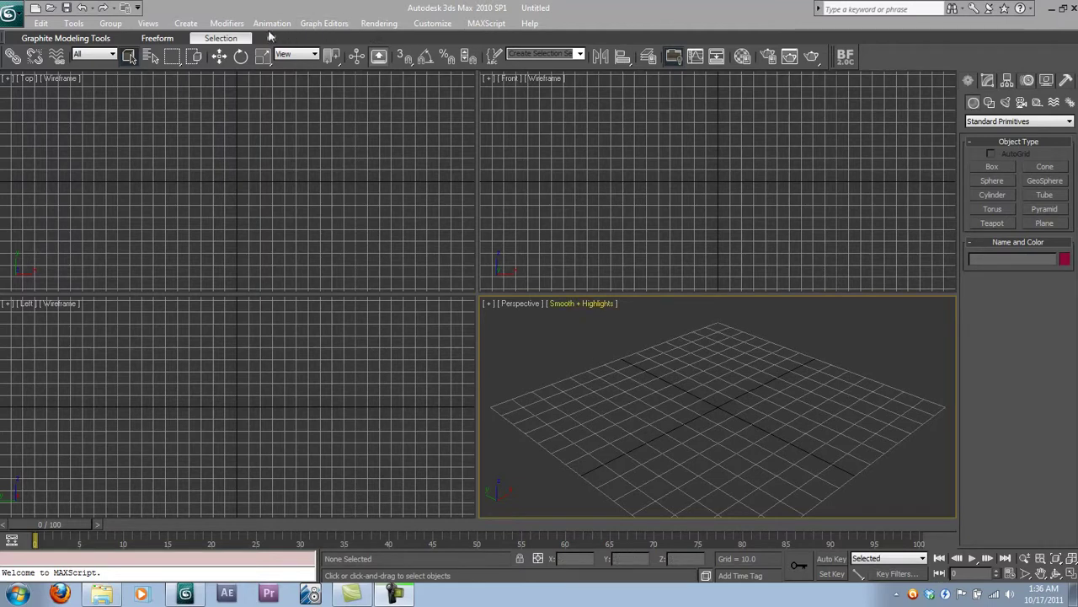
Open the environment settings and the Material Editor, placing the two windows side by side.
click(317, 23)
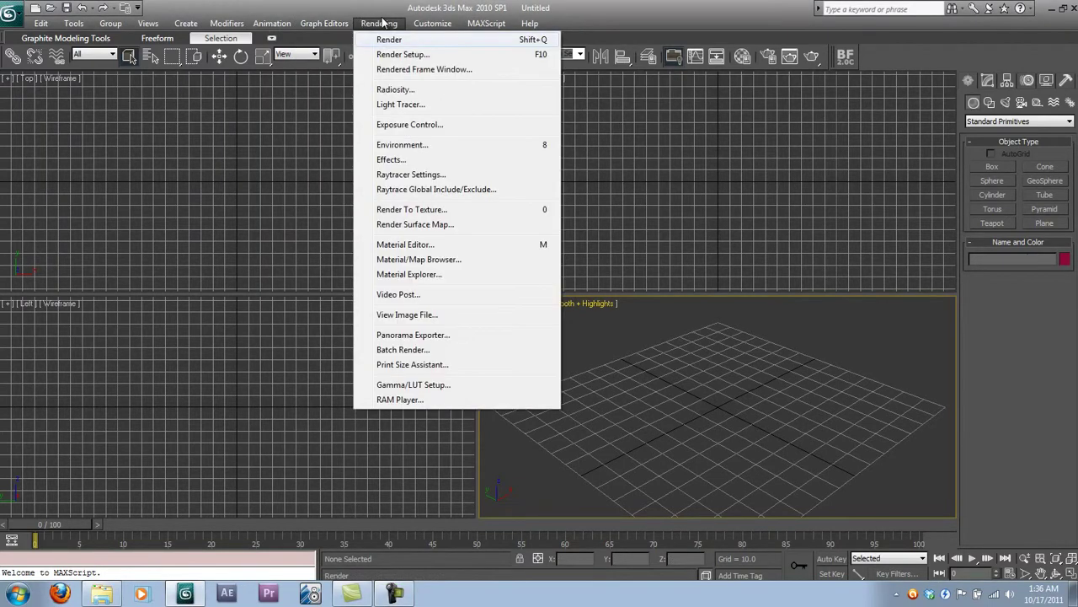
click(419, 145)
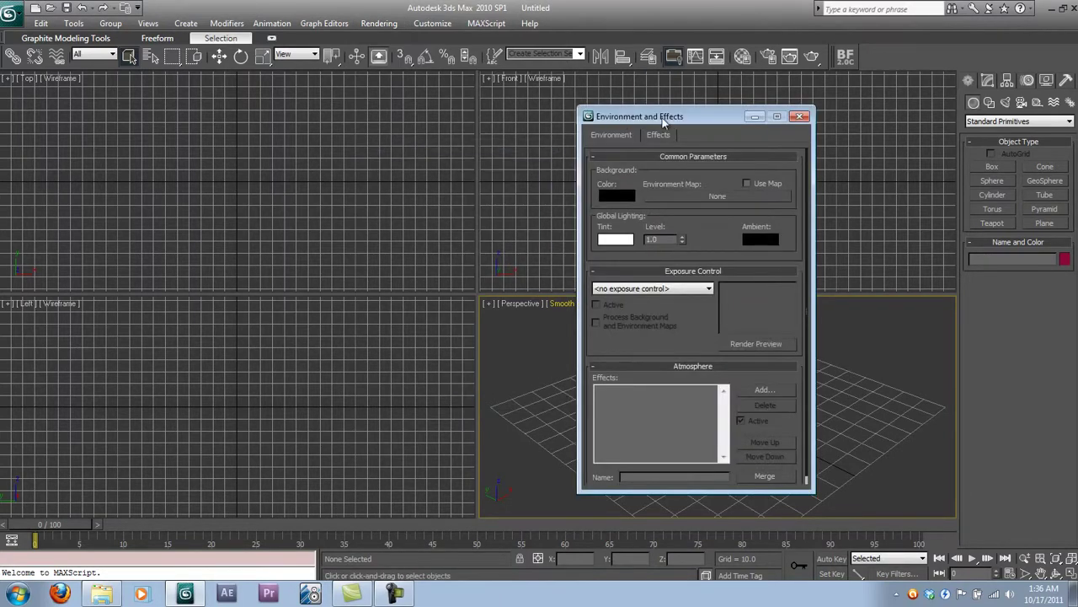
click(379, 23)
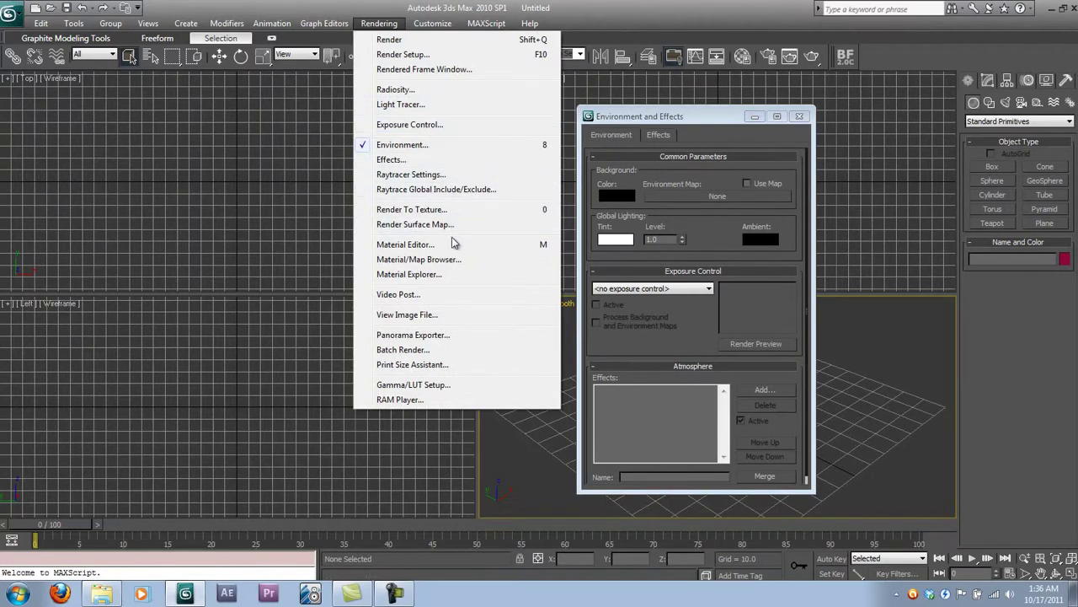
click(452, 244)
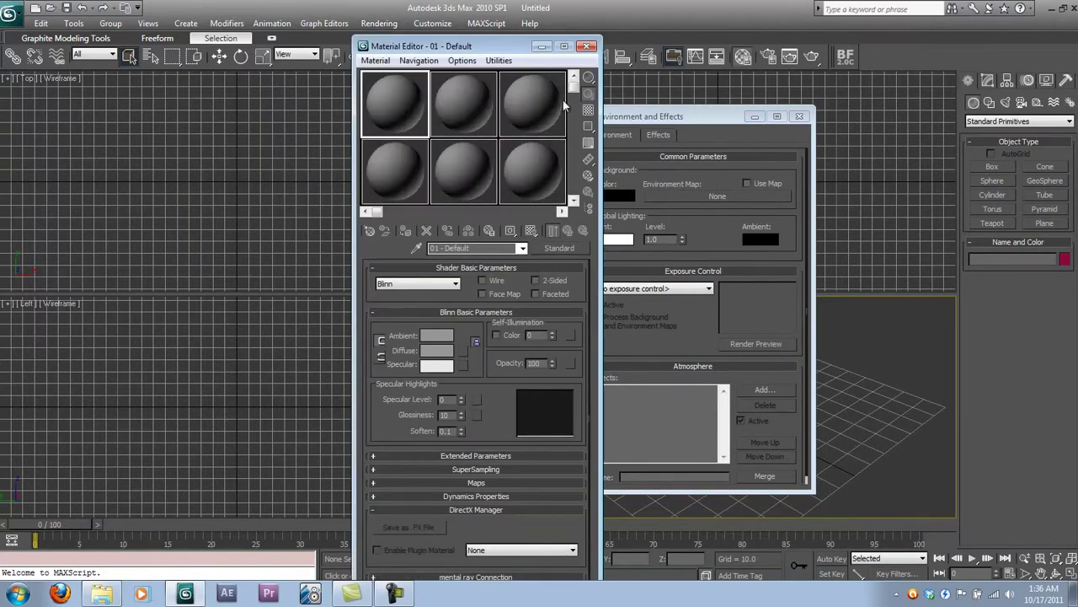
drag(512, 48, 267, 32)
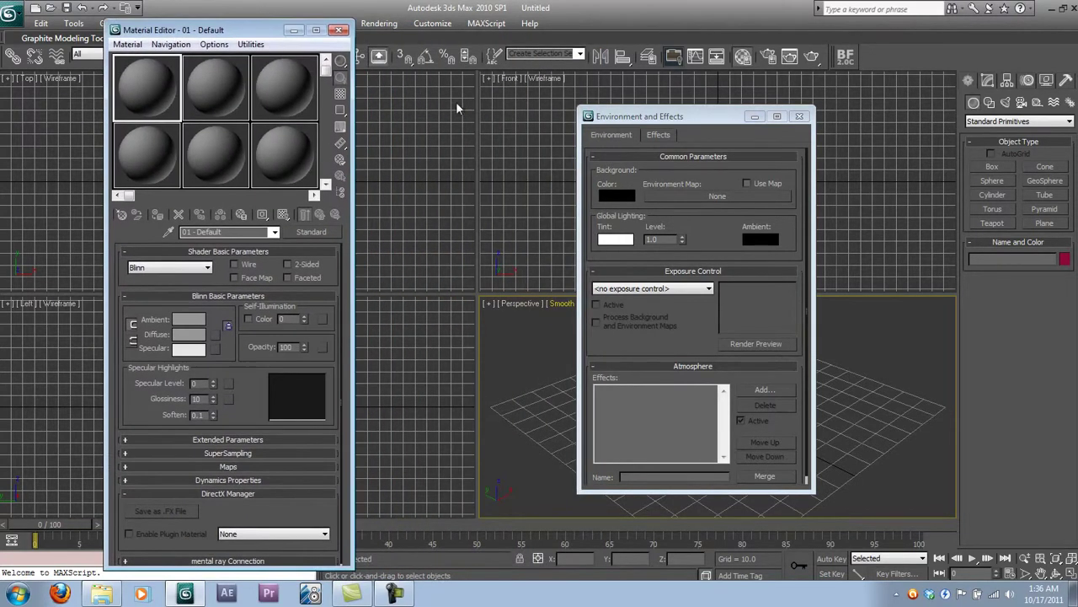
Assign a Noise map as the environment map and place it as an instance in the first material sample slot.
click(692, 195)
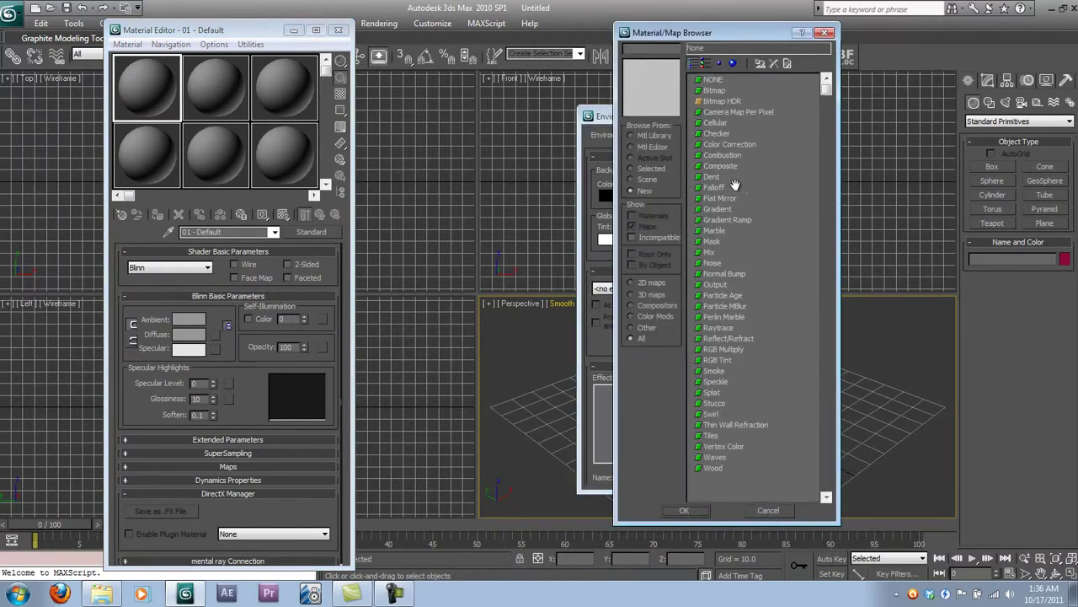
double_click(712, 262)
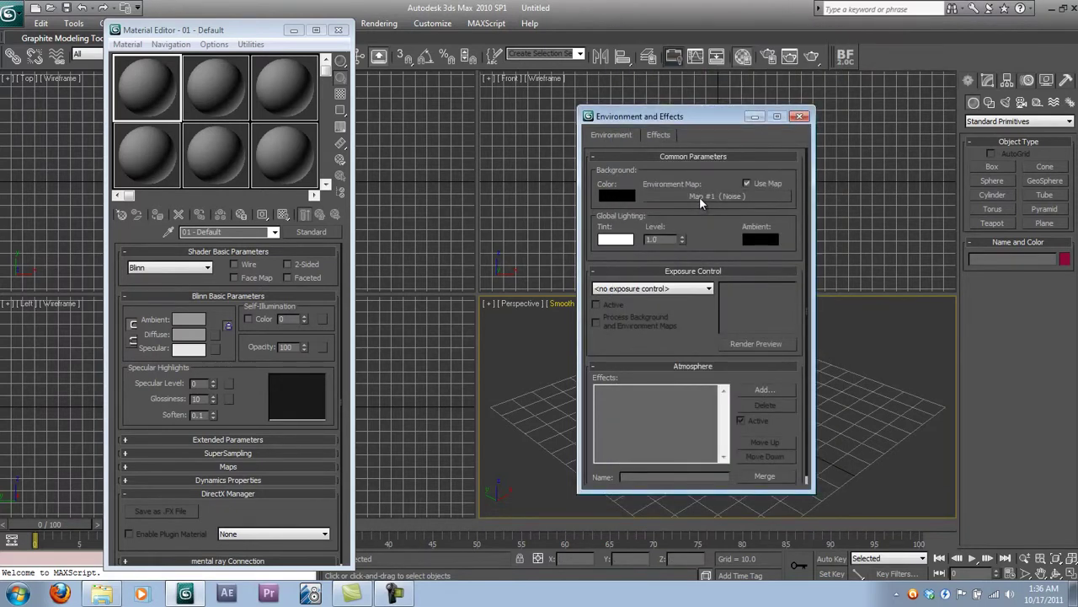
drag(697, 196, 140, 95)
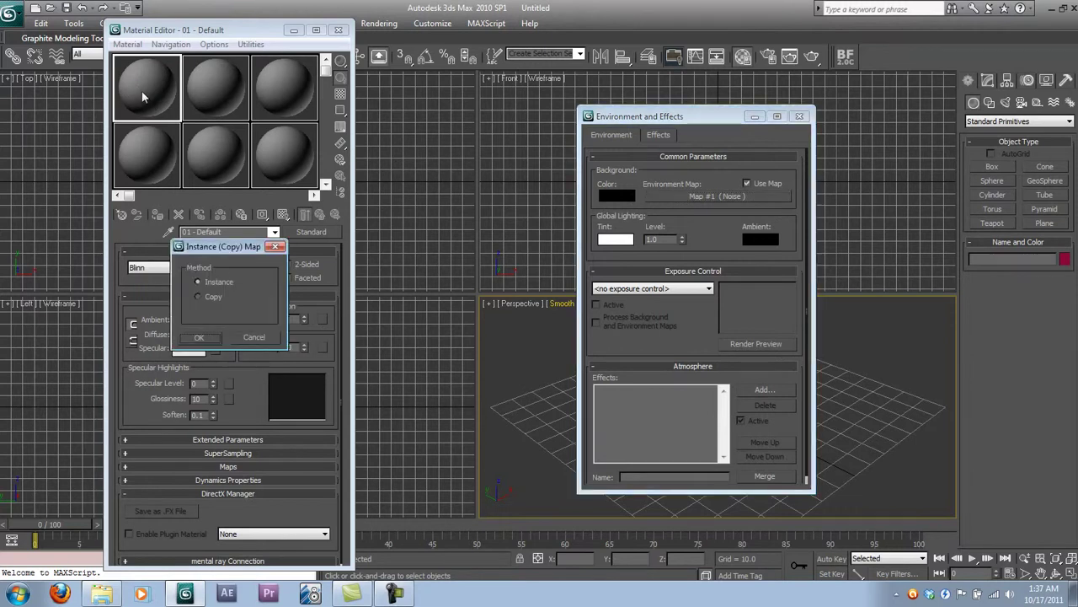
click(211, 336)
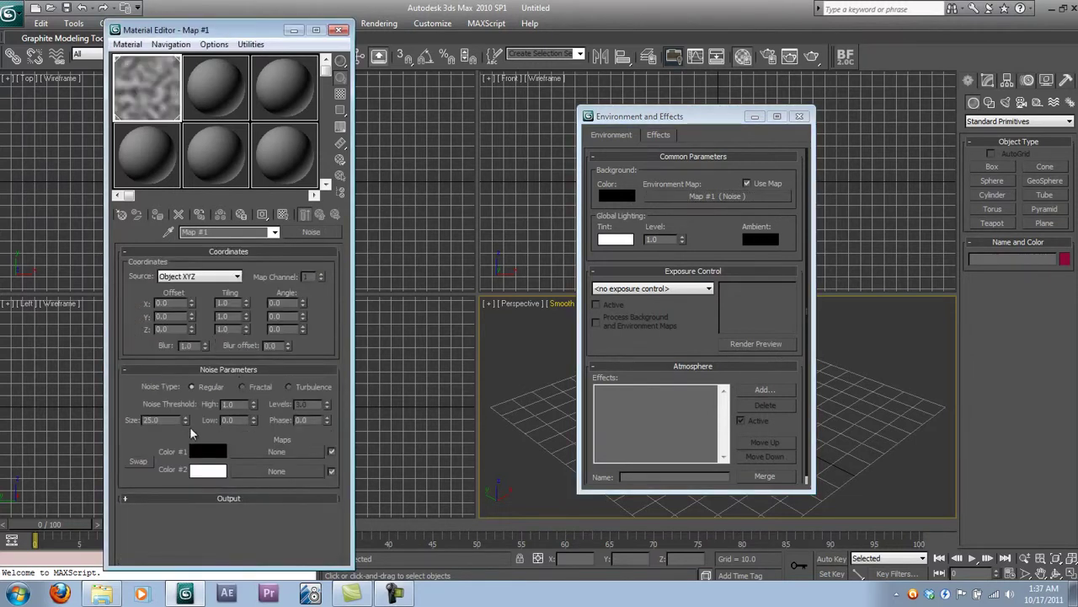
Set the noise map's size to 0.2, its high threshold to 0.8 and its low threshold to 0.7.
double_click(161, 419)
key(BackSpace)
key(Return)
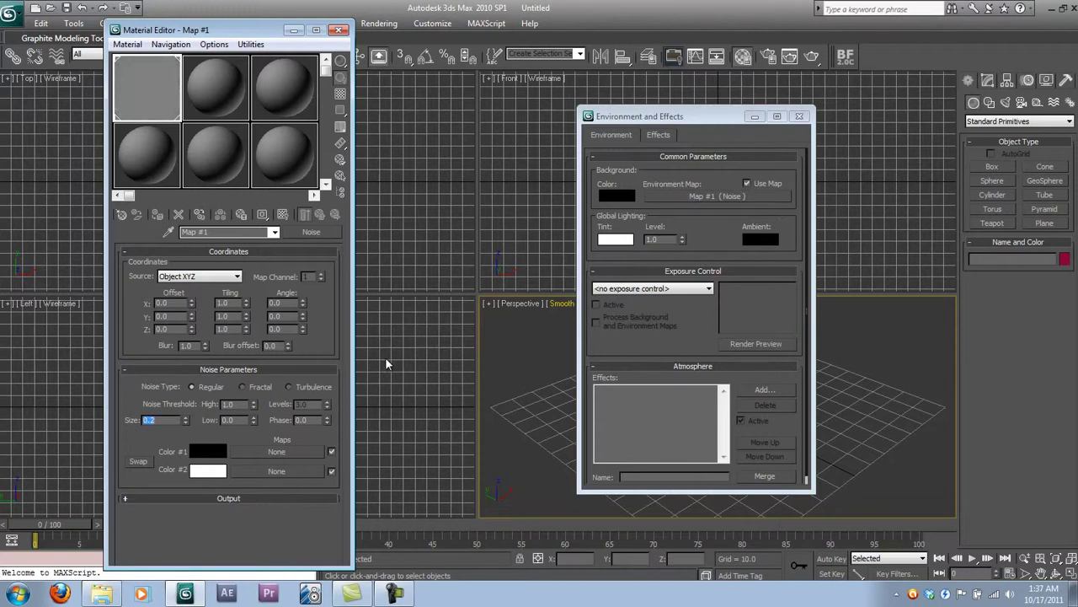
double_click(229, 405)
text(0.8)
key(Return)
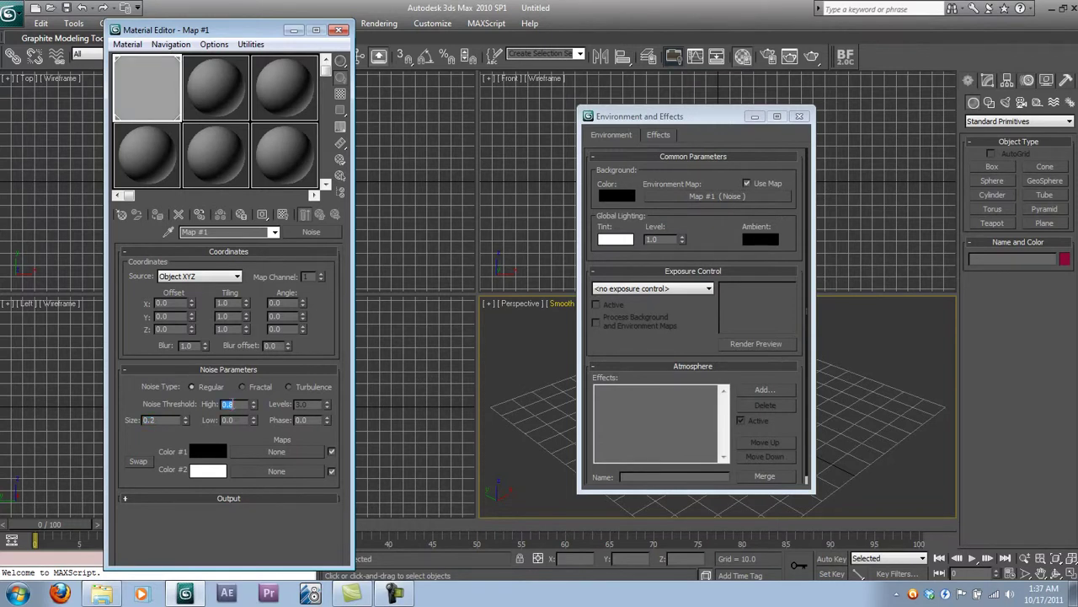
double_click(229, 420)
text(.7)
key(Return)
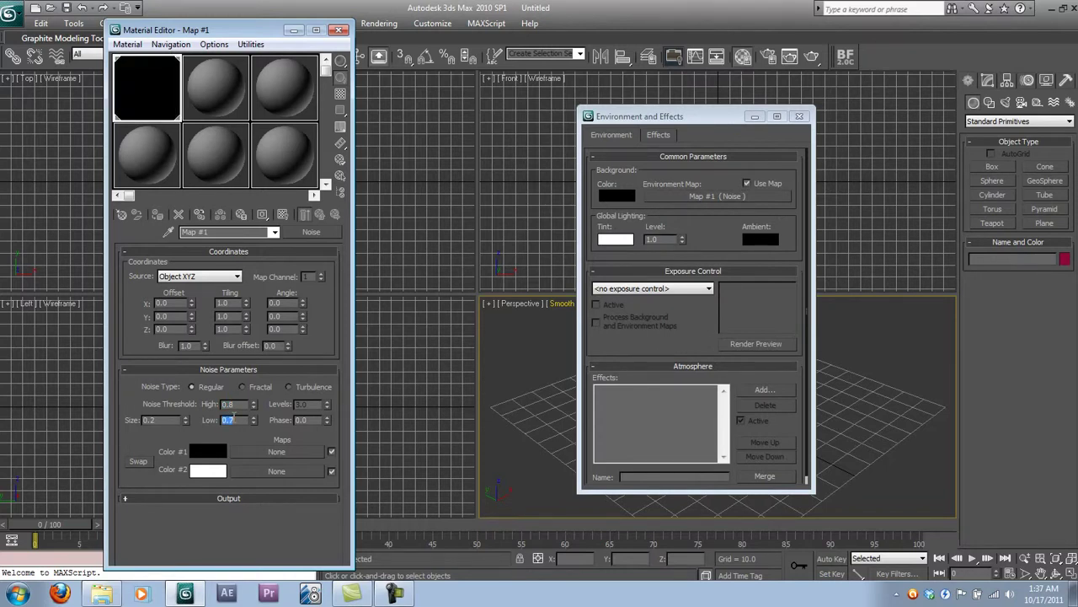
Set the render output size to the HDTV (video) preset at 1920 by 1080.
click(379, 23)
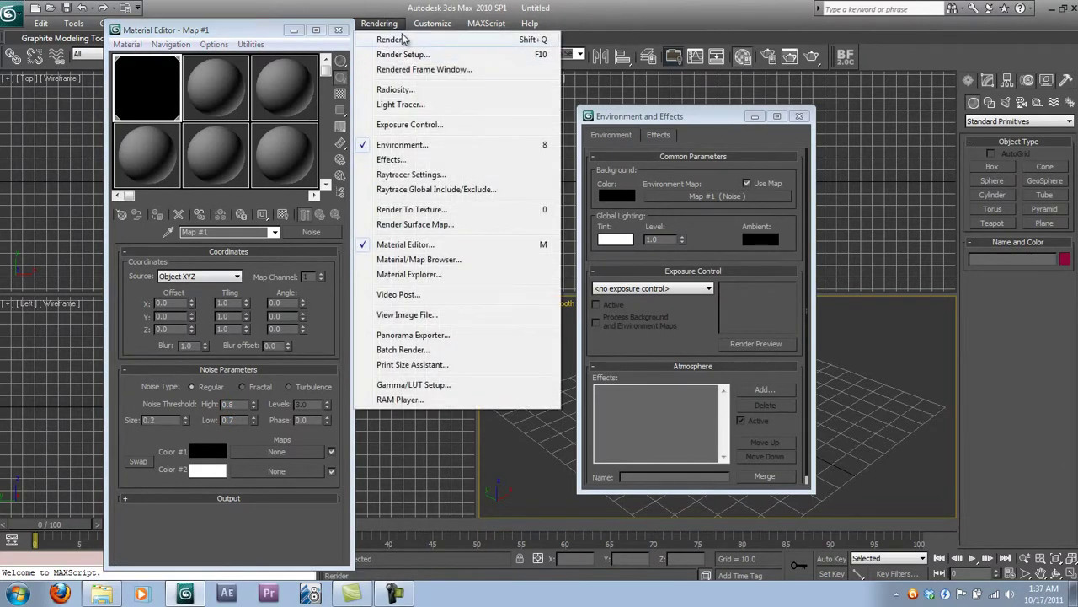
click(407, 55)
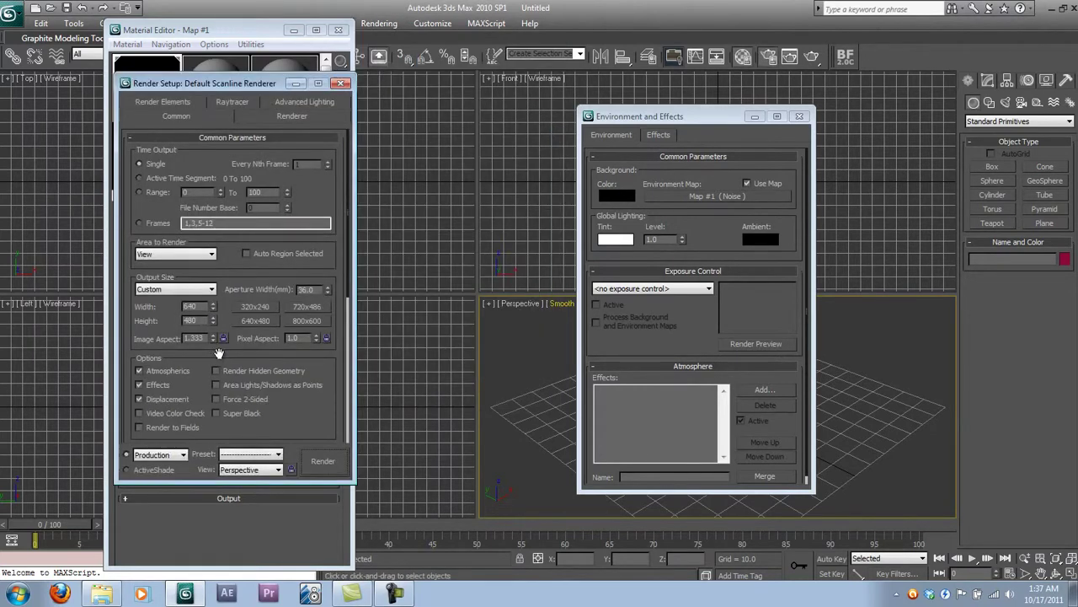
click(190, 290)
click(182, 447)
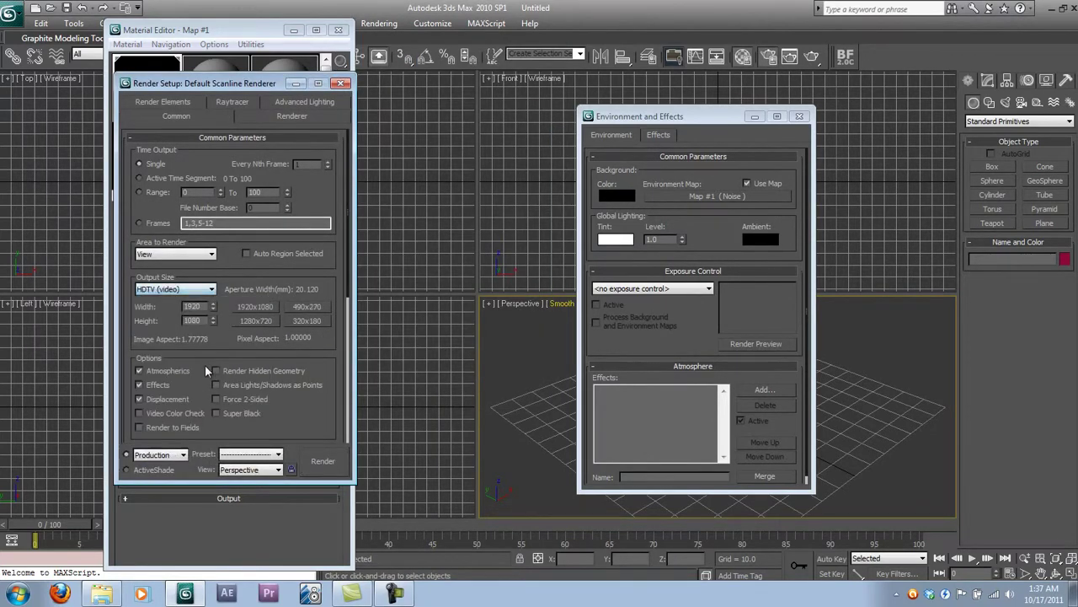
Render the Perspective view and inspect the noise-based star background at full size, closing the rendered frame when done.
click(321, 461)
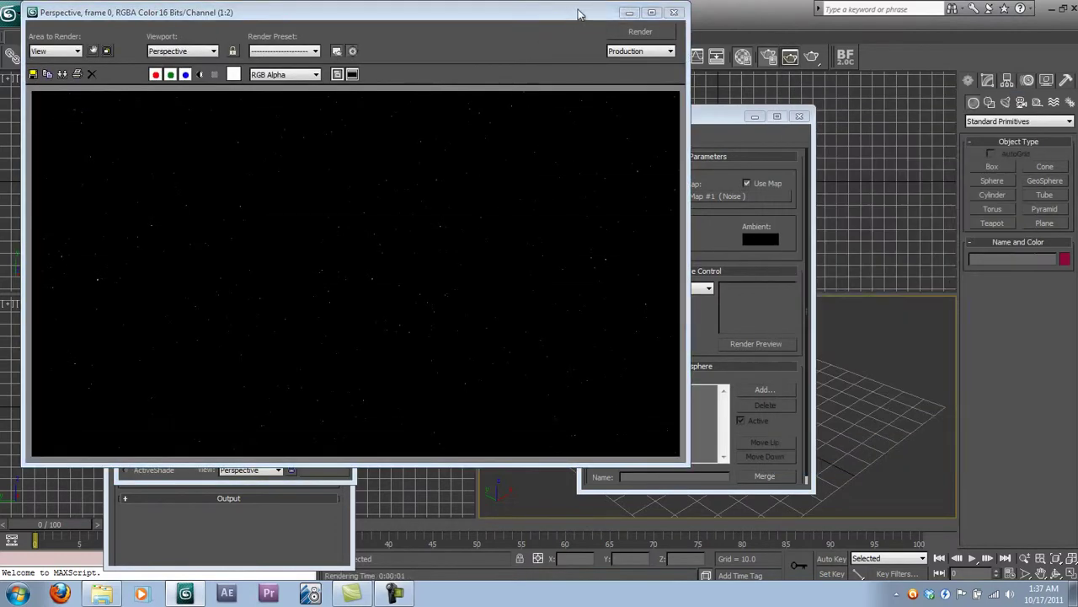
click(651, 12)
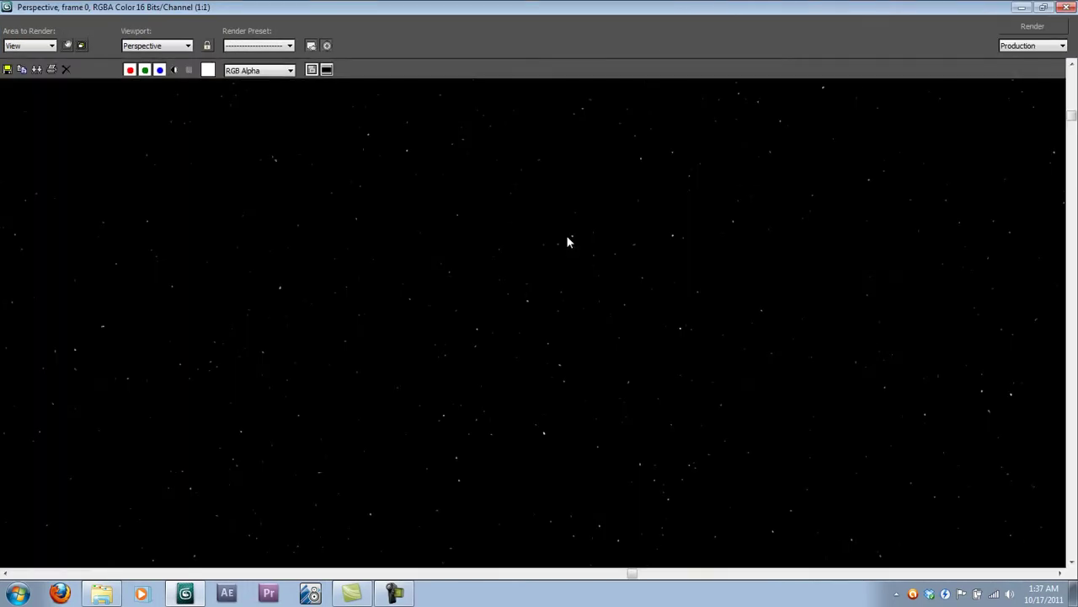
middle_drag(453, 285, 596, 226)
click(1068, 7)
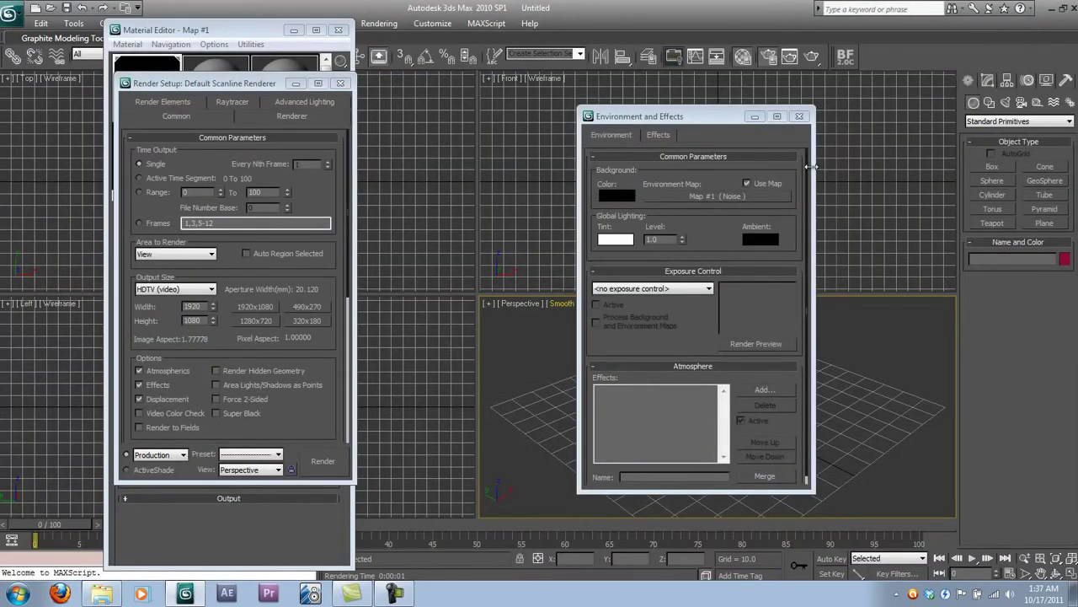
Clear the Noise map from the environment background.
click(712, 220)
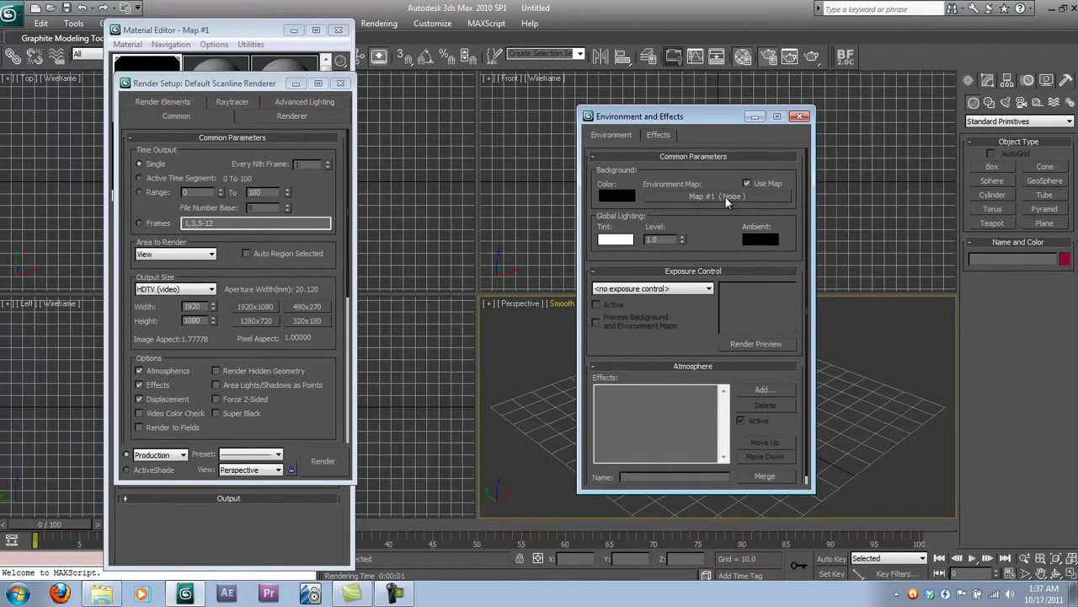
right_click(731, 196)
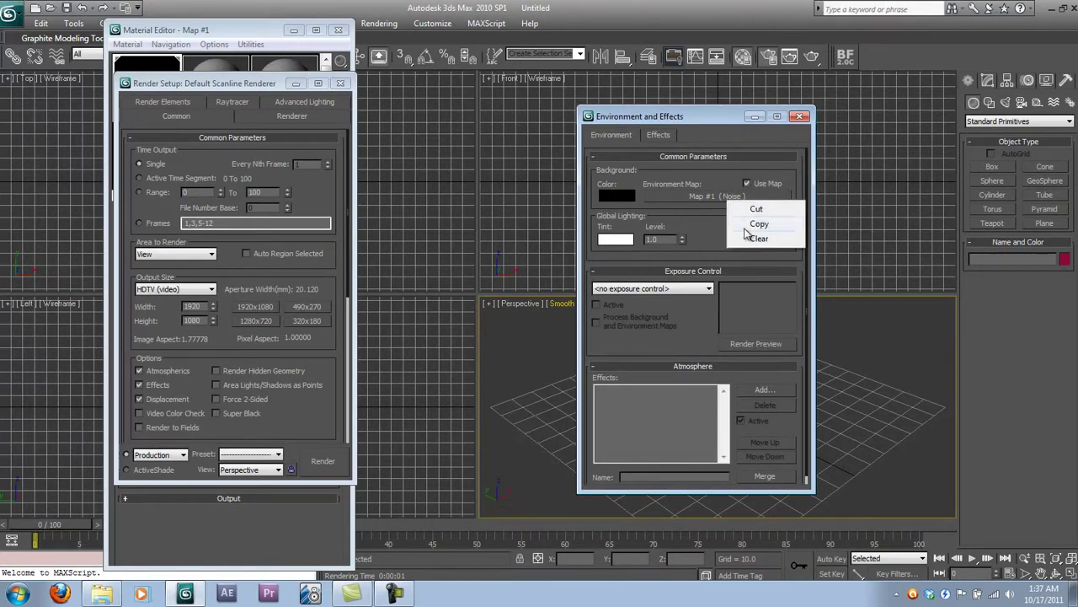
click(755, 243)
Add the Ky_Milky Way render effect to the scene's effects list.
click(660, 135)
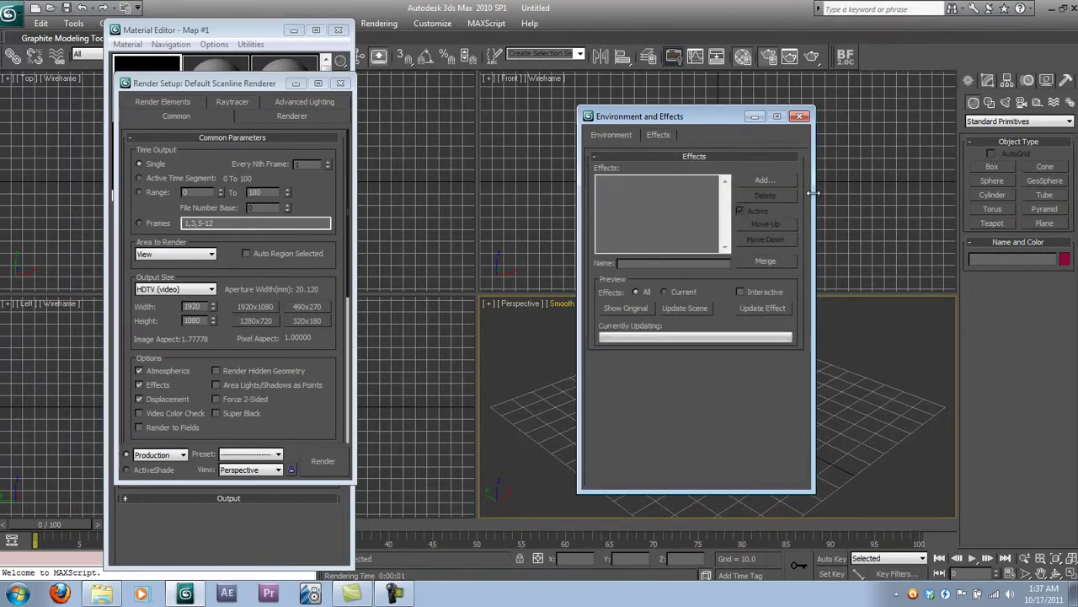
click(785, 181)
click(678, 204)
scroll(676, 205, down, 1)
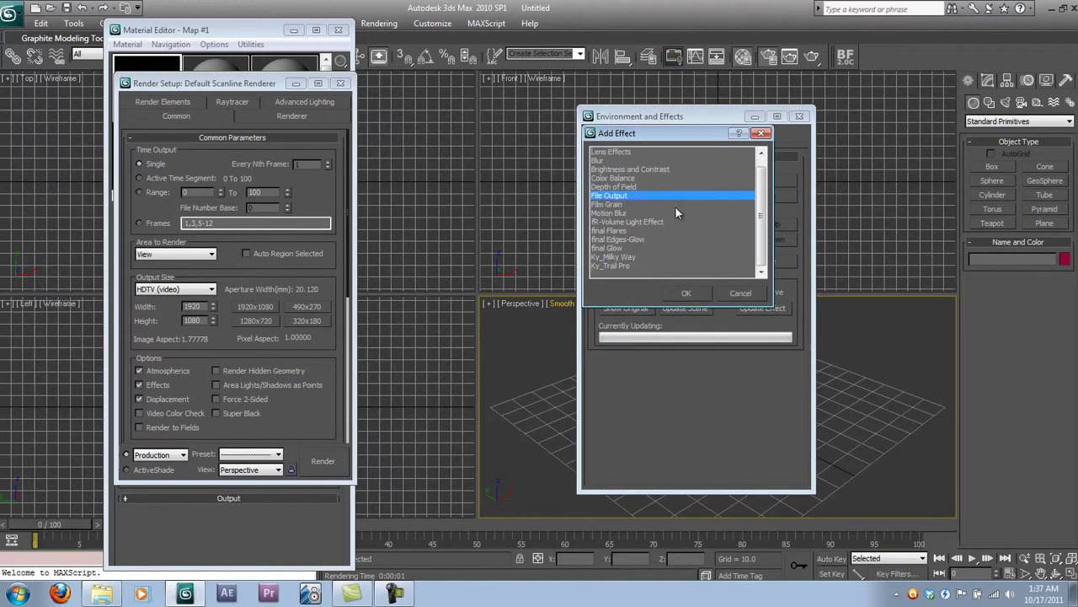
click(634, 256)
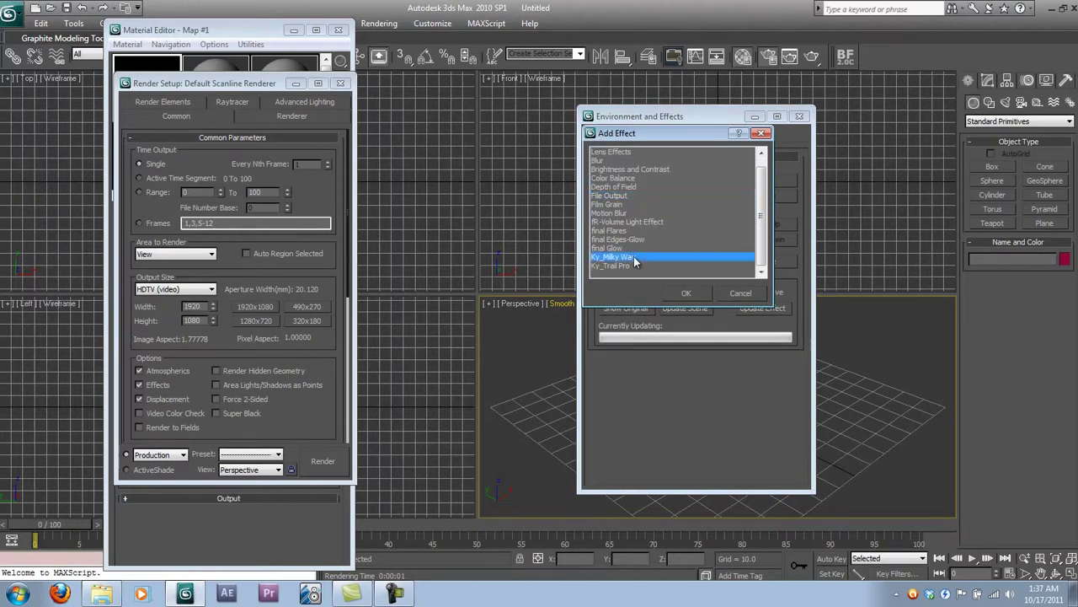
double_click(633, 256)
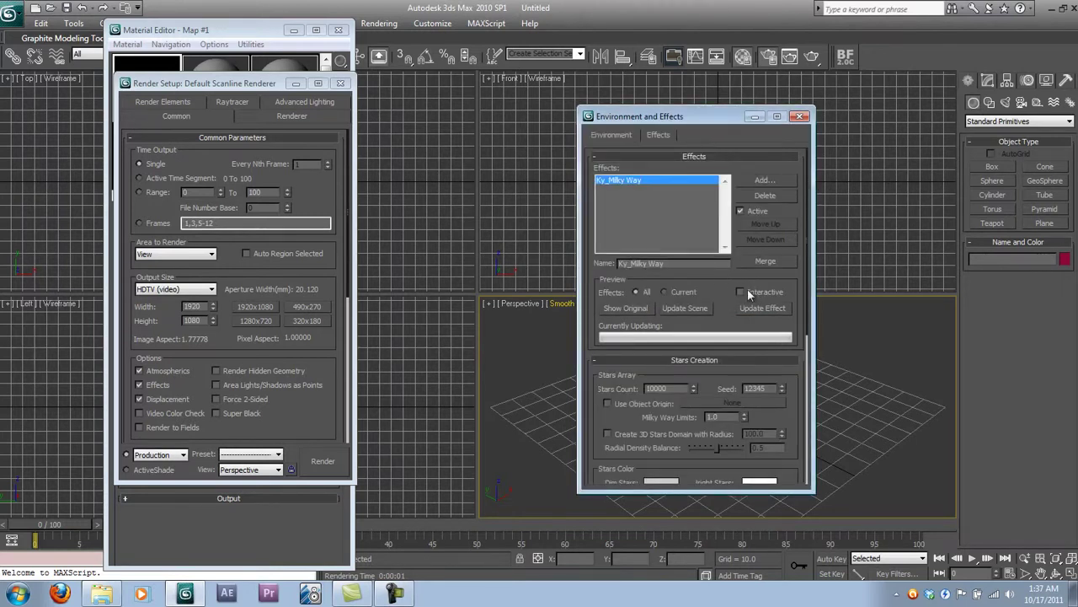
Darken the Milky Way effect's dim stars color to a gray with a value of 150.
scroll(736, 290, down, 3)
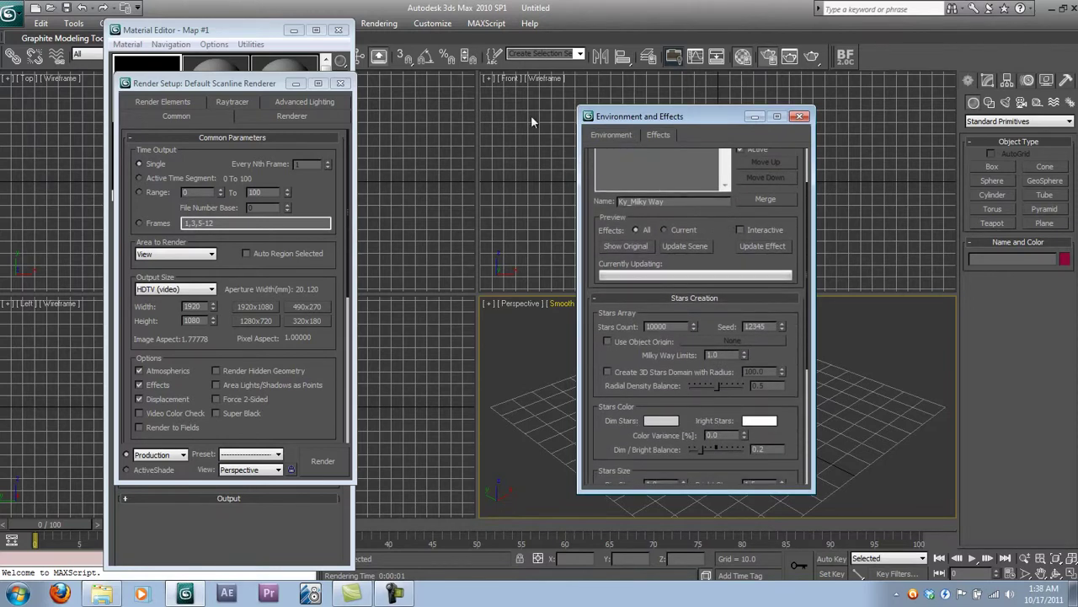
drag(199, 86, 296, 92)
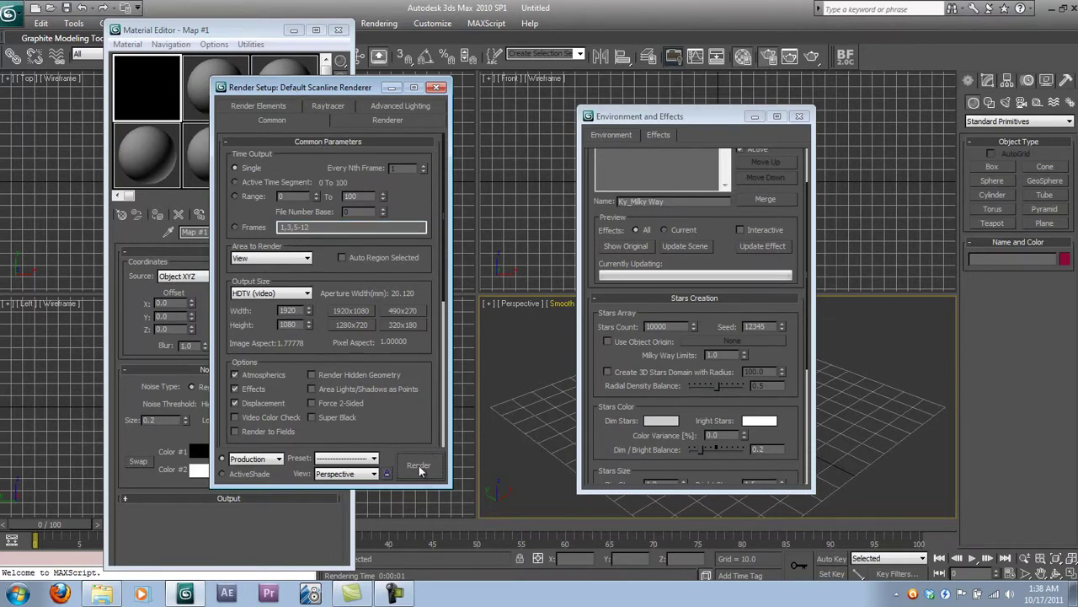
click(650, 423)
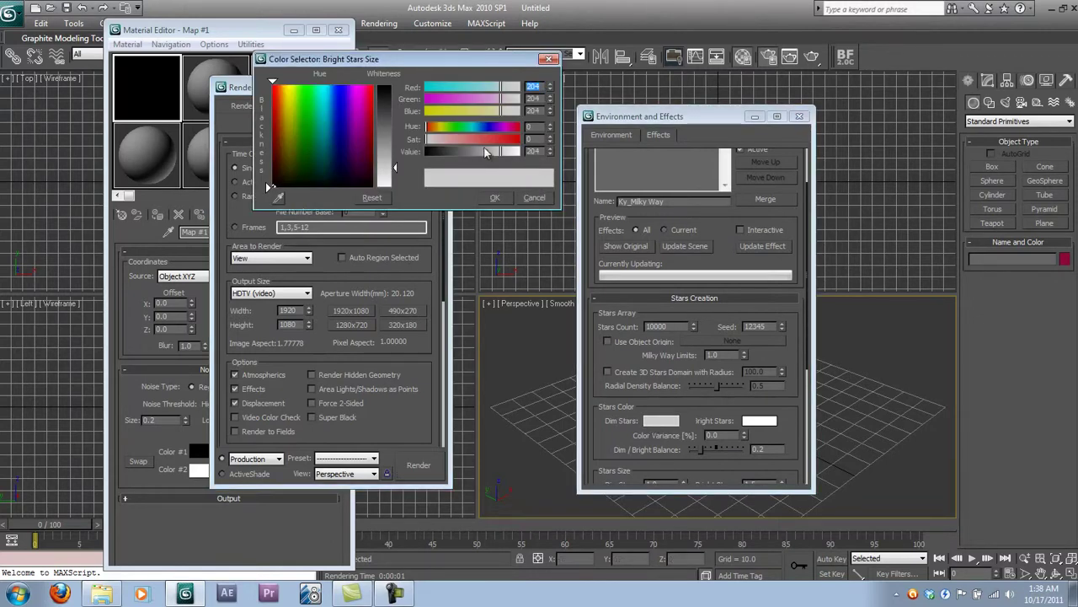
drag(484, 150, 482, 156)
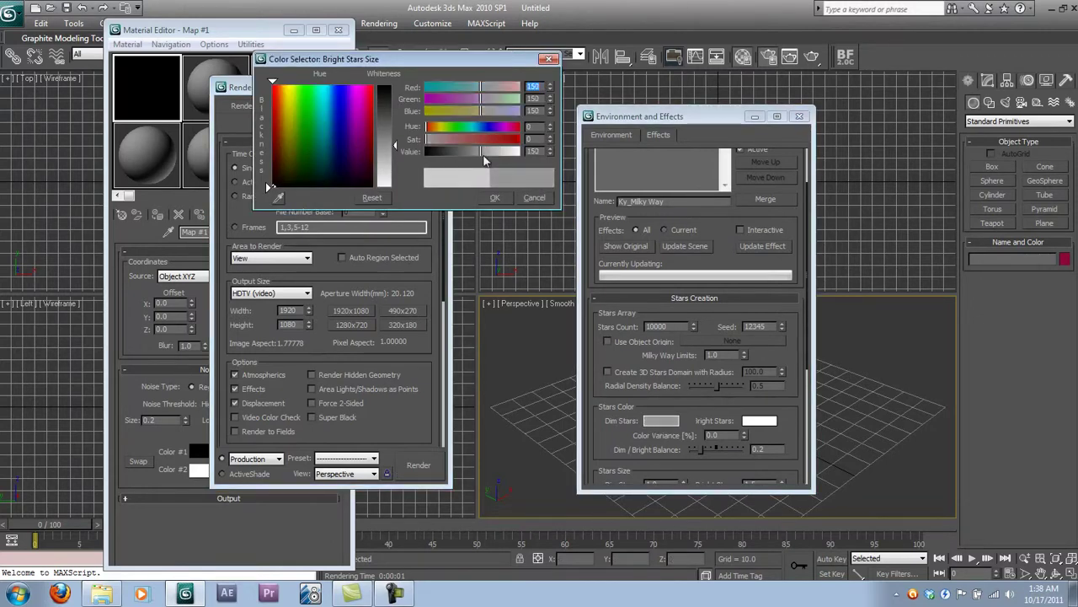
click(495, 197)
Set the effect's dim stars size to 0.5 and the stars count to 20000.
scroll(674, 396, down, 3)
double_click(674, 410)
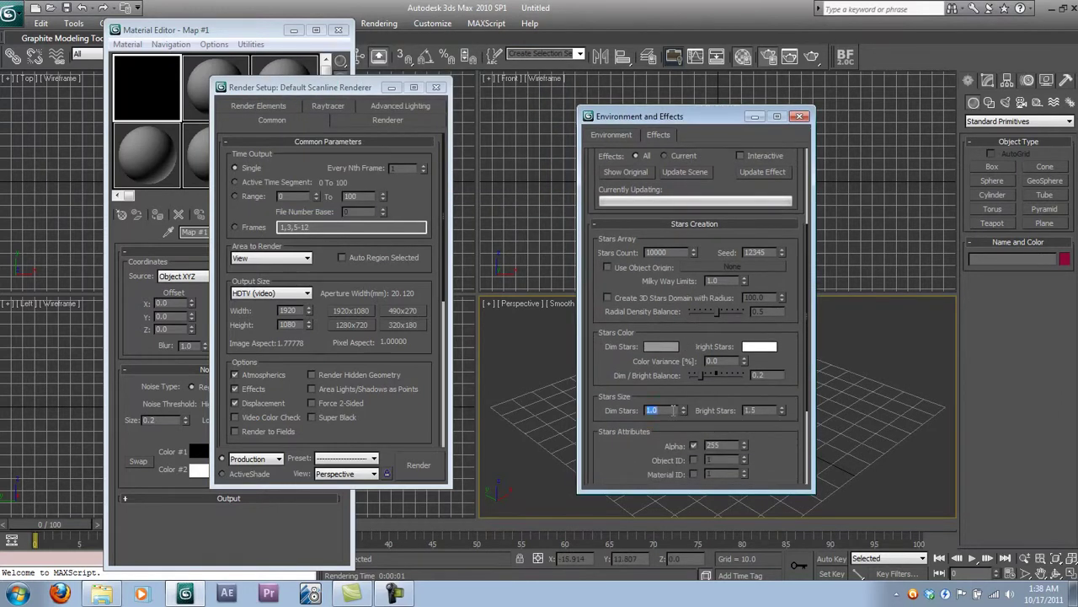
text(0.5)
key(Return)
double_click(654, 252)
text(20000)
key(Return)
Review the remaining Milky Way settings, then render the Perspective view and examine the effect's stars at full size.
click(392, 477)
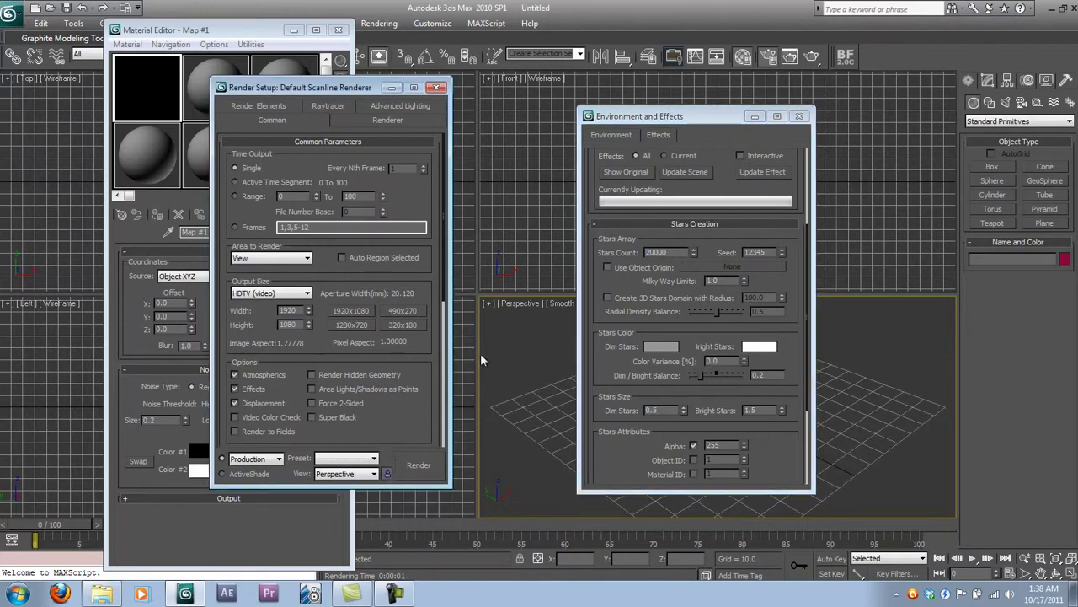
drag(722, 411, 720, 221)
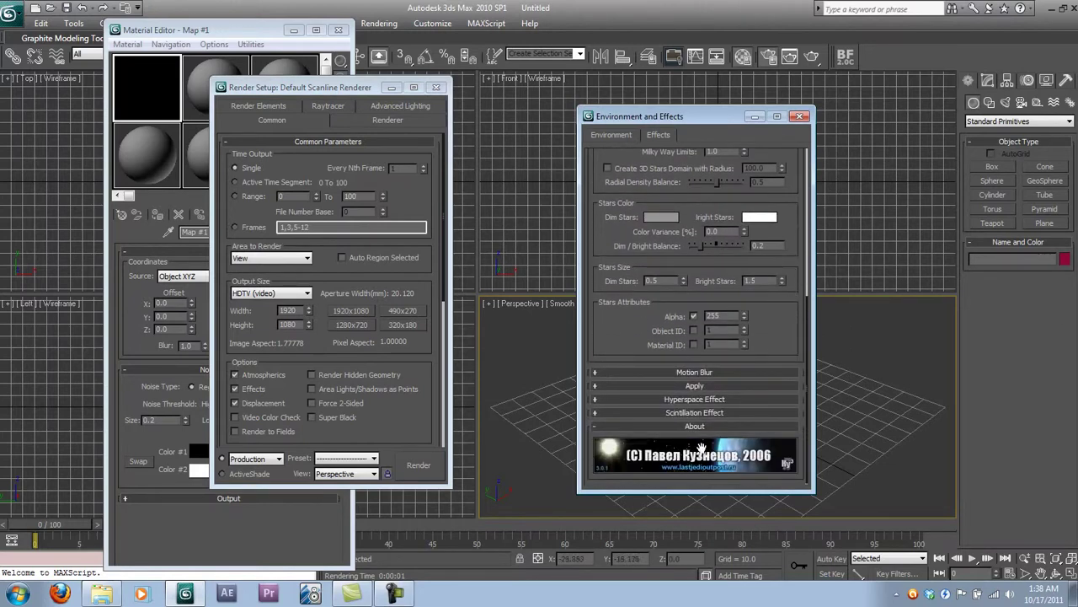
drag(656, 324, 661, 503)
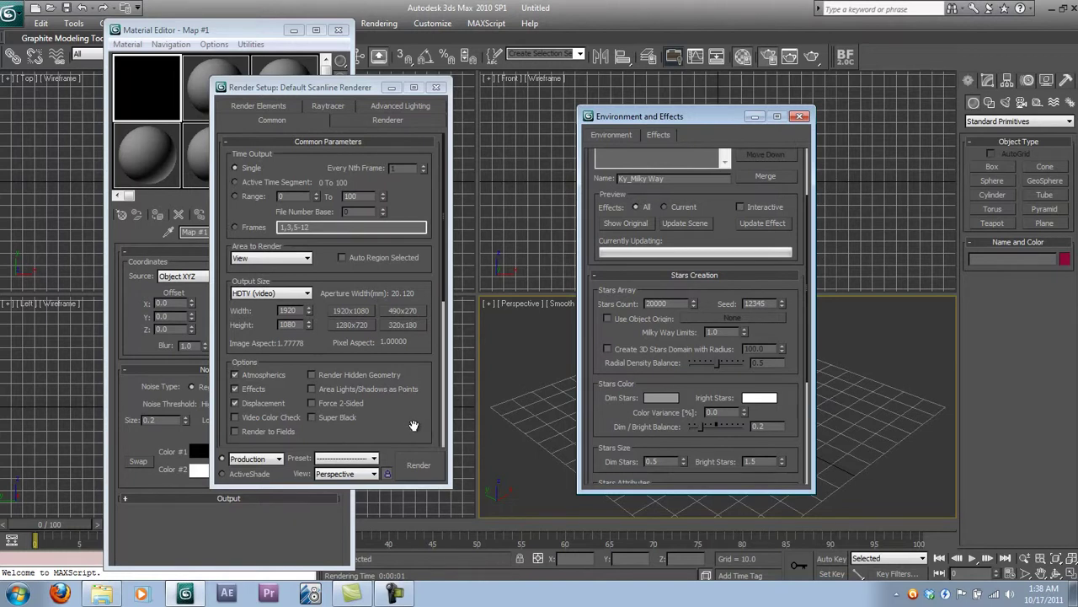
click(418, 466)
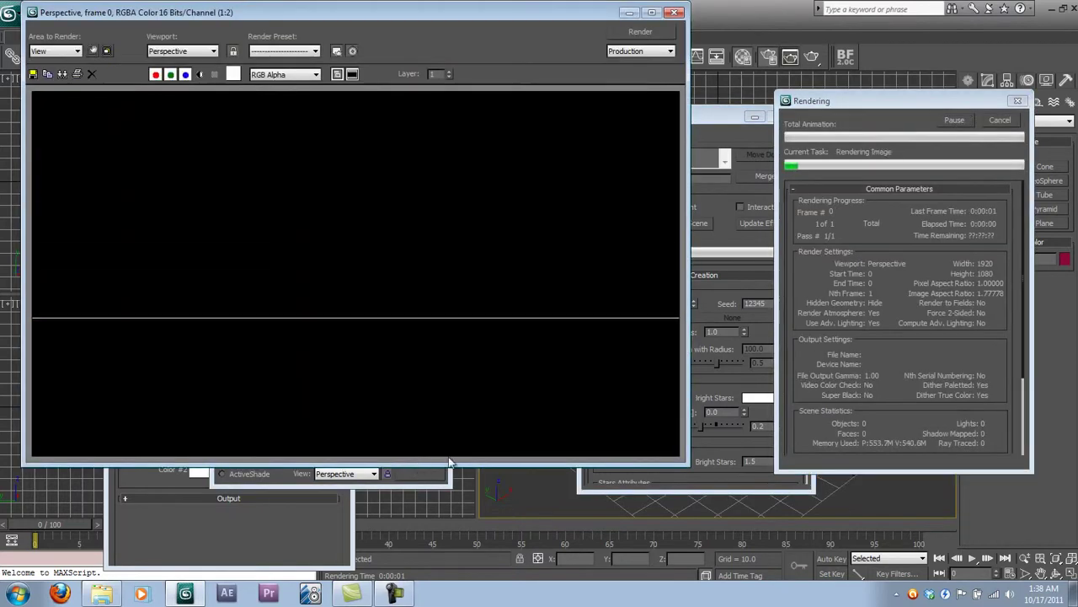
click(651, 12)
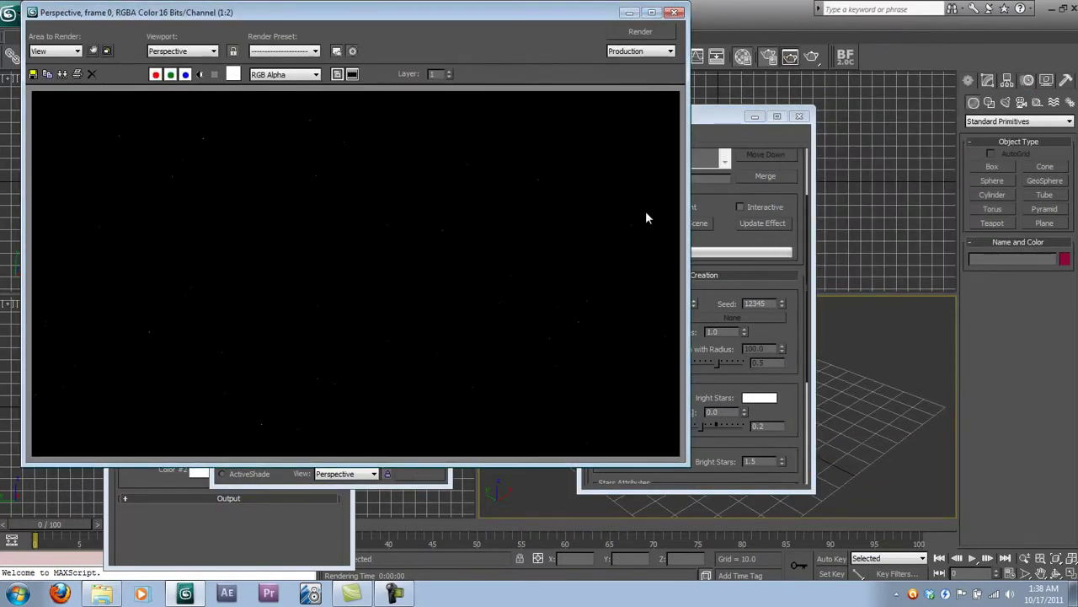
scroll(646, 224, up, 1)
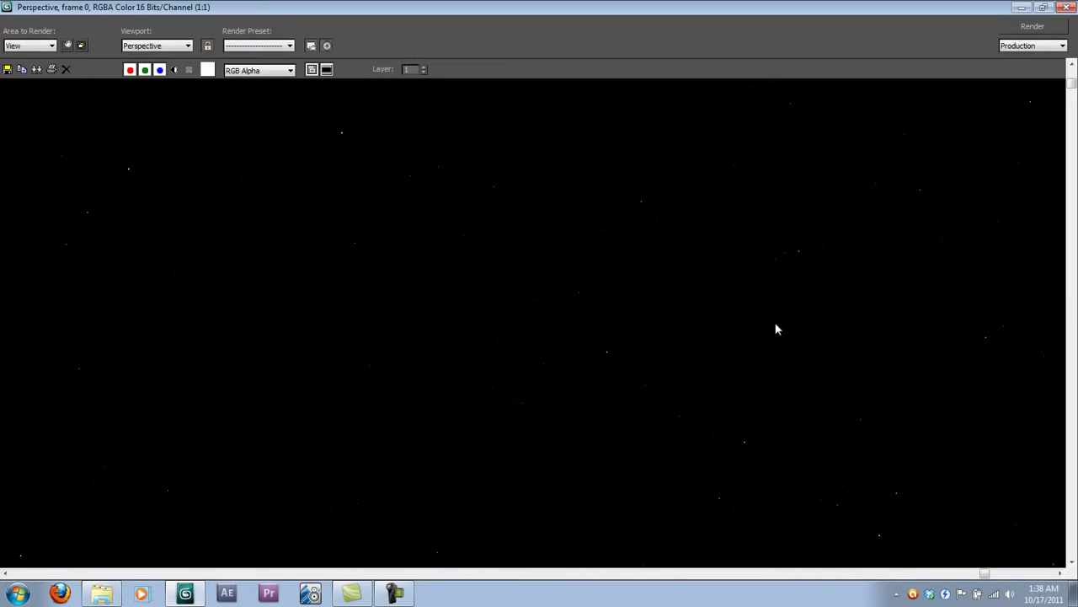
Close the rendered image and assign a new Noise map as the scene's environment map.
click(1043, 7)
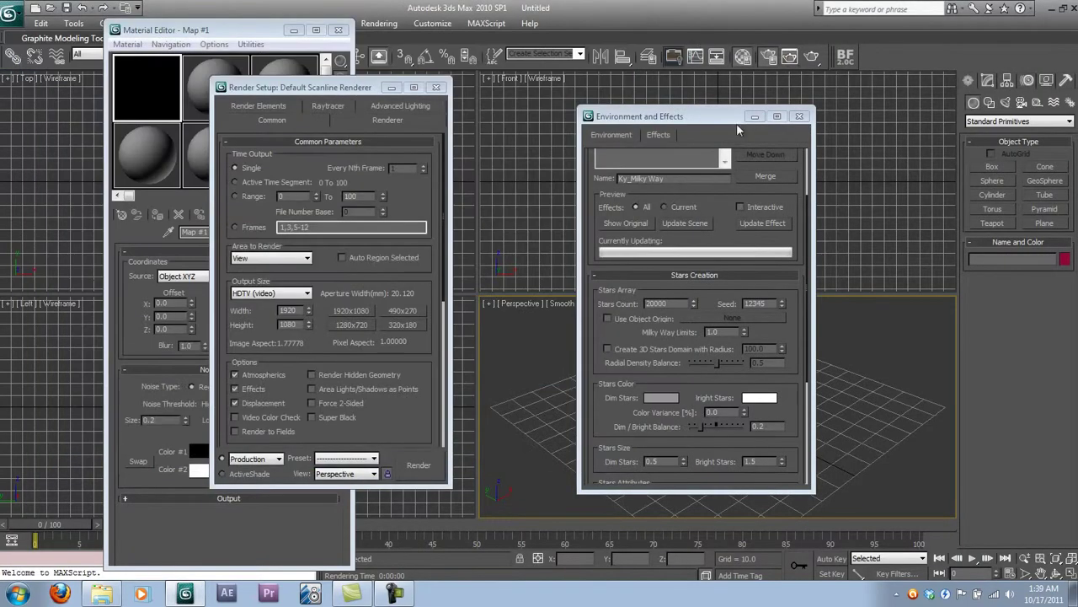
click(675, 12)
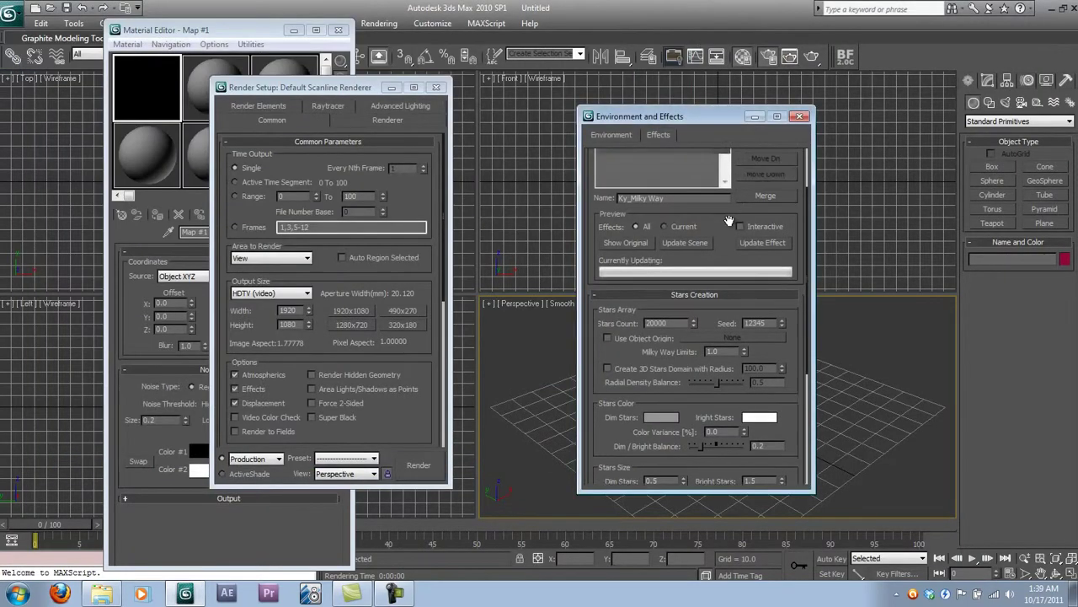
click(610, 135)
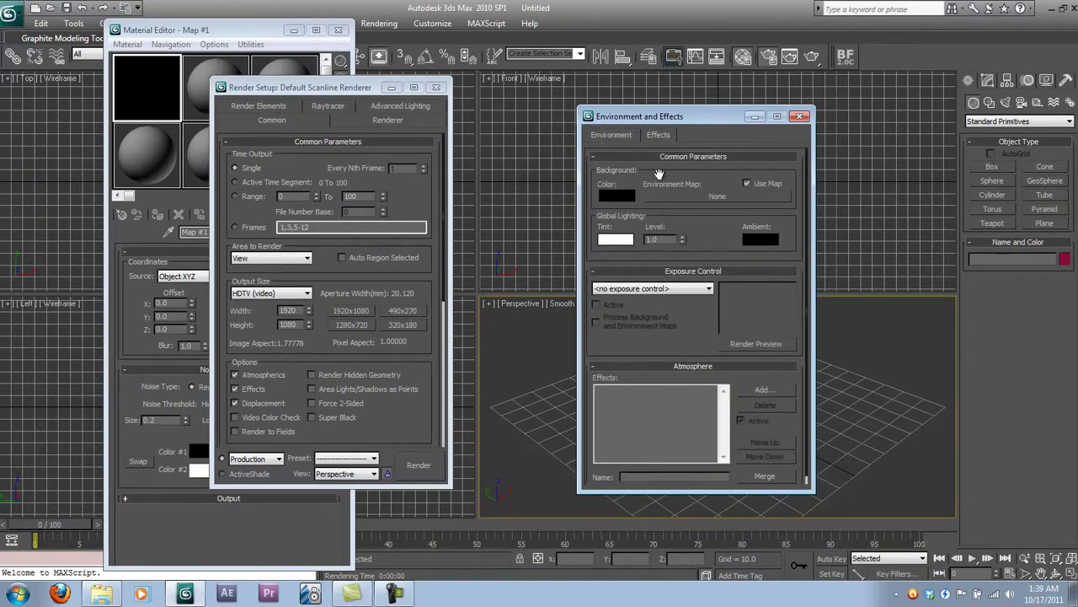
click(712, 197)
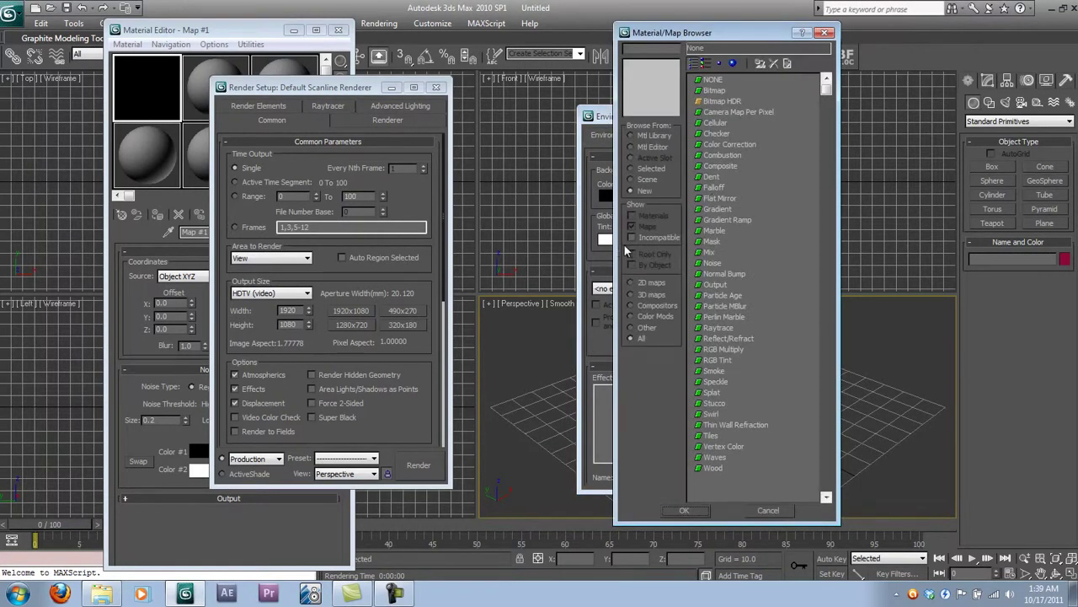
click(715, 266)
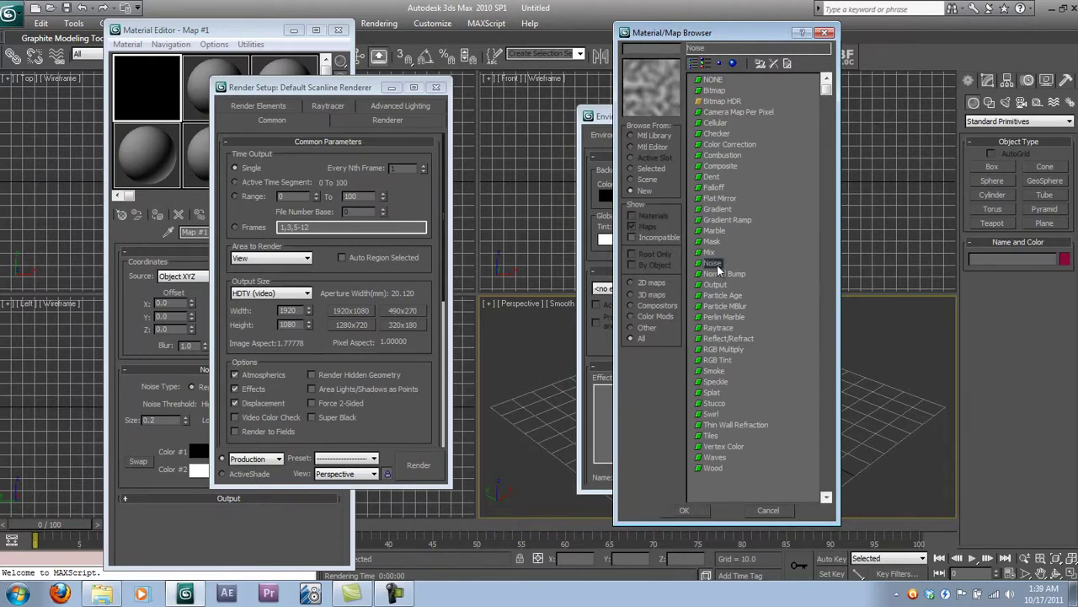
double_click(713, 261)
Place the environment's Noise map into the second Material Editor slot as an instance.
drag(362, 88, 485, 102)
drag(680, 197, 214, 89)
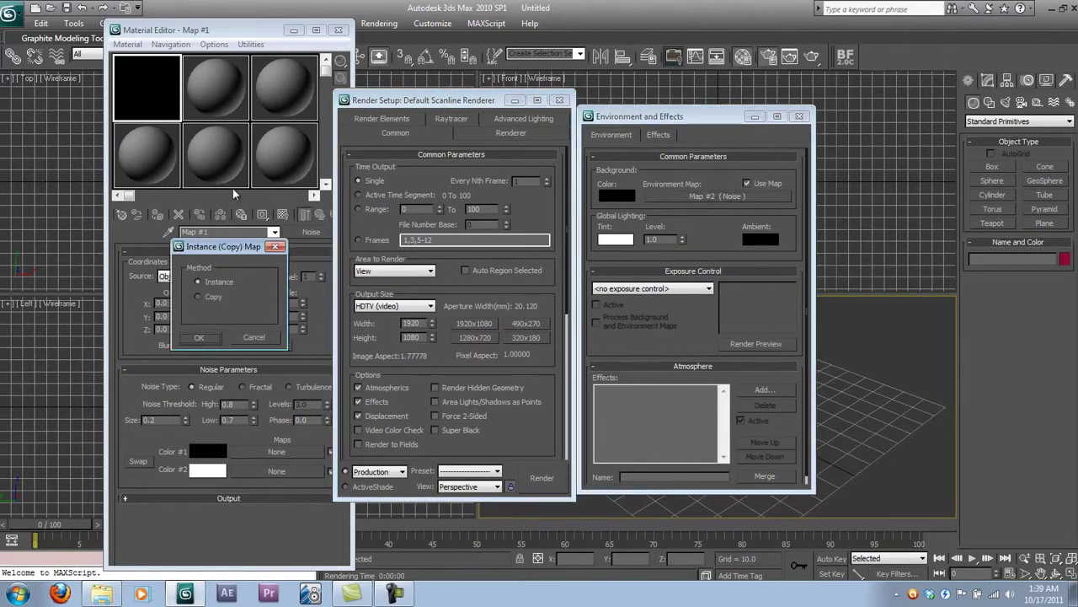
click(199, 337)
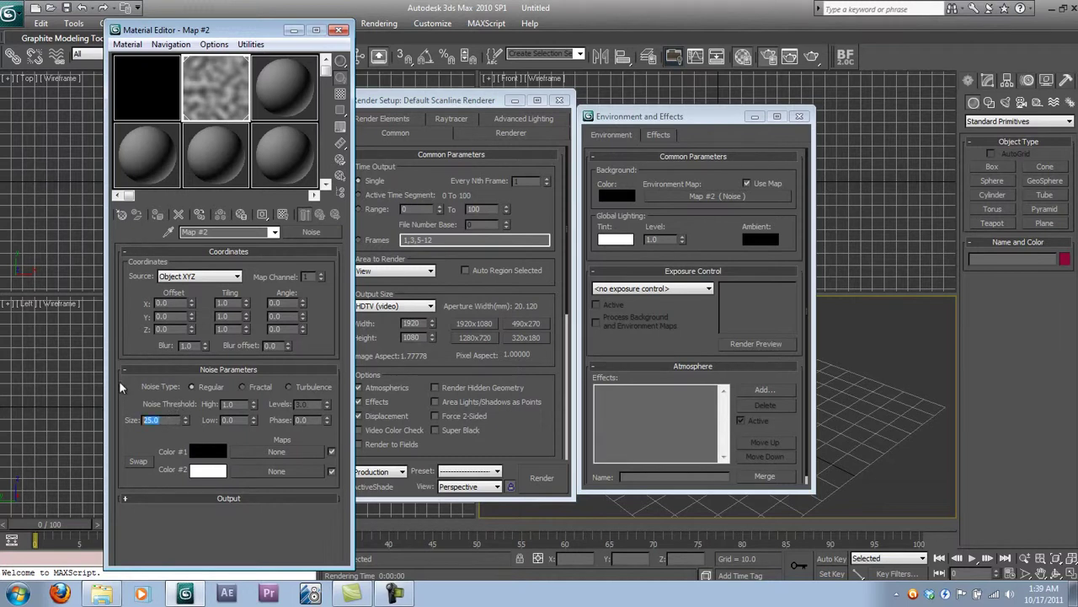
Set the noise size to 12.5 and the noise type to Fractal with 10 levels.
text(12.5)
key(Return)
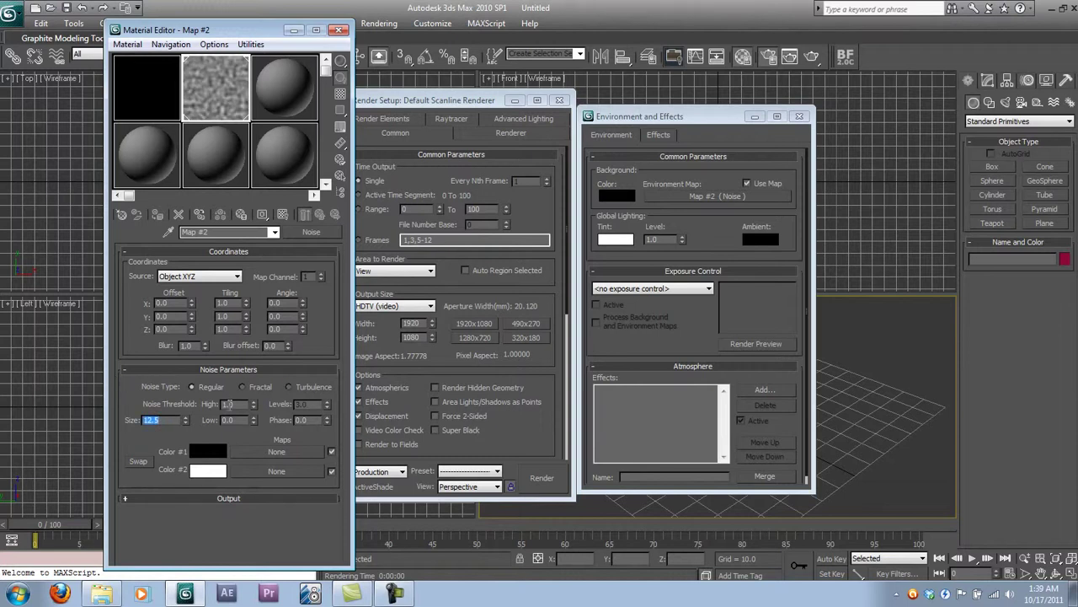
click(266, 384)
drag(327, 406, 324, 264)
Change the noise's Color #2 to a dark blue with red 59, green 59 and blue 100.
click(212, 472)
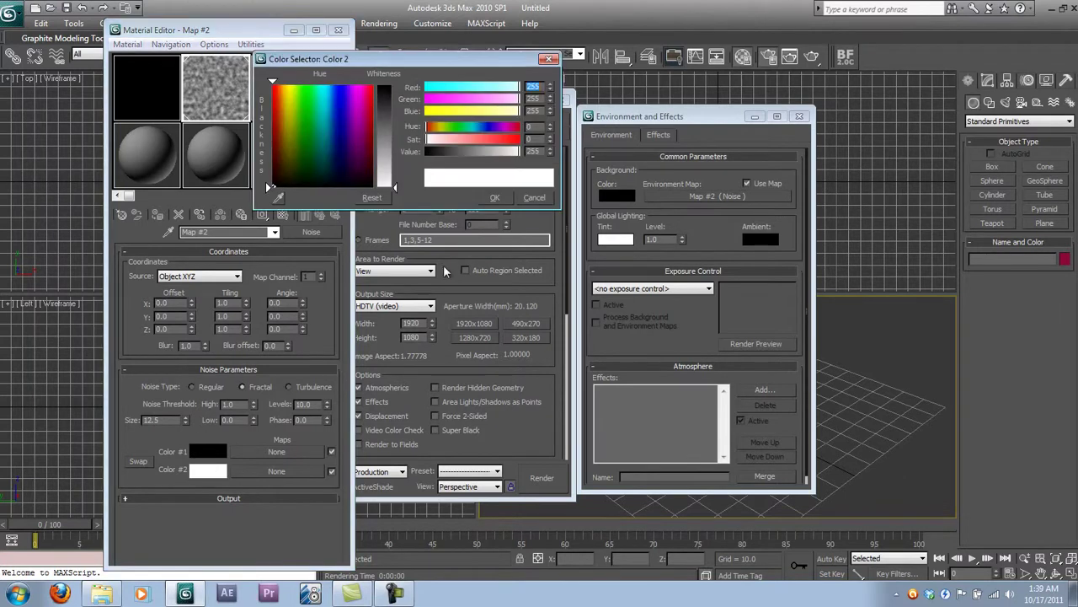
click(479, 99)
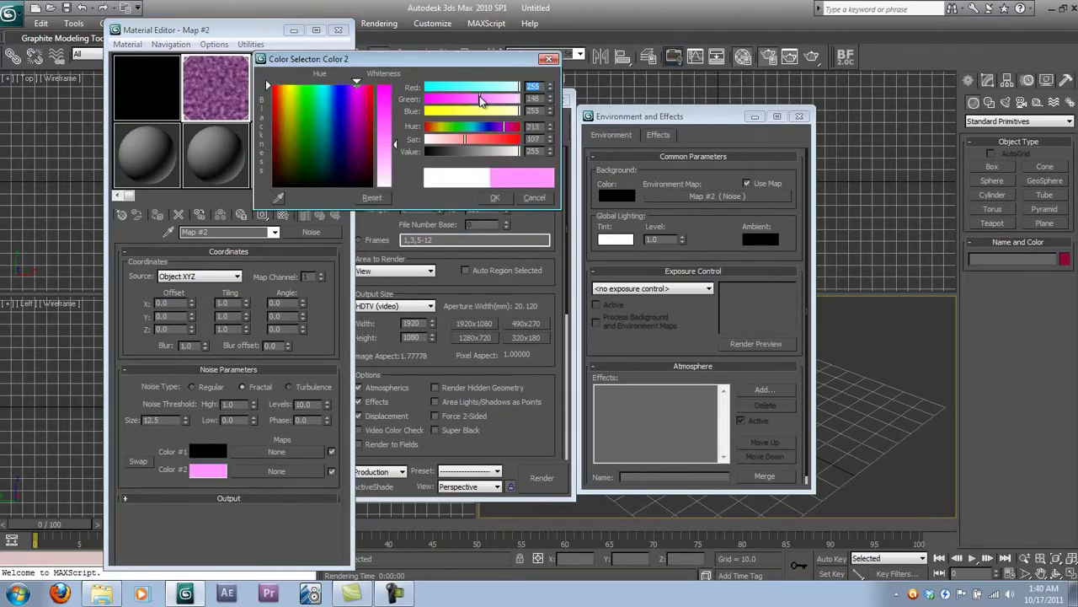
click(481, 88)
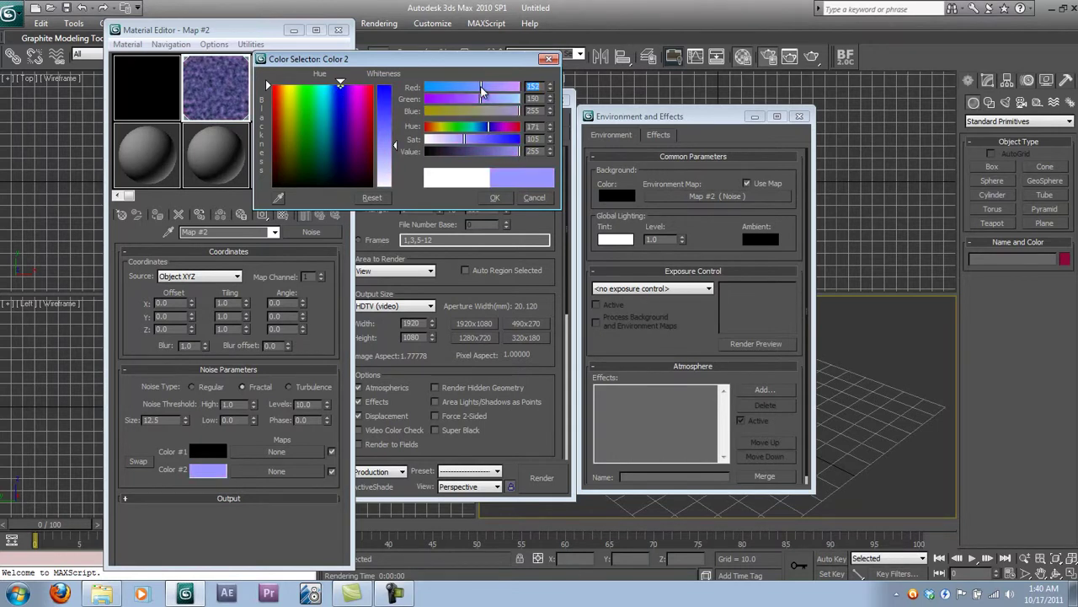
drag(482, 86, 480, 86)
mouse_move(474, 152)
mouse_down()
mouse_move(444, 155)
mouse_move(462, 155)
mouse_up()
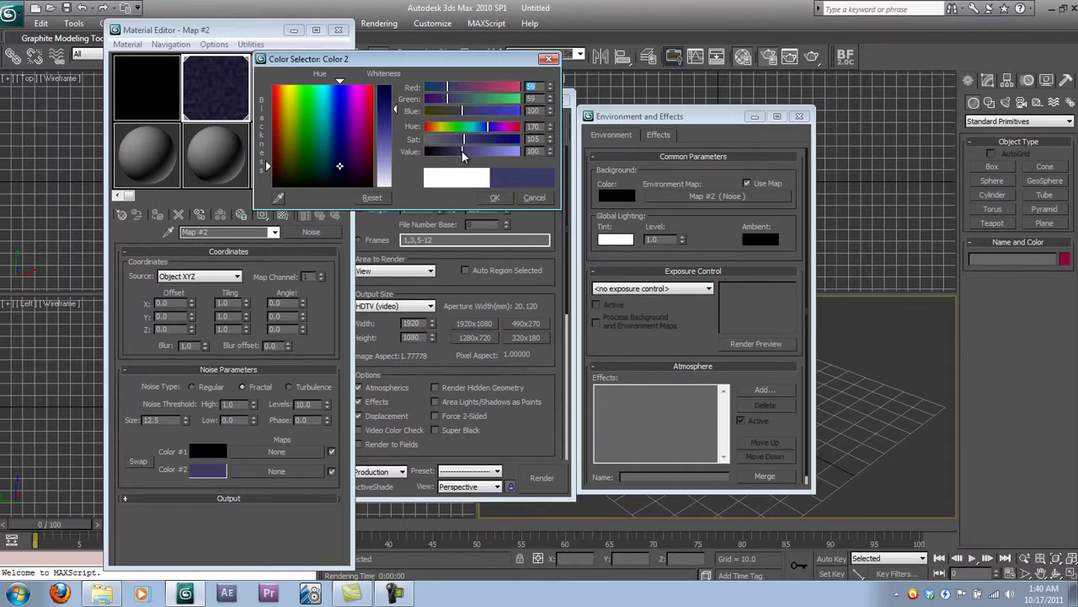
click(494, 198)
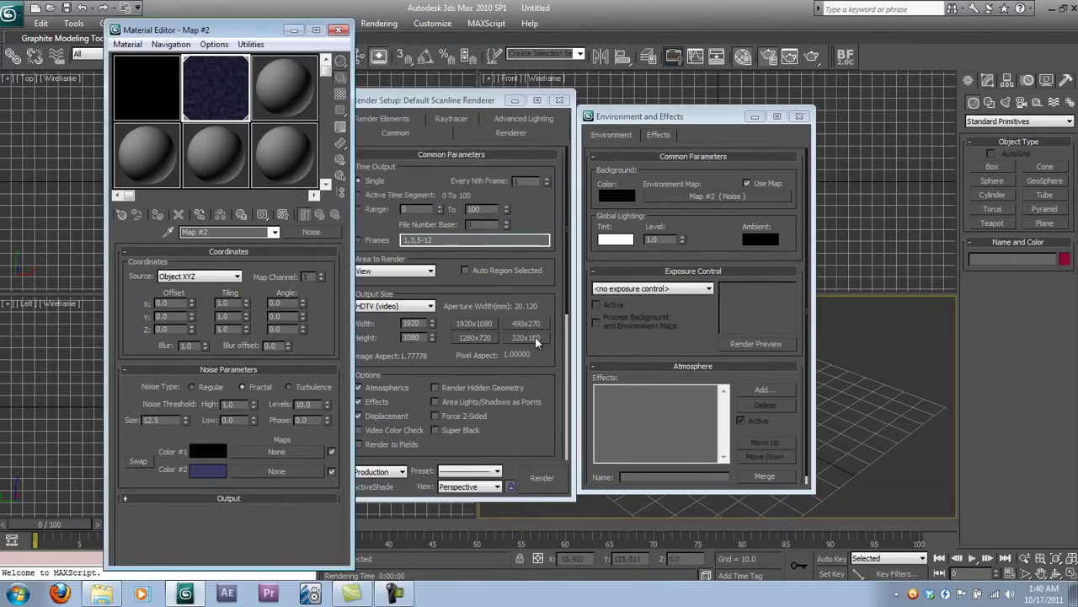
Render the Perspective view to check the stars over the blue noise background, then close the rendered image.
drag(542, 439, 554, 492)
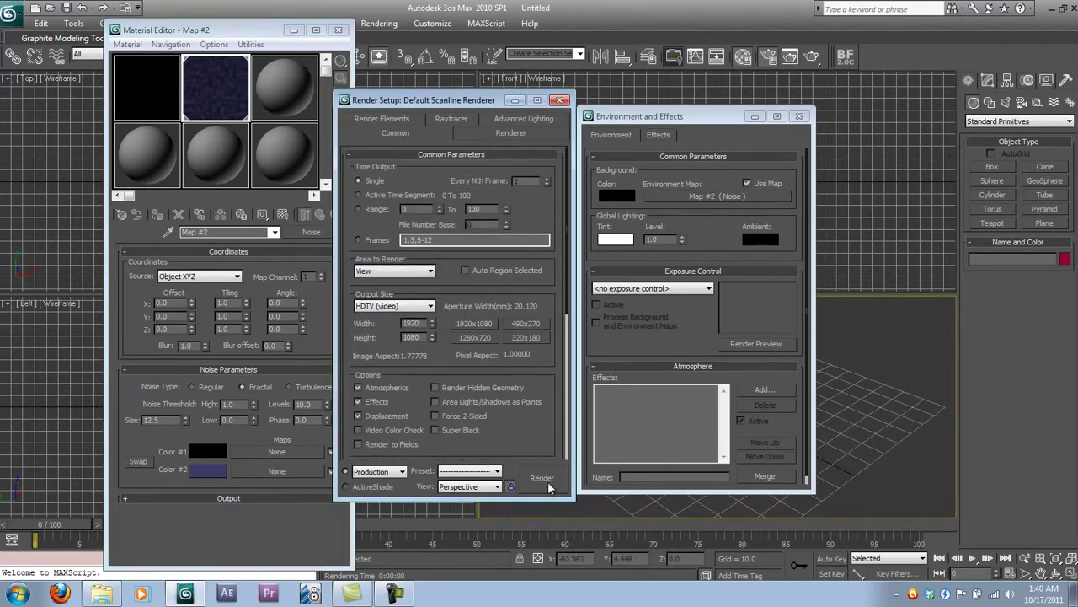
click(542, 478)
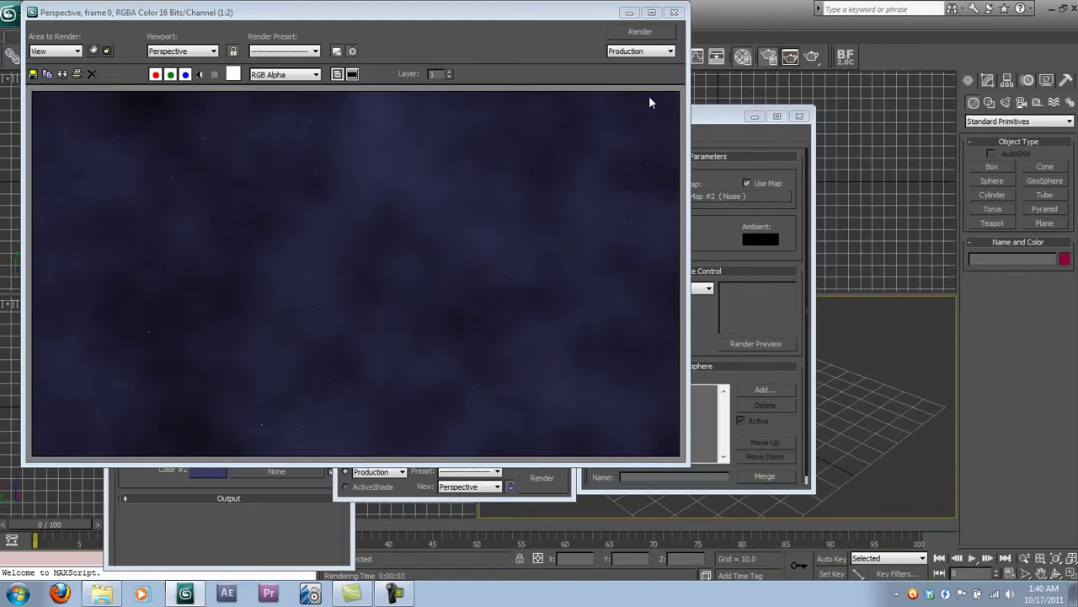
click(674, 12)
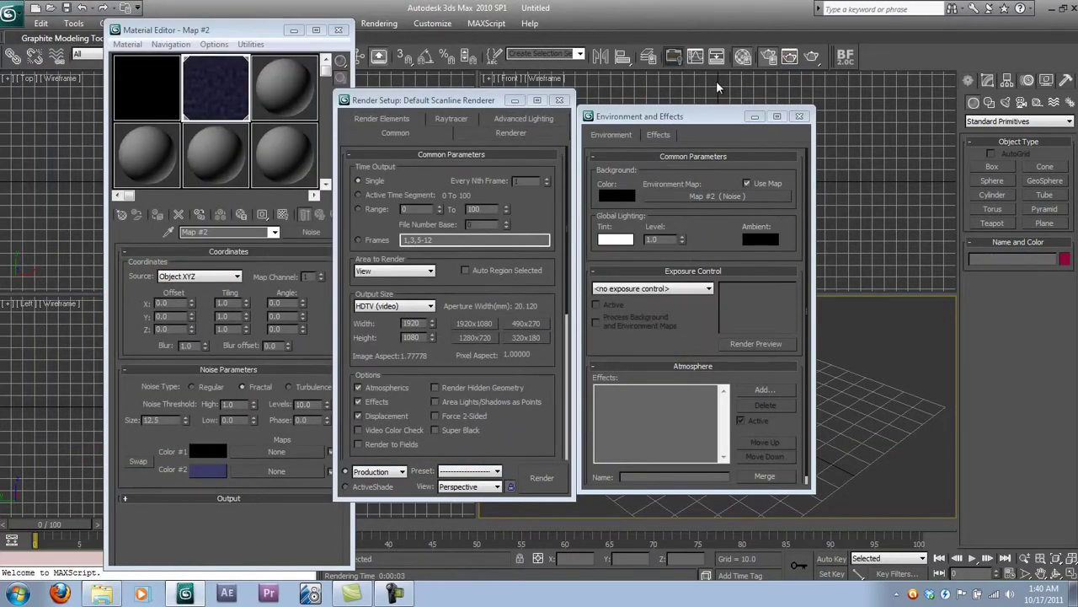
Minimize the Environment and Effects, Render Setup and Material Editor windows to clear the viewports.
click(755, 117)
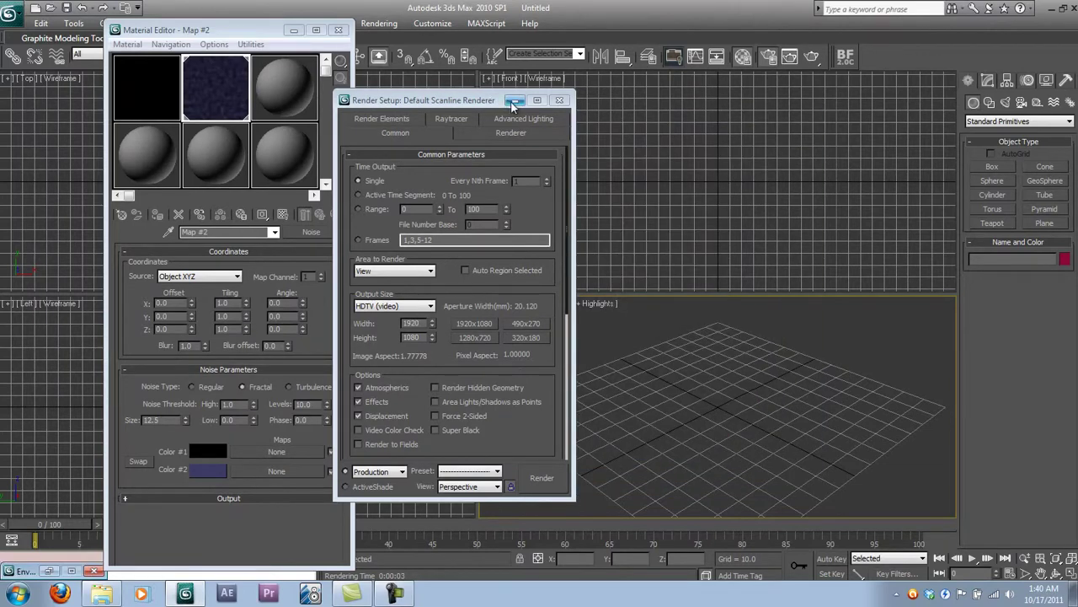
click(513, 101)
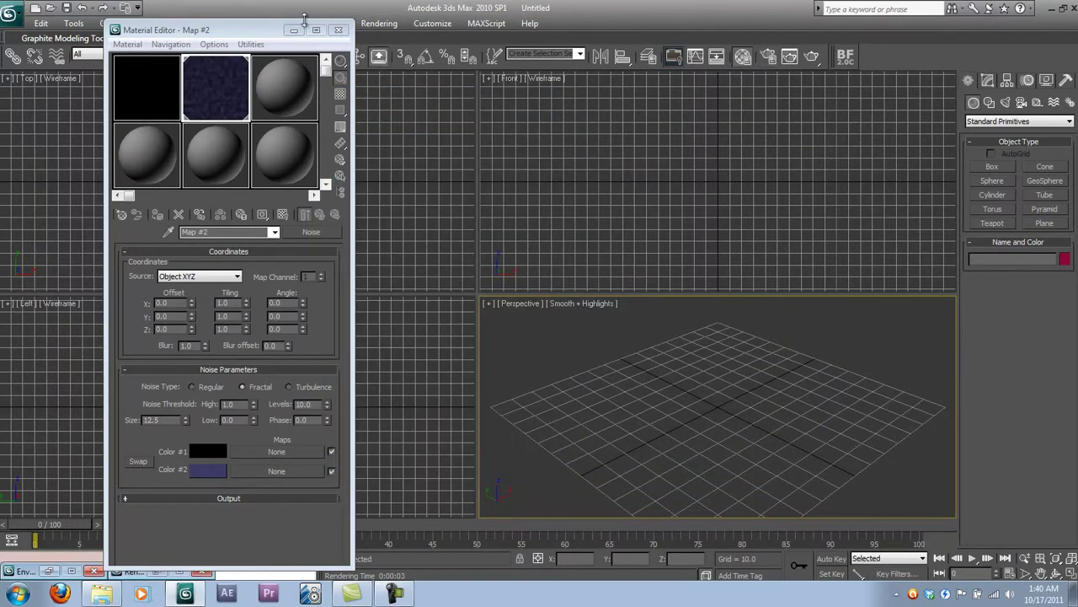
click(294, 30)
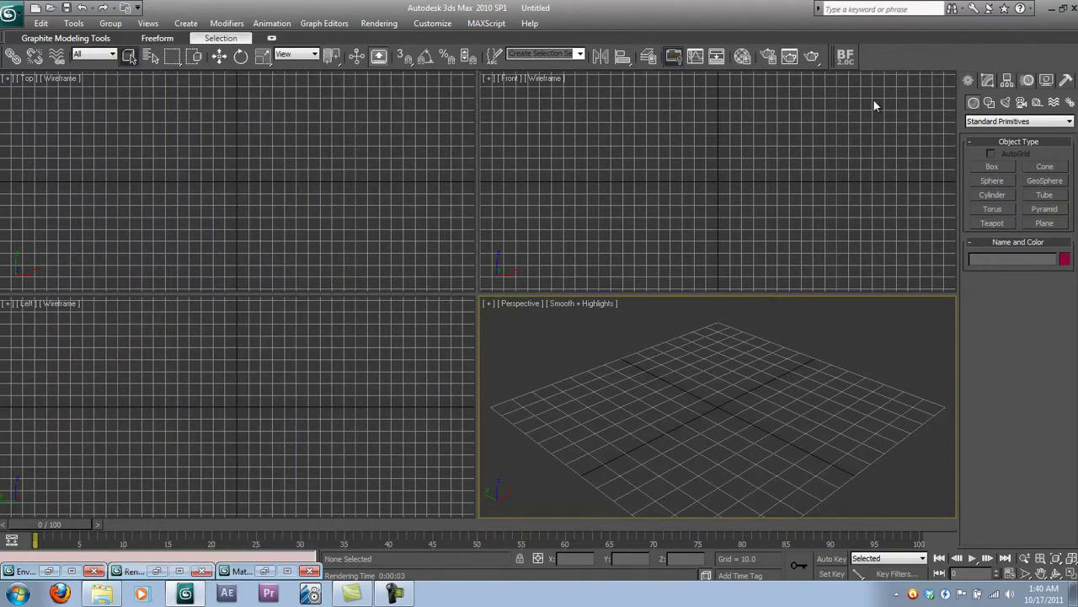
Create a GeoSphere in the Top view and center it on the origin by zeroing its position.
click(1045, 182)
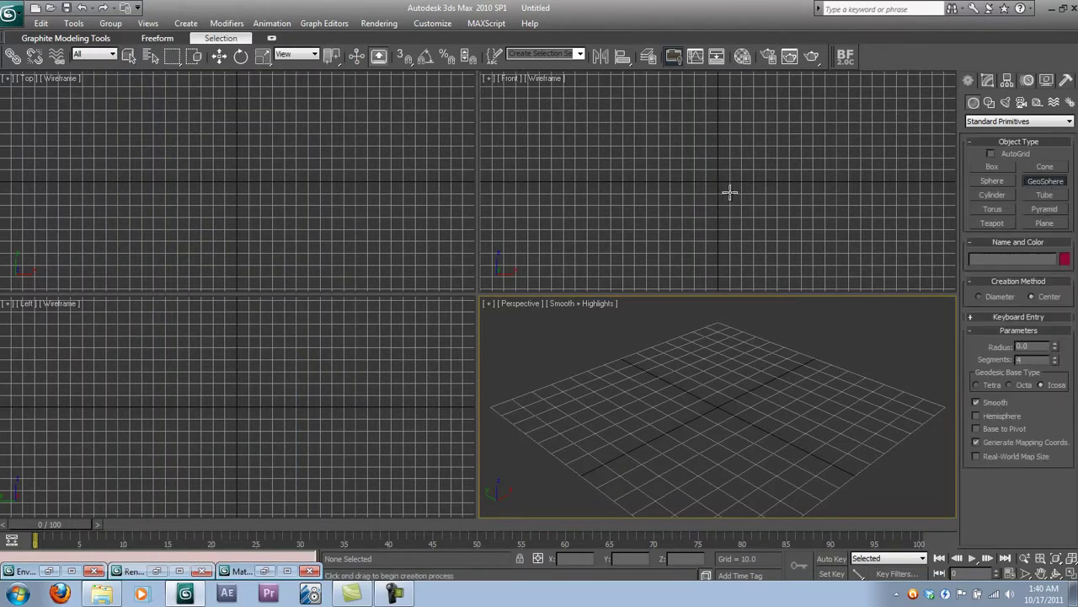
drag(229, 184, 419, 143)
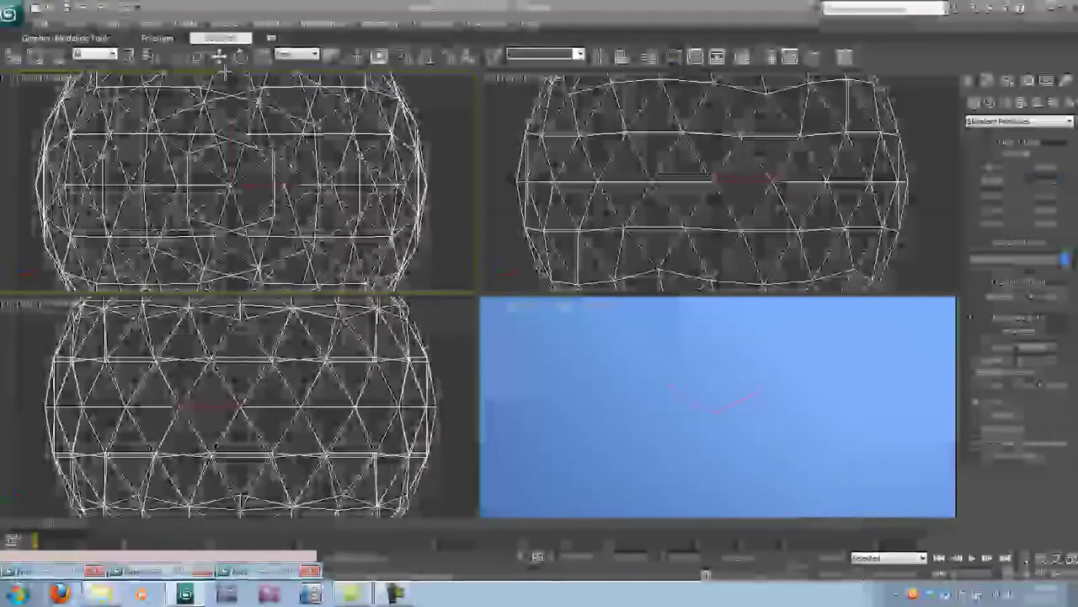
right_click(729, 460)
right_click(600, 559)
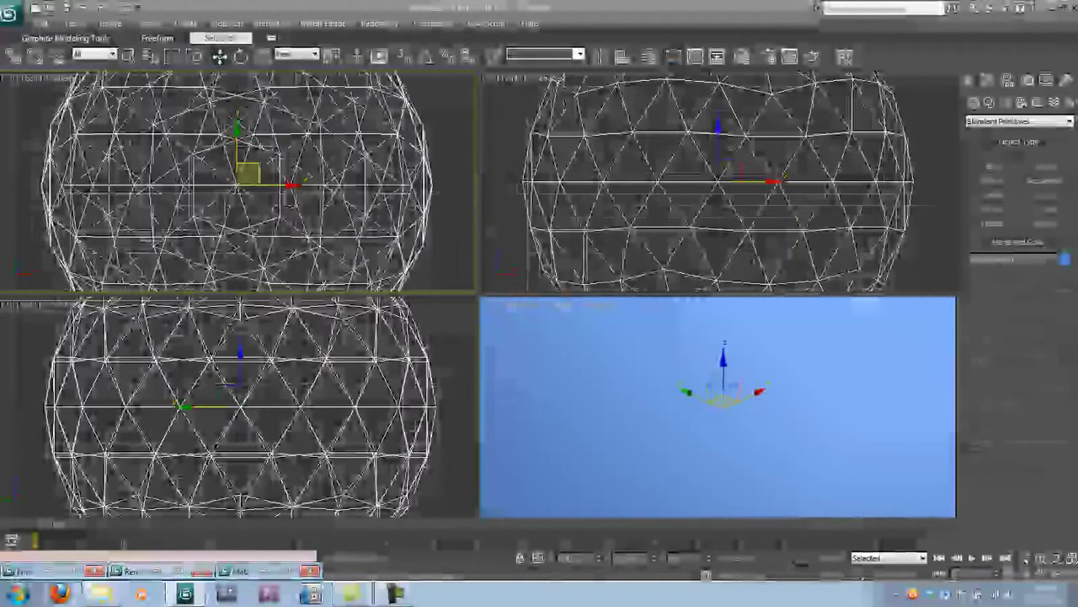
right_click(661, 558)
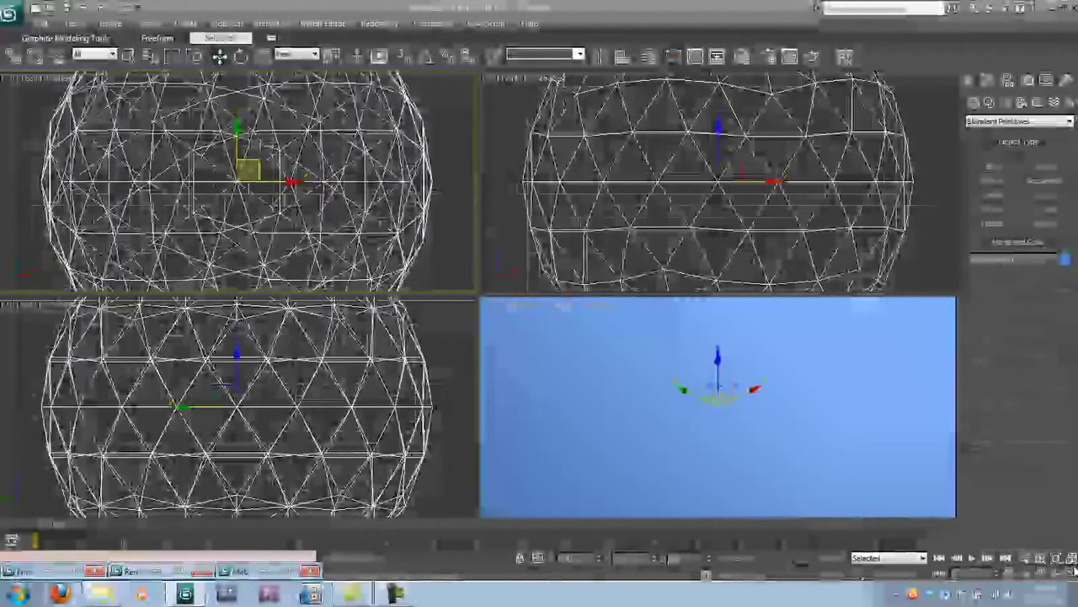
click(1073, 560)
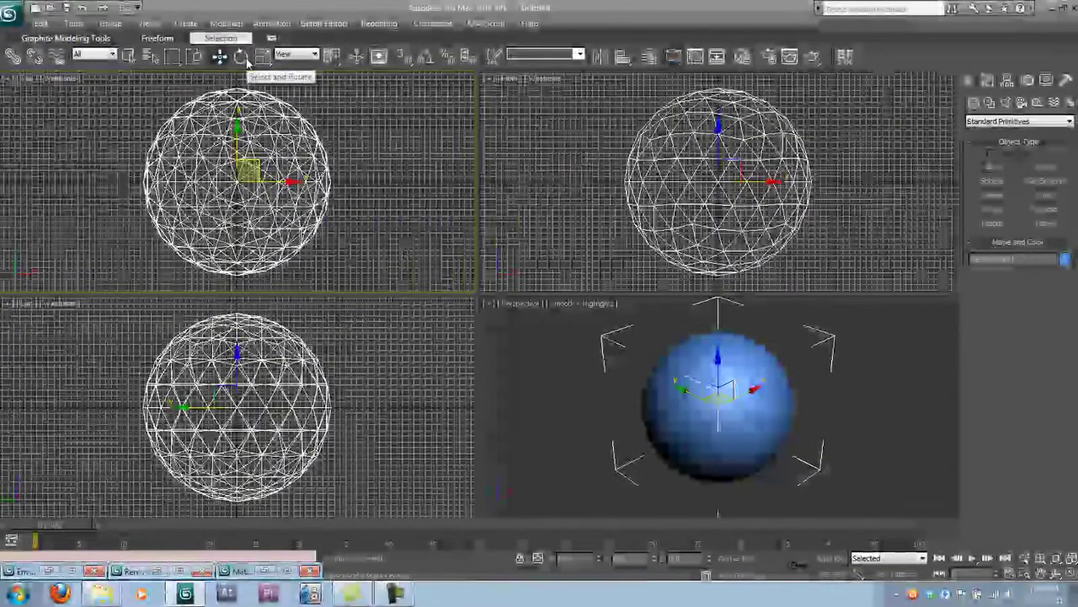
Set the GeoSphere's radius to 1250 and its segments to 20.
click(987, 80)
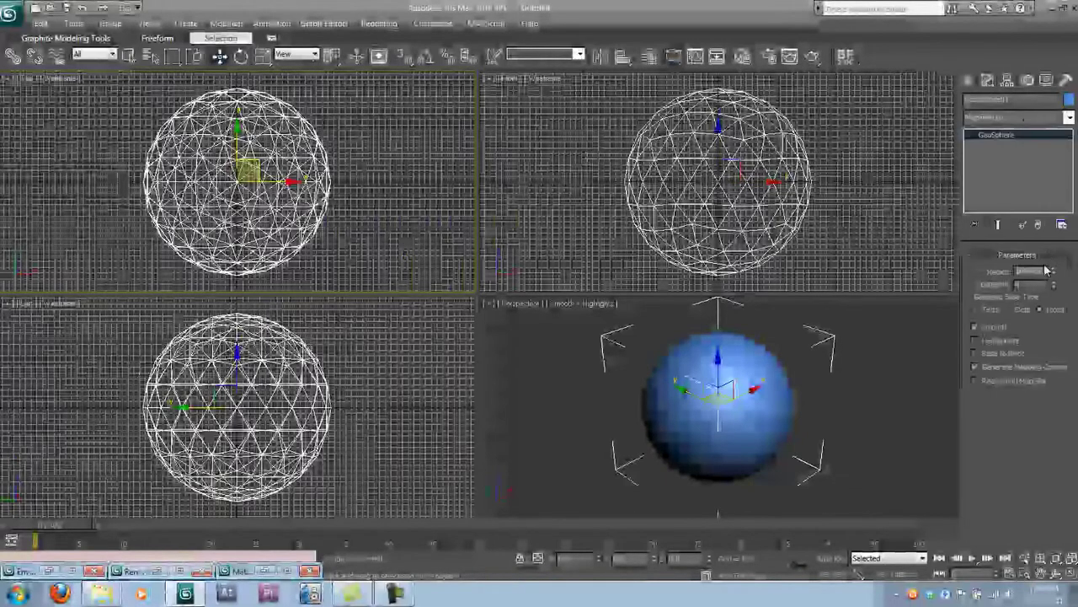
text(2250)
key(Return)
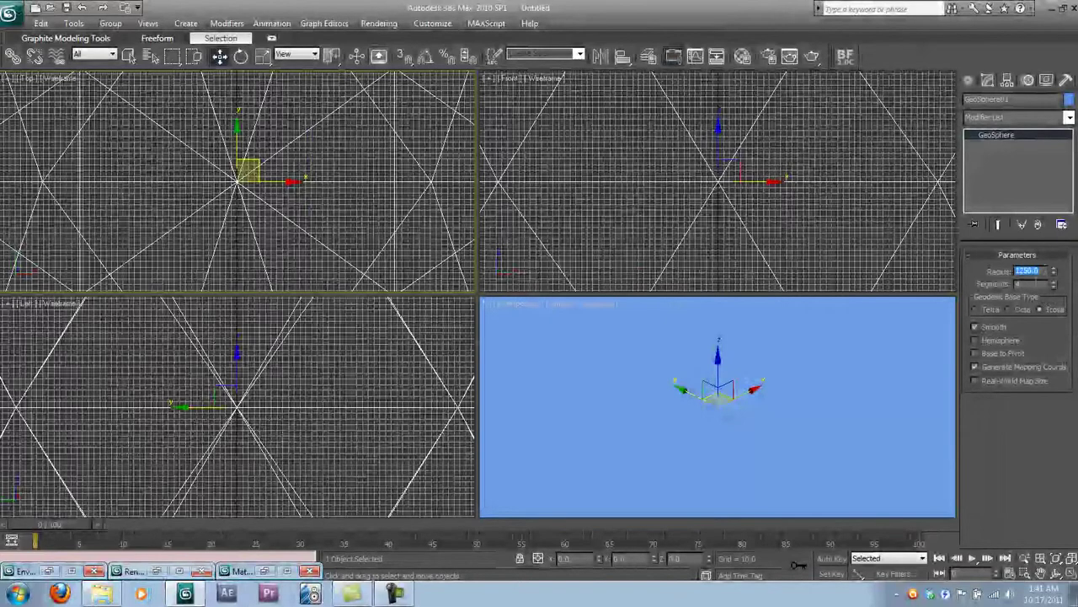
click(1019, 271)
key(Tab)
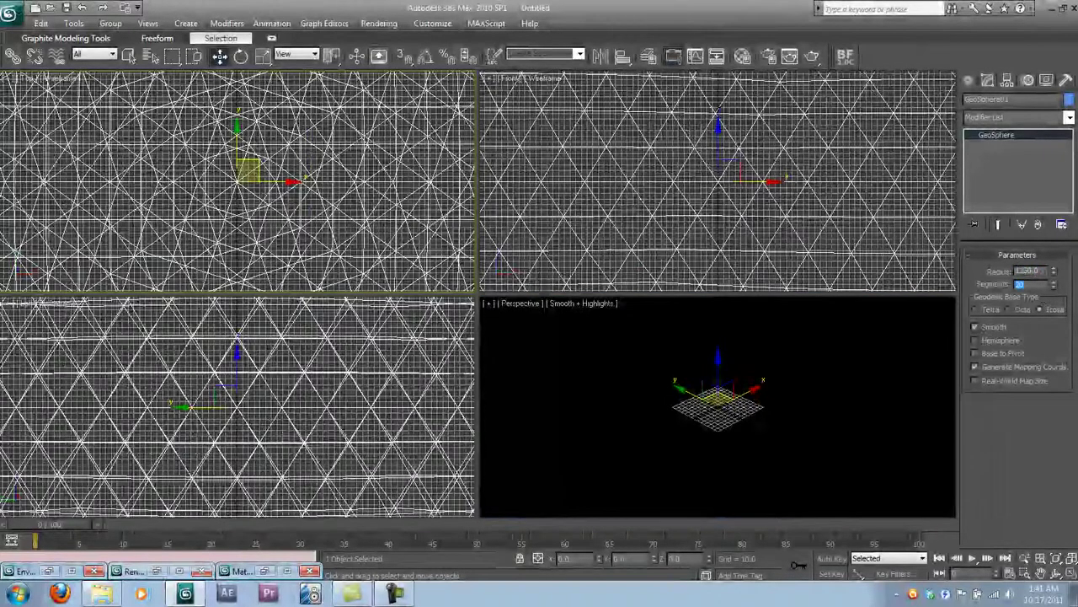
key(alt+w)
key(alt+w)
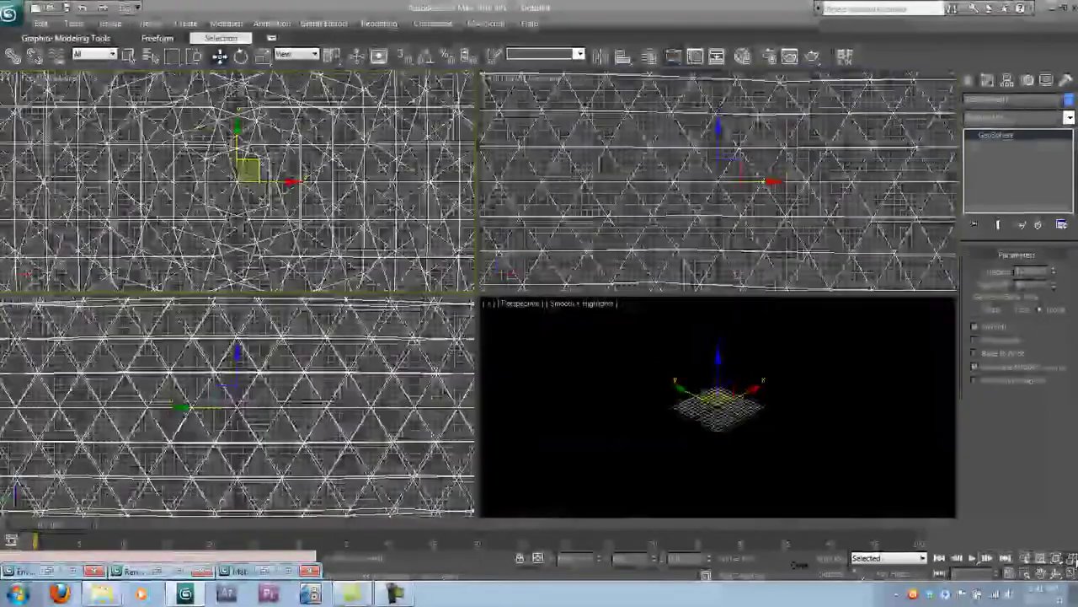
key(ctrl+shift+z)
click(705, 413)
drag(705, 413, 693, 371)
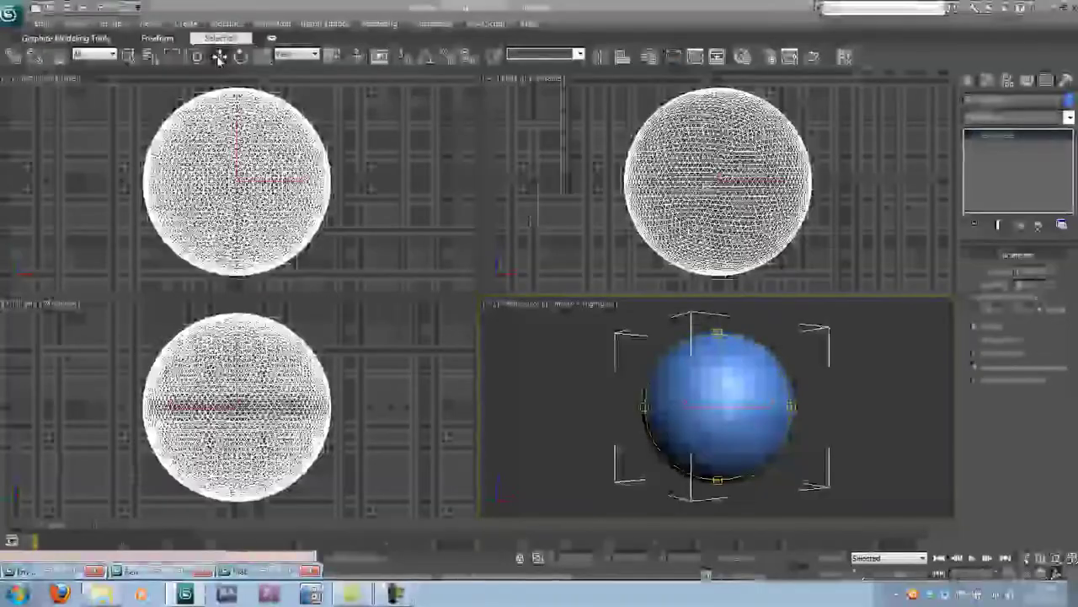
click(219, 55)
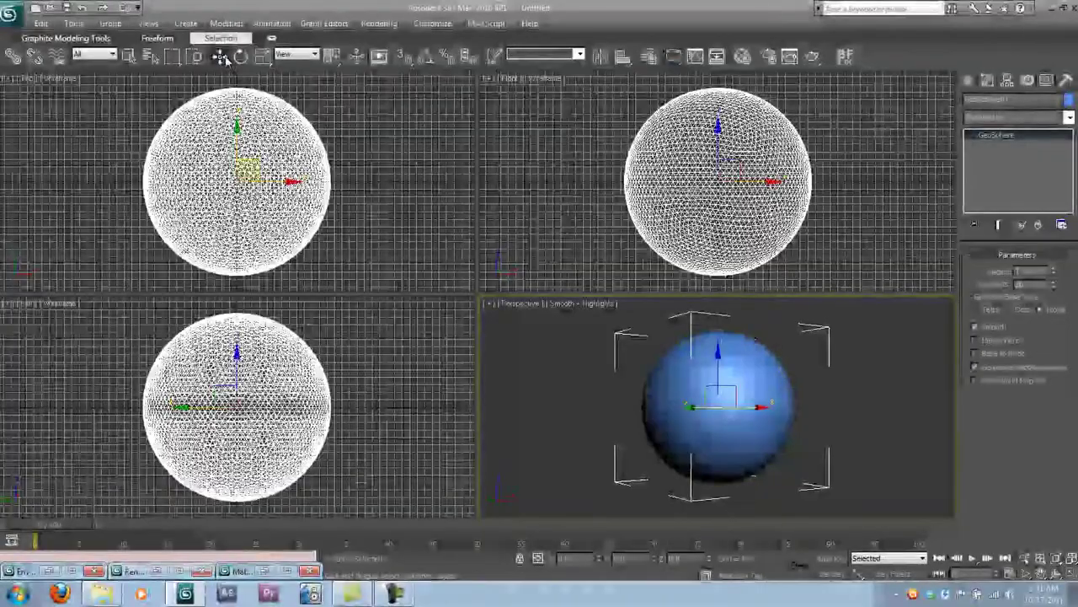
Restore the Material Editor, open the Dantooine texture folder beside it and select Dantooine 4096x2048 Diffuse.jpg.
click(265, 570)
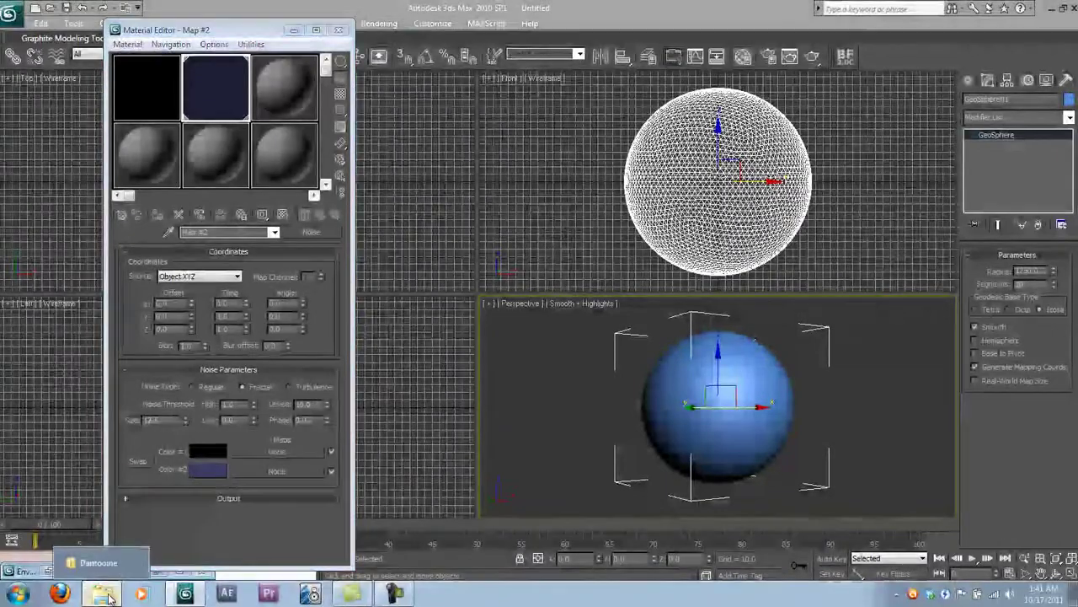
click(107, 597)
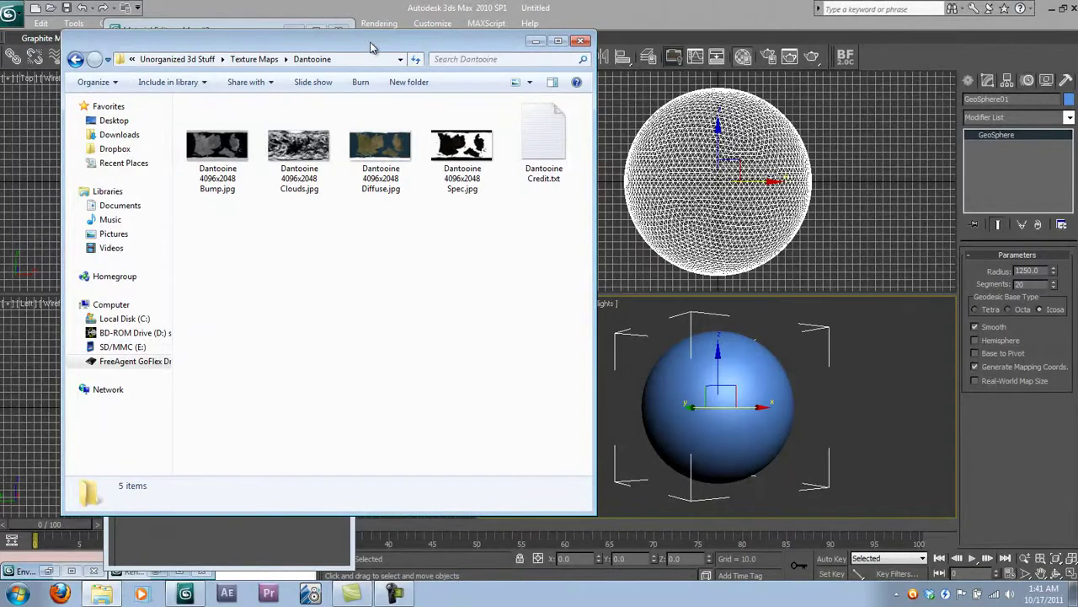
drag(371, 41, 726, 71)
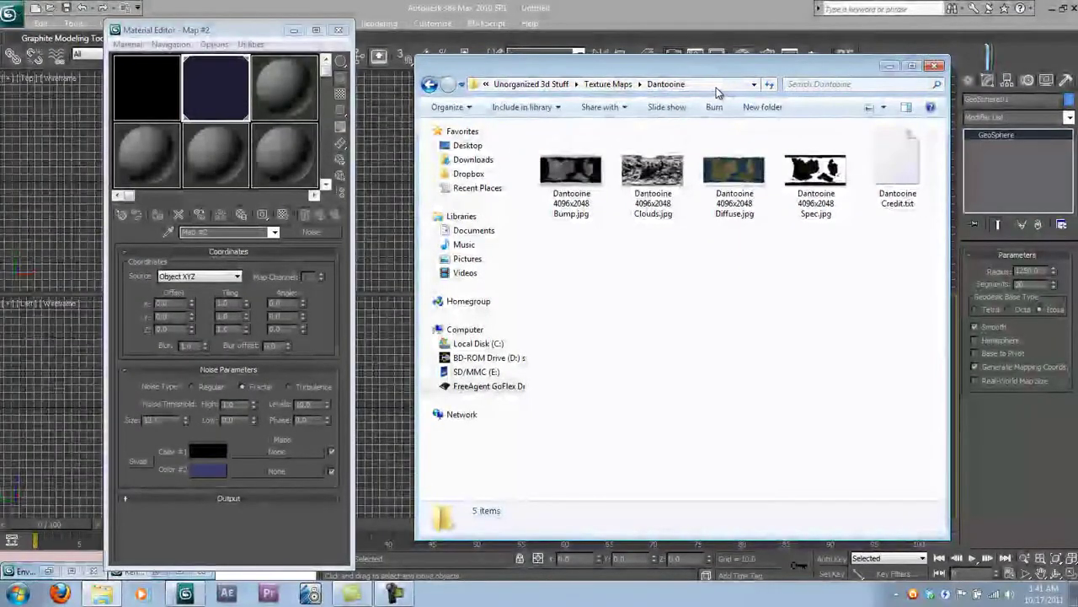
click(735, 211)
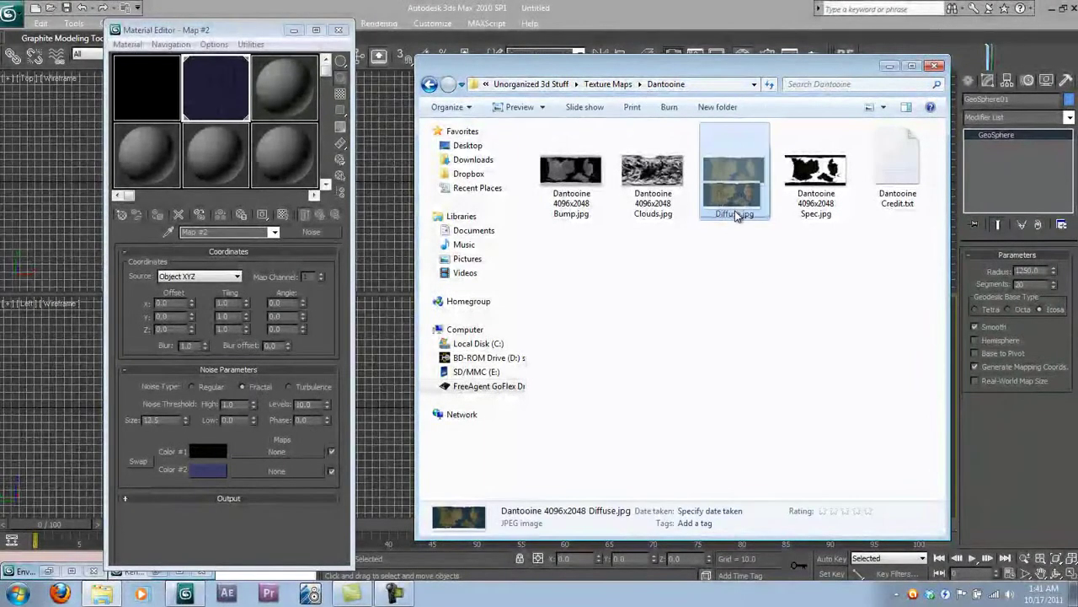
drag(735, 215, 600, 271)
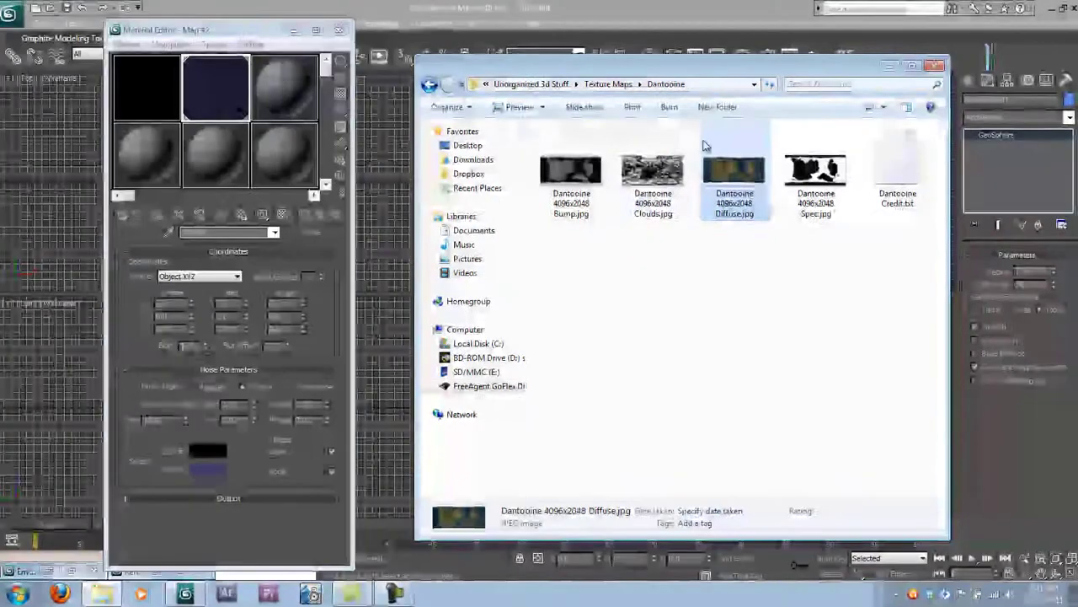
Load Dantooine 4096x2048 Diffuse.jpg onto the third material sample and assign that material to the GeoSphere.
drag(736, 158, 289, 98)
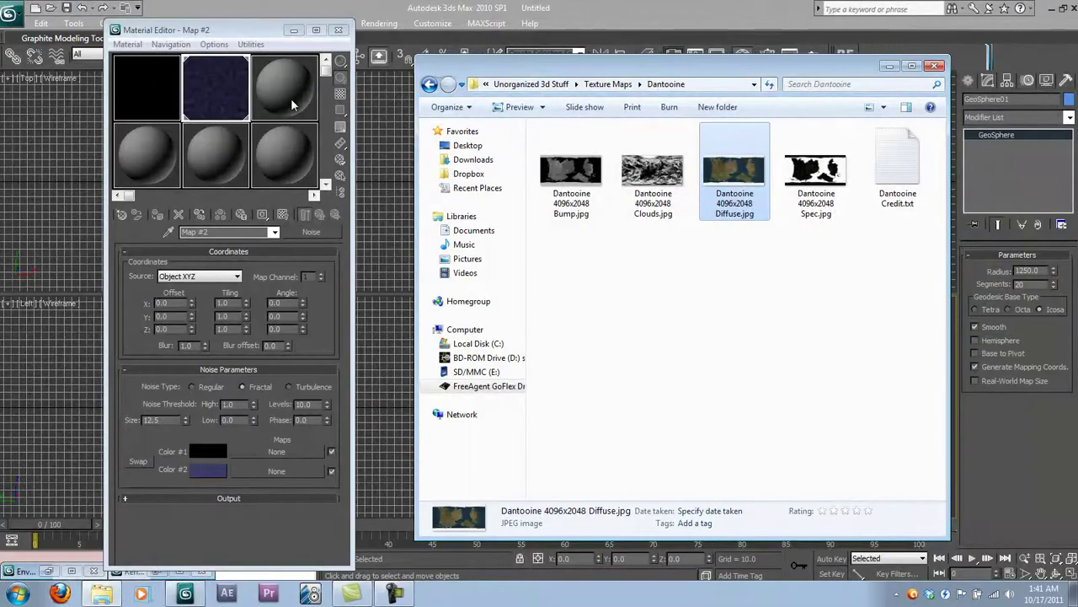
drag(291, 98, 291, 98)
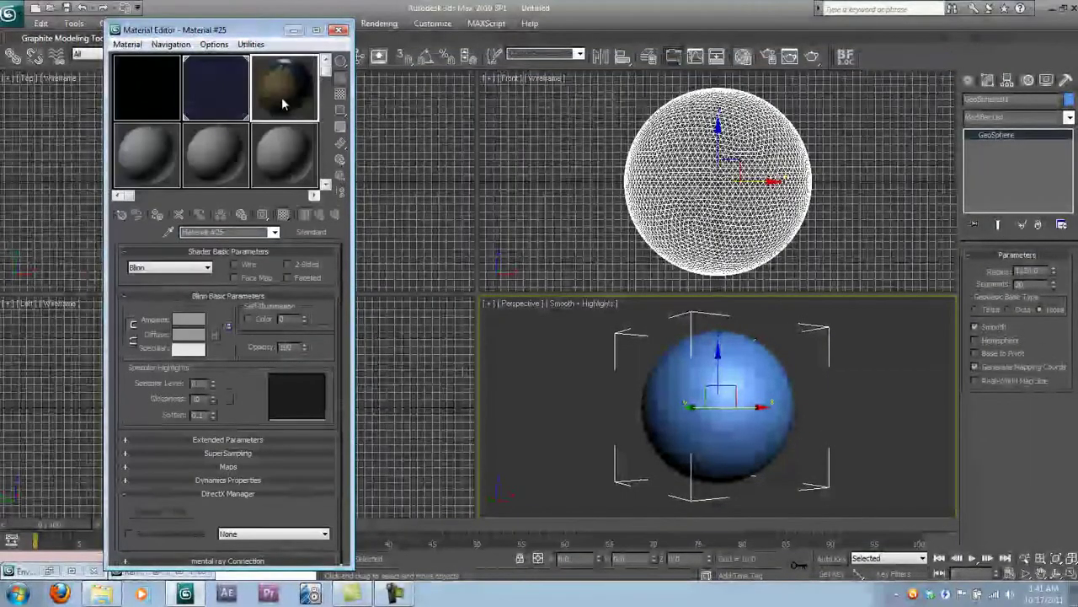
click(159, 216)
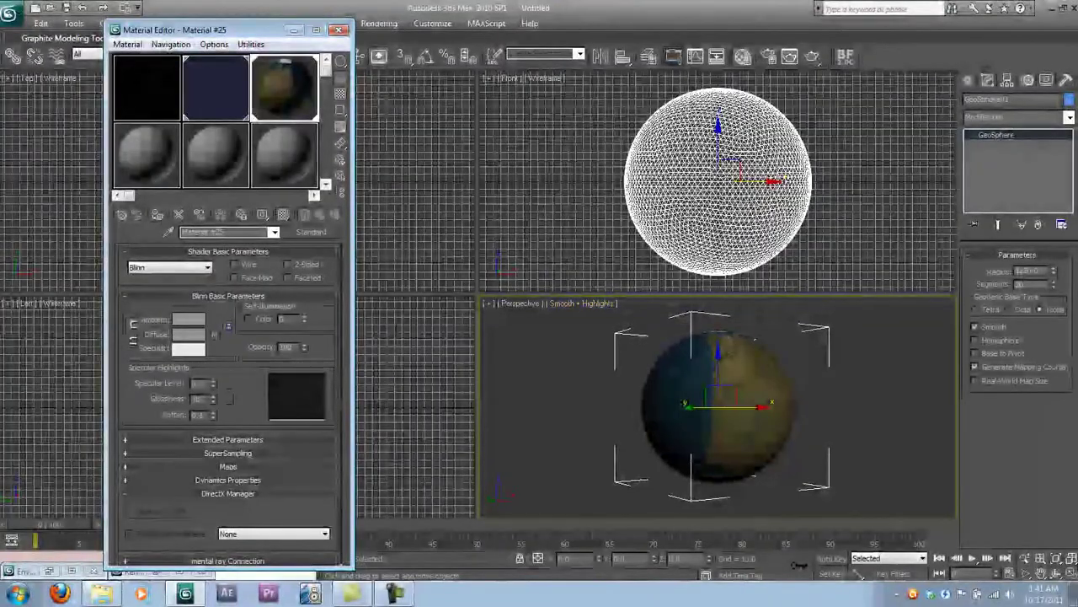
click(1057, 573)
drag(761, 422, 573, 431)
scroll(694, 404, up, 4)
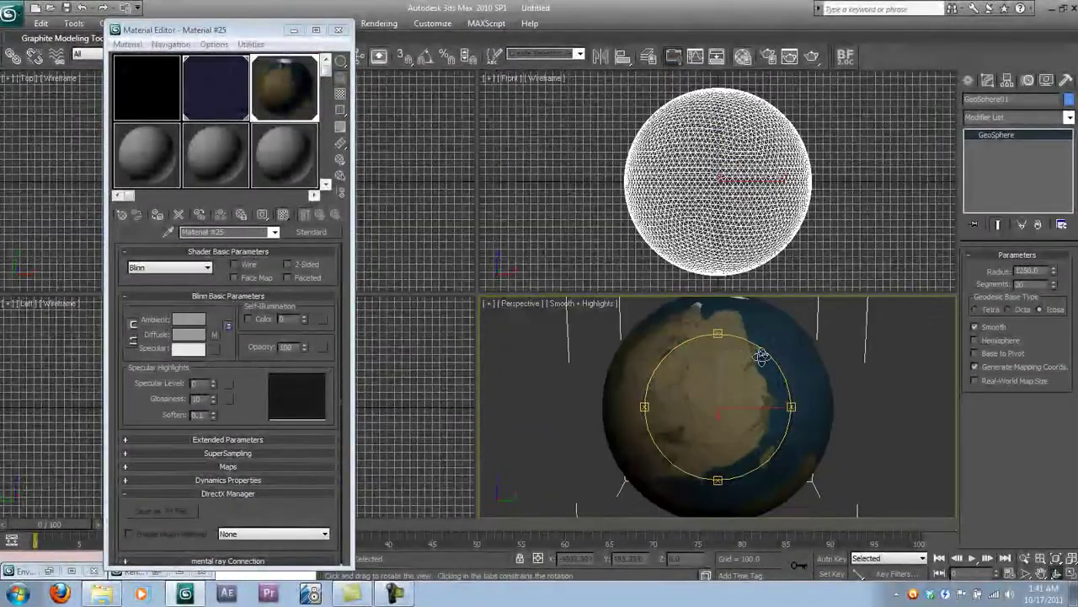
Set the planet material's diffuse color to black.
click(187, 334)
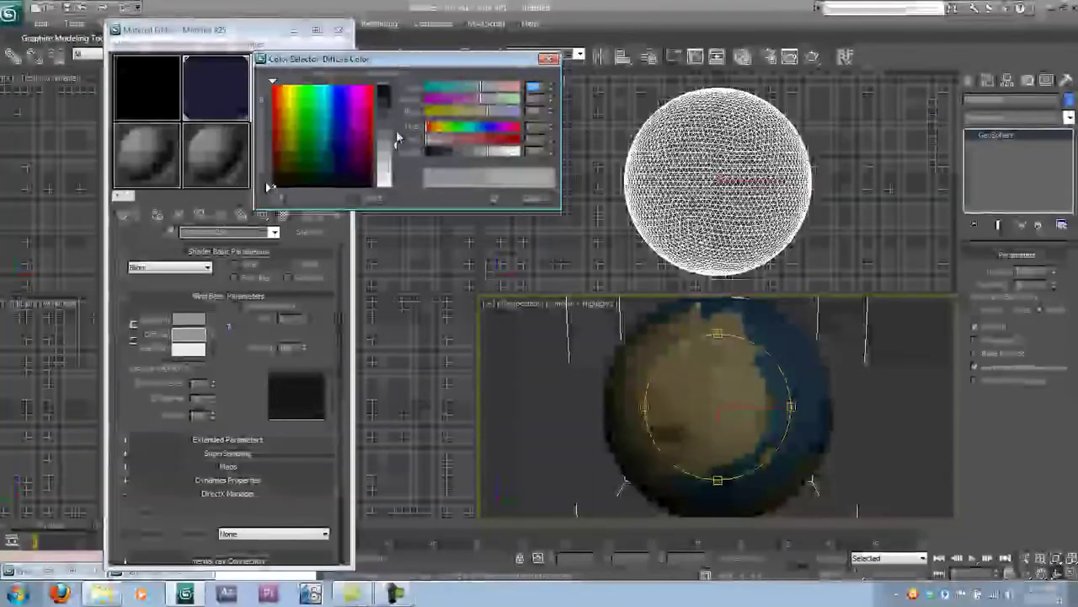
drag(386, 160, 386, 187)
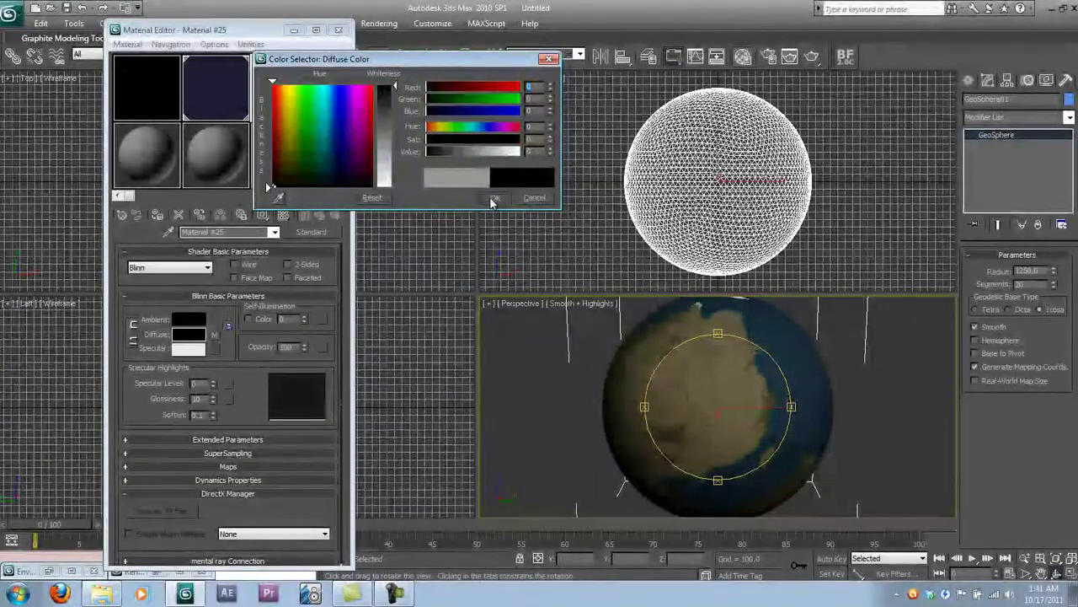
click(494, 198)
Assign Dantooine 4096x2048 Spec.jpg from the texture folder as the planet material's Specular Level map.
click(271, 464)
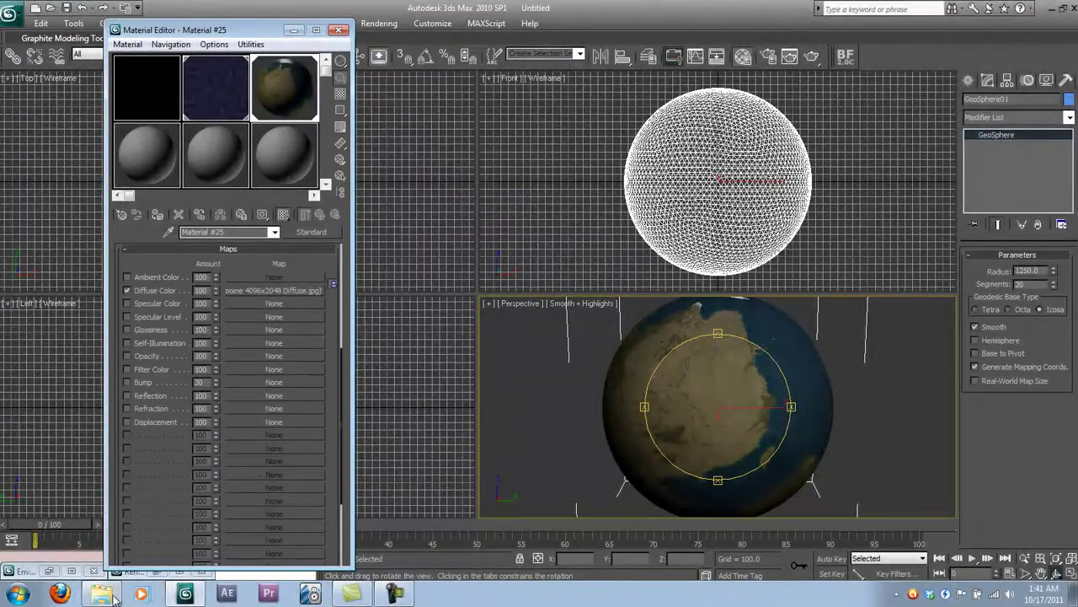
click(108, 594)
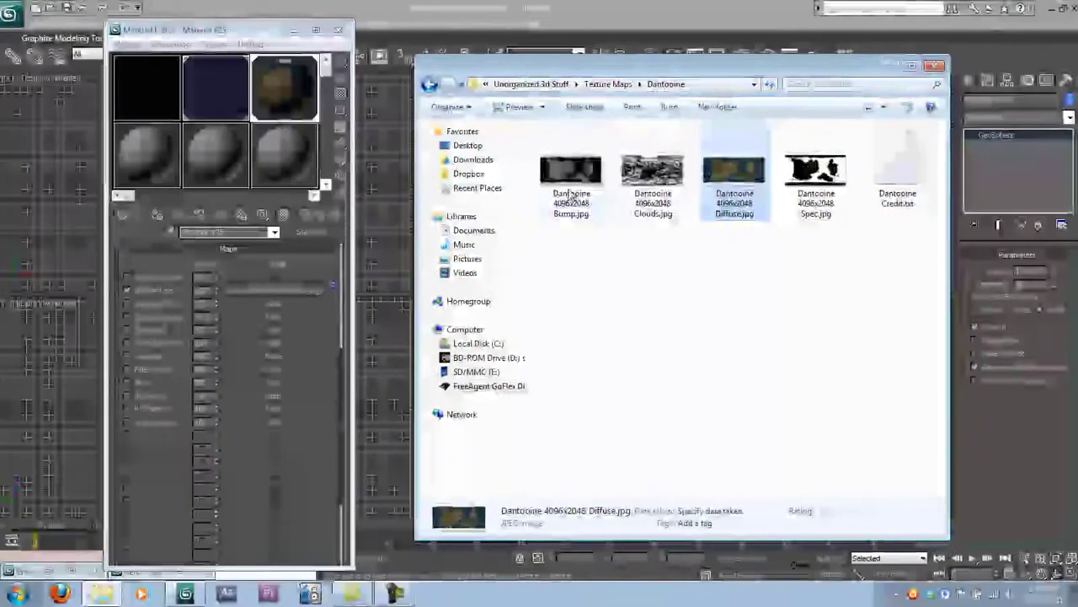
drag(814, 173, 289, 289)
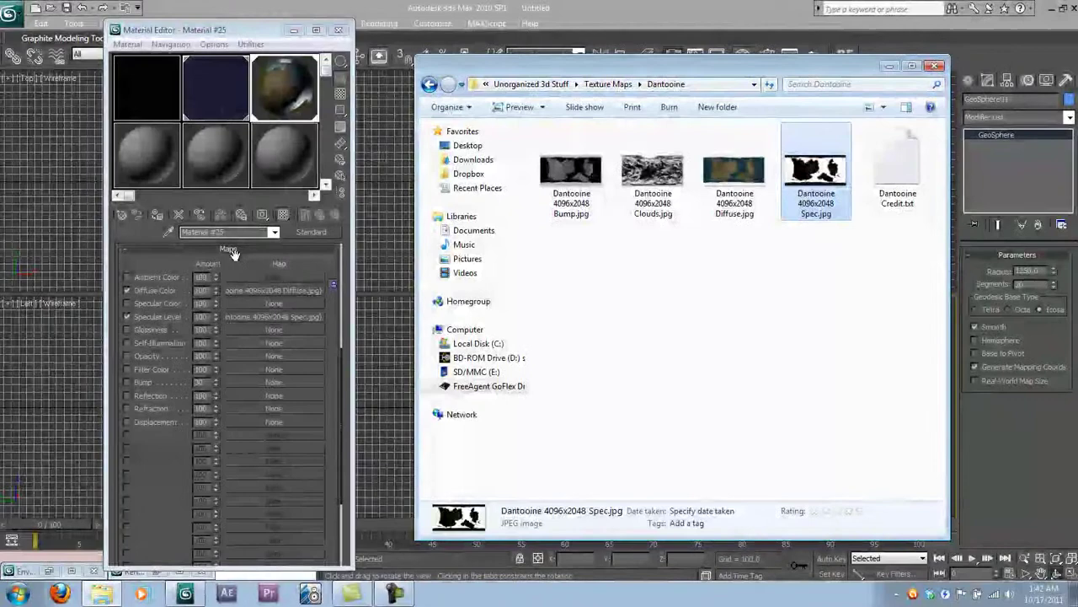
Try a glossiness of 50 on the planet material and inspect the highlight on its sample sphere.
click(229, 249)
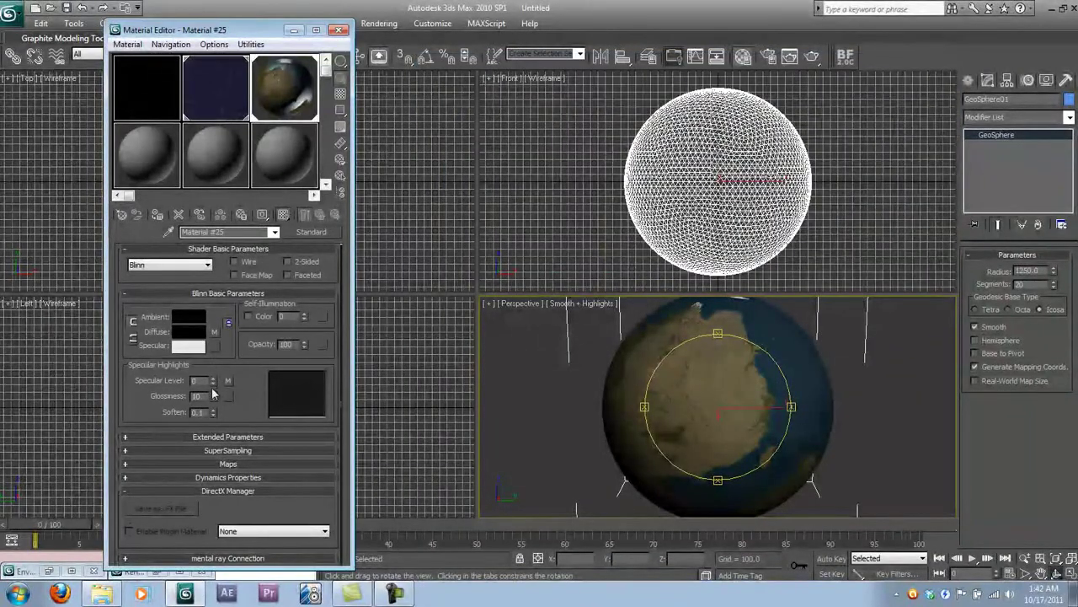
click(216, 462)
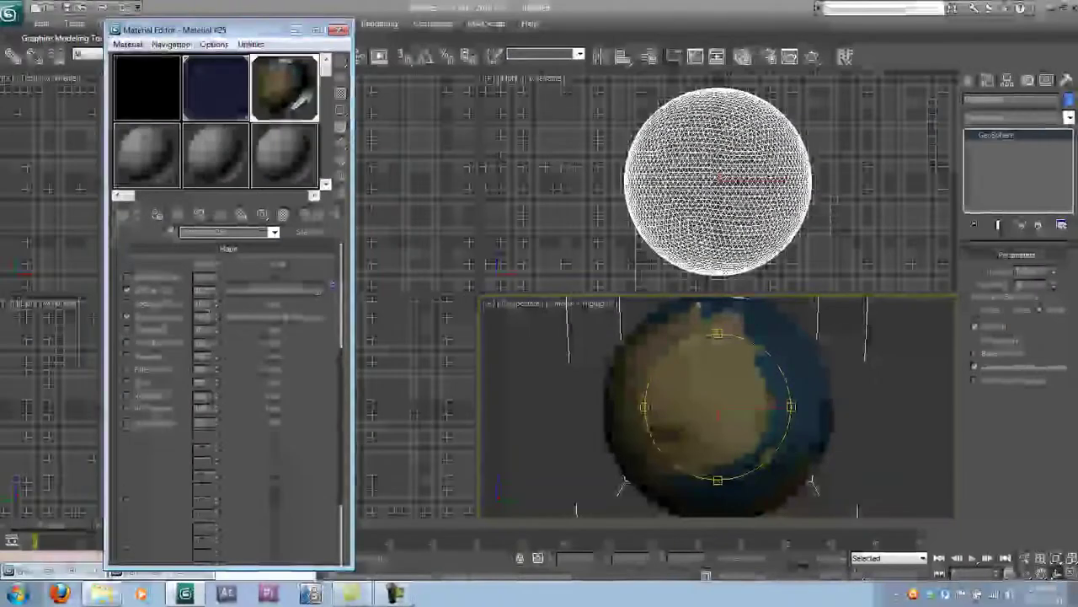
click(226, 250)
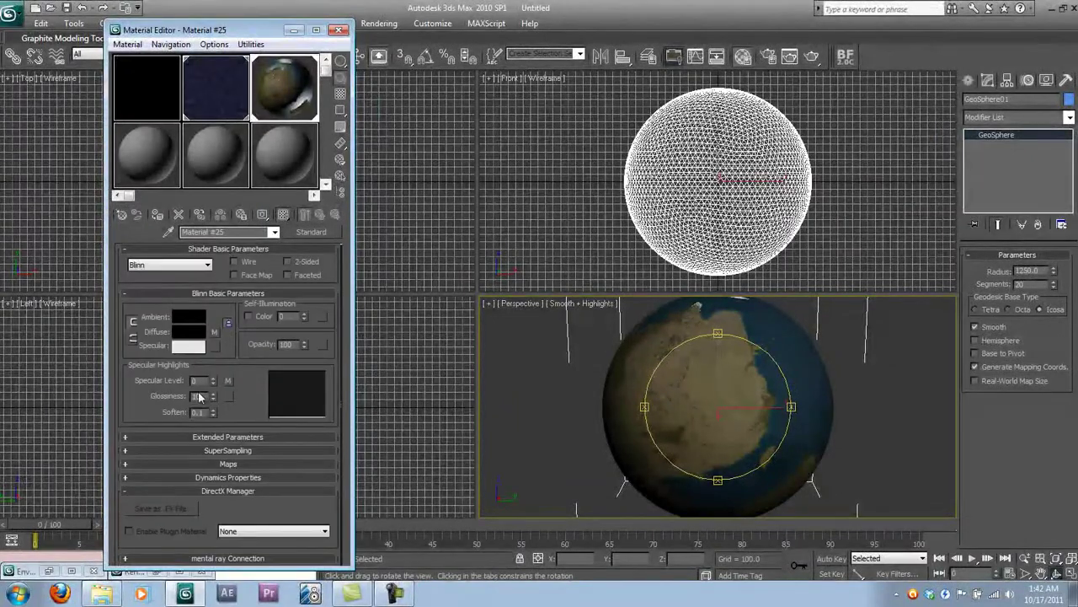
text(50)
key(Return)
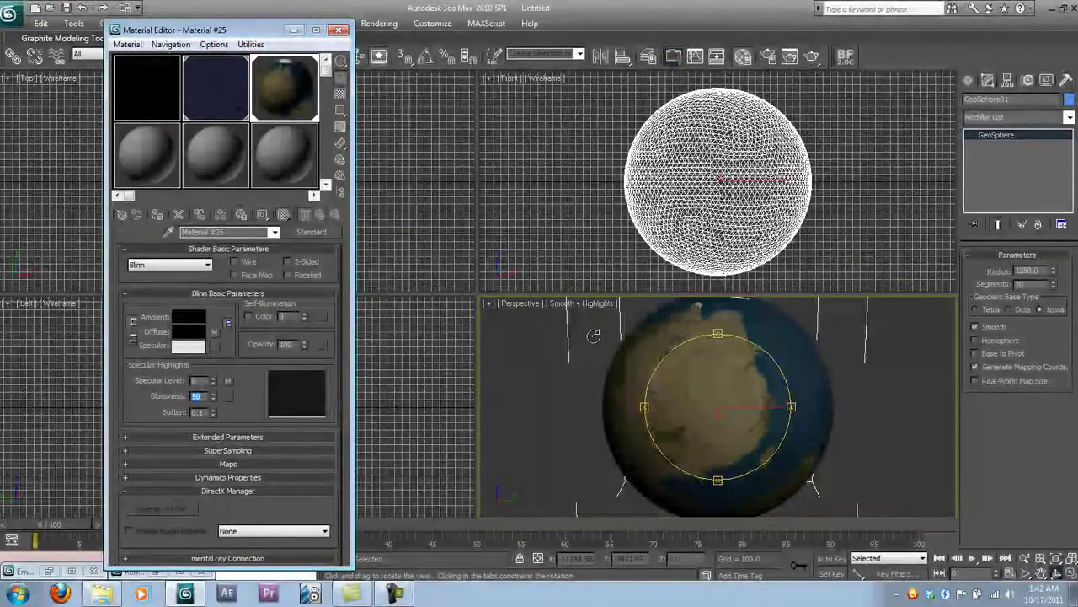
drag(297, 89, 271, 84)
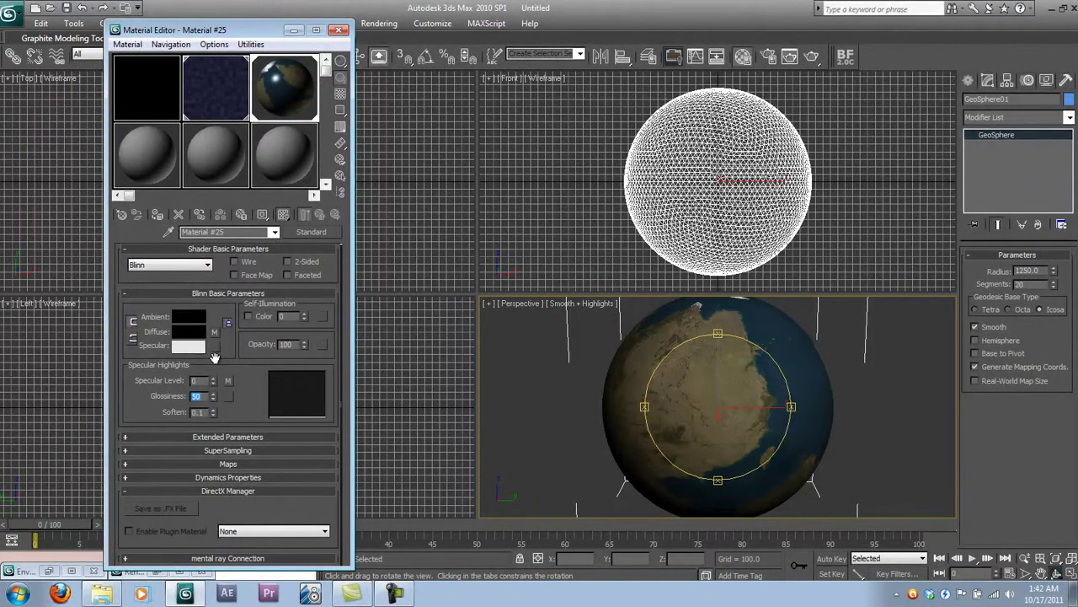
Set the planet material's glossiness to 30 and restore the Render Setup window.
text(40)
key(Return)
key(Return)
click(730, 373)
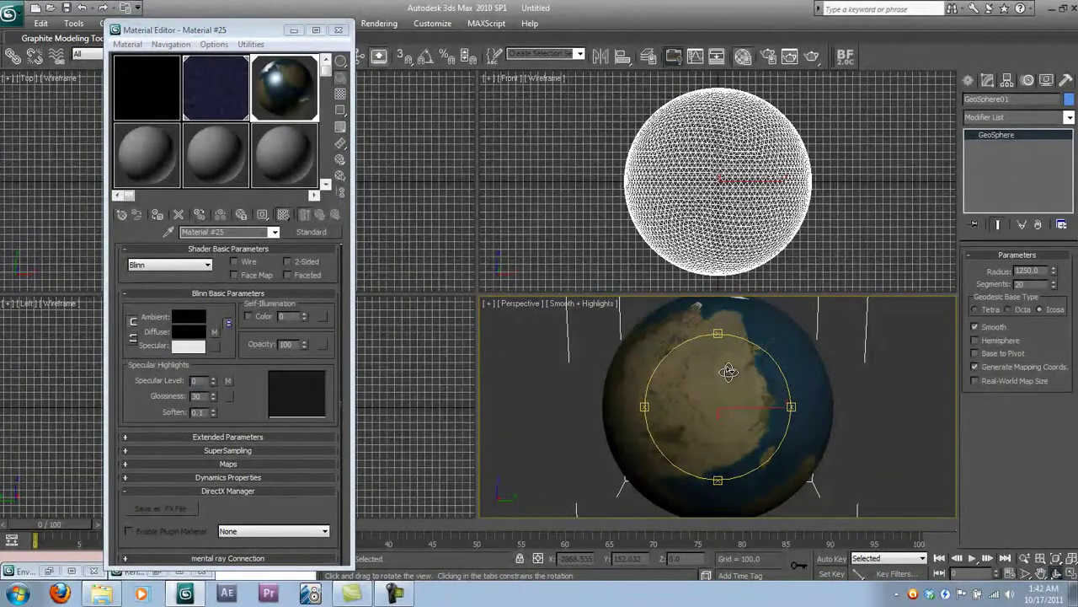
click(156, 571)
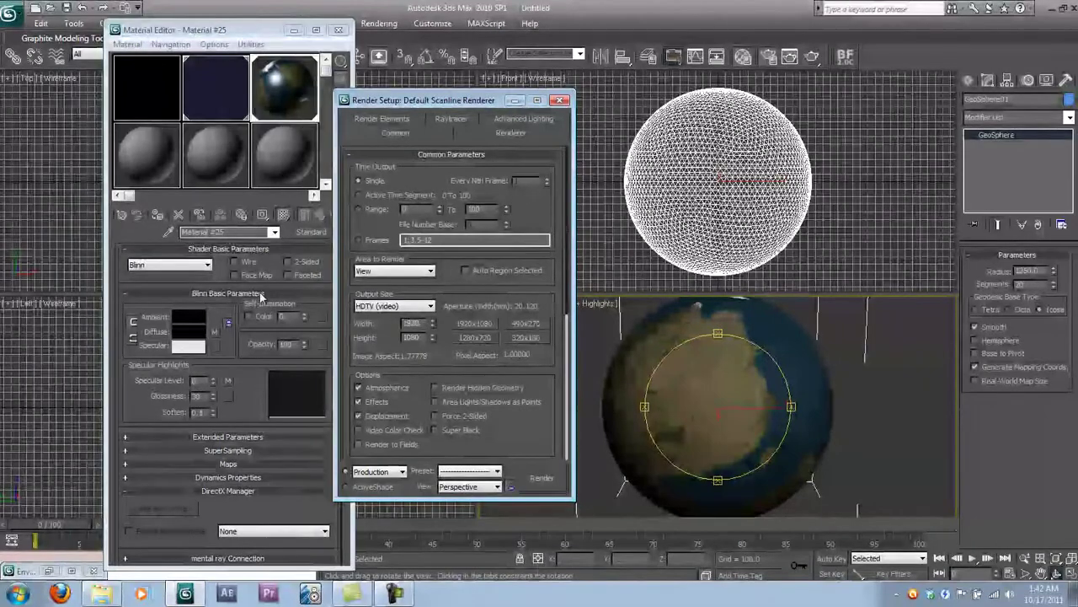
Assign Dantooine 4096x2048 Bump.jpg from the texture folder as the planet material's Bump map.
click(250, 460)
click(116, 598)
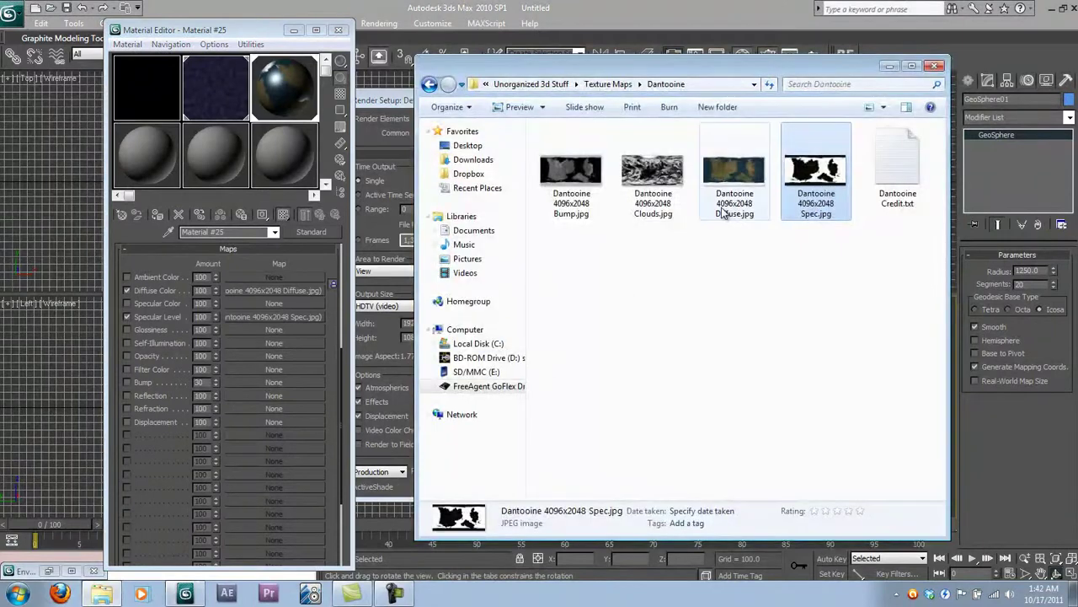
click(637, 183)
drag(570, 173, 239, 381)
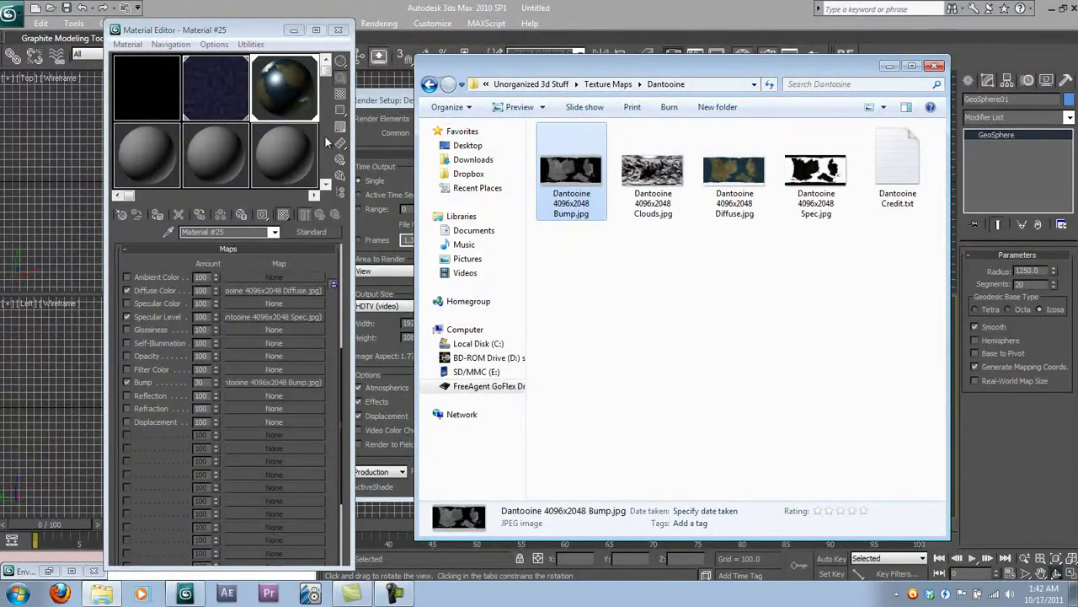
click(283, 96)
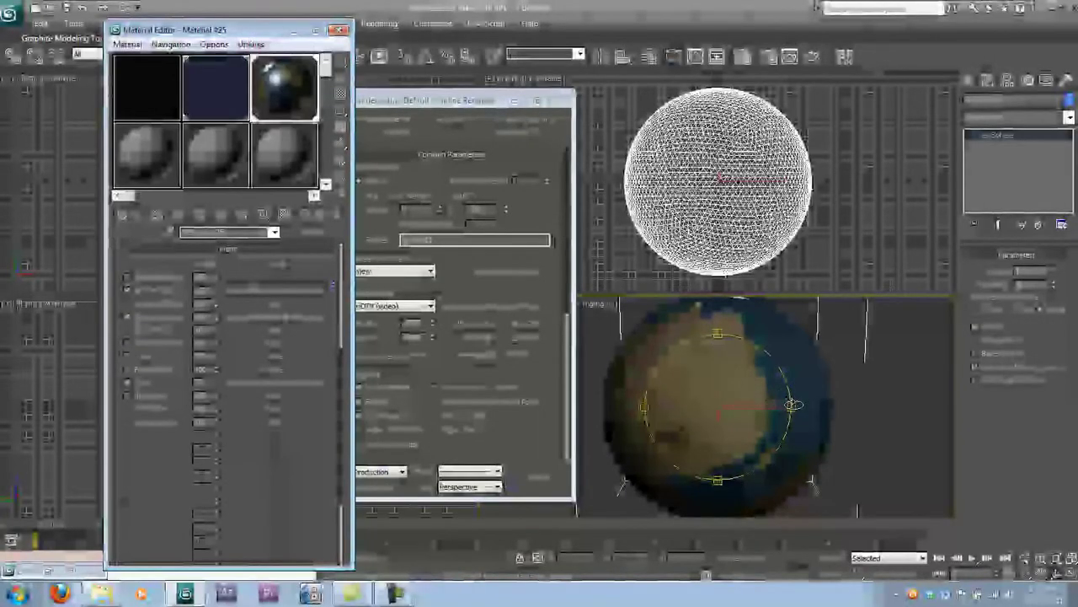
mouse_move(794, 404)
mouse_down()
mouse_move(763, 404)
mouse_move(797, 404)
mouse_up()
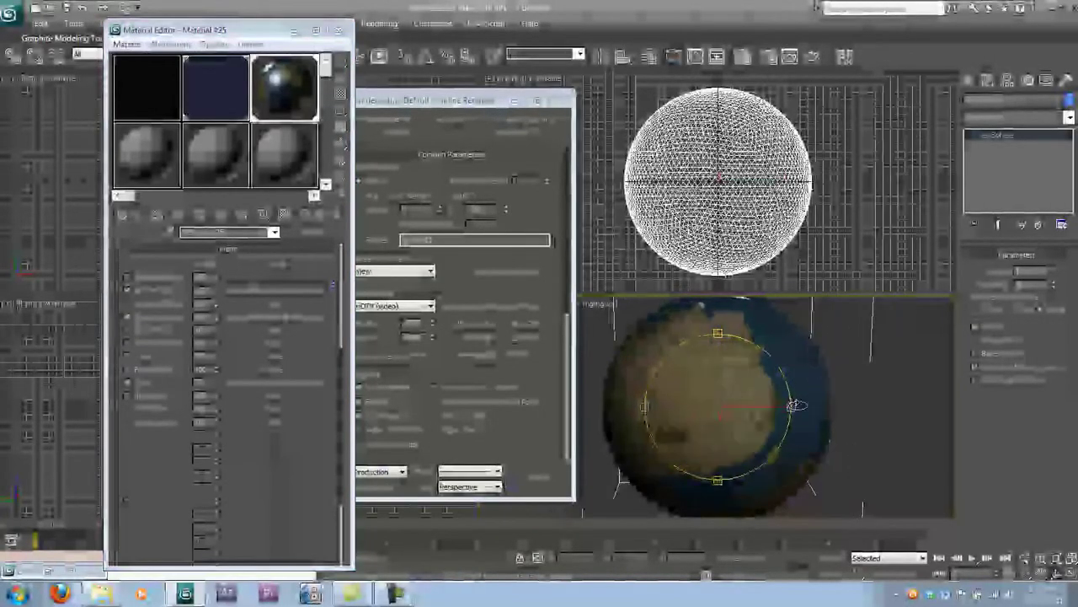
Clone the planet GeoSphere as a copy named Clouds.
drag(258, 40, 431, 41)
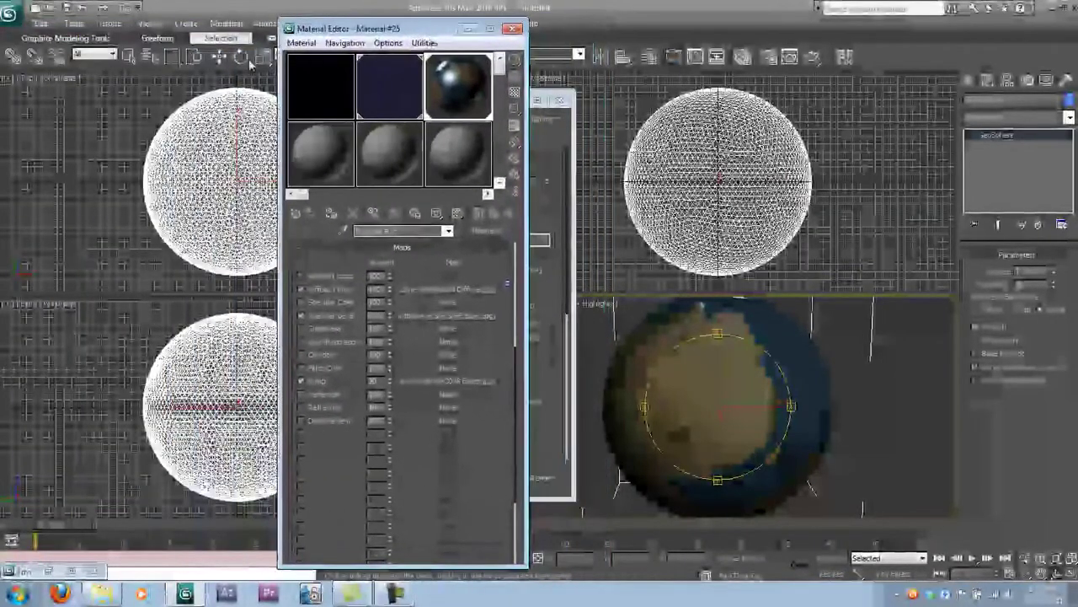
click(220, 57)
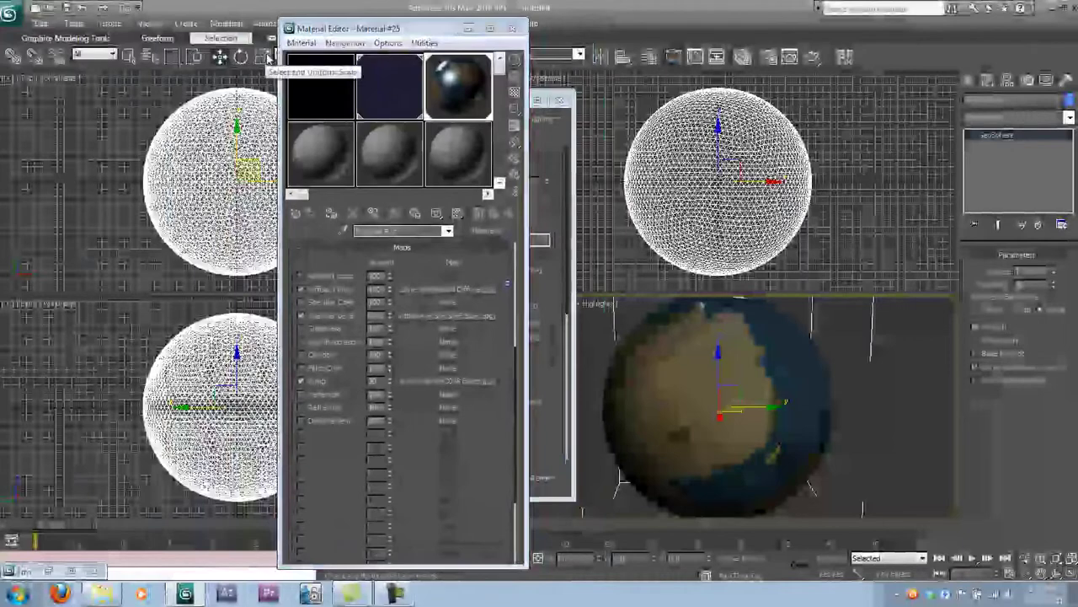
right_click(782, 354)
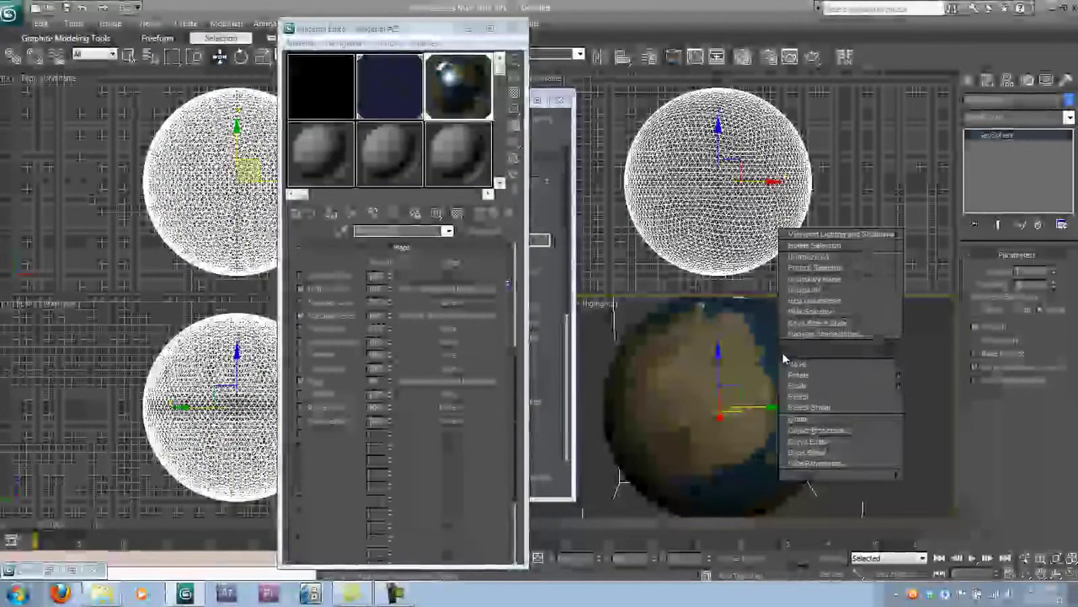
click(819, 418)
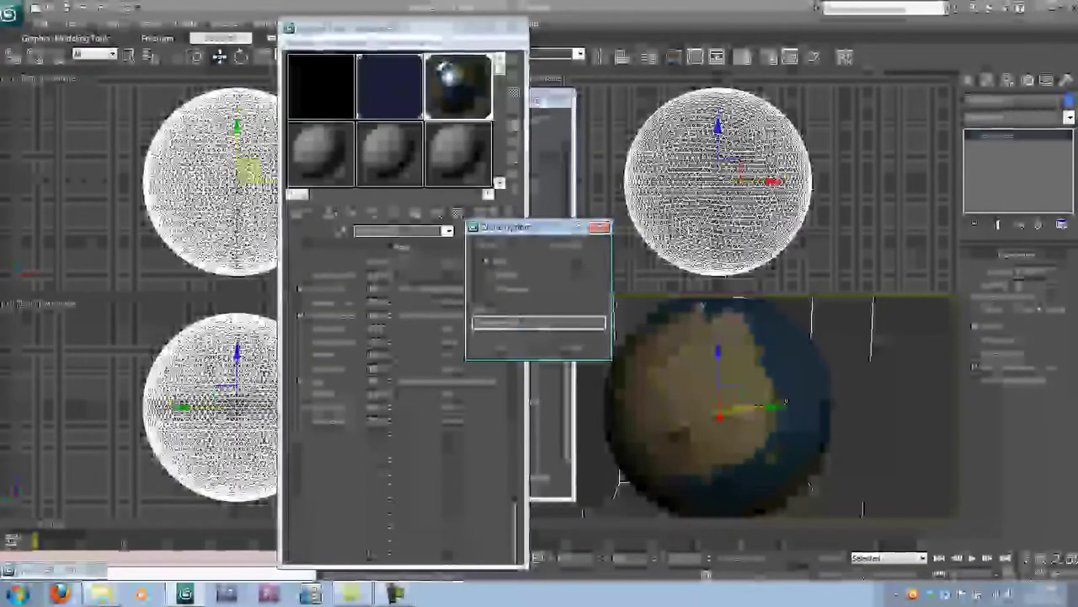
key(BackSpace)
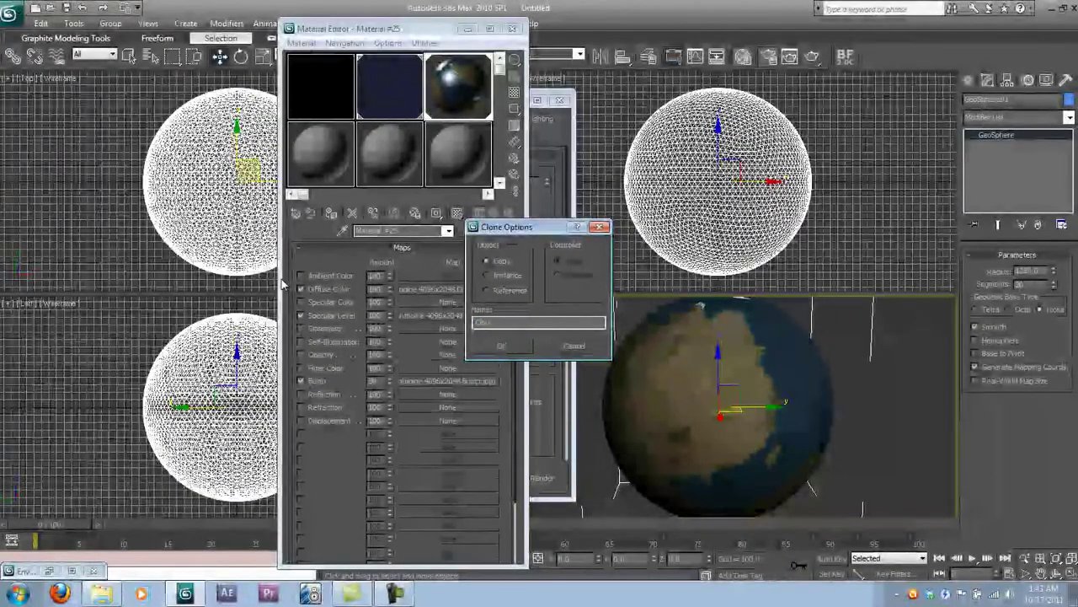
key(Return)
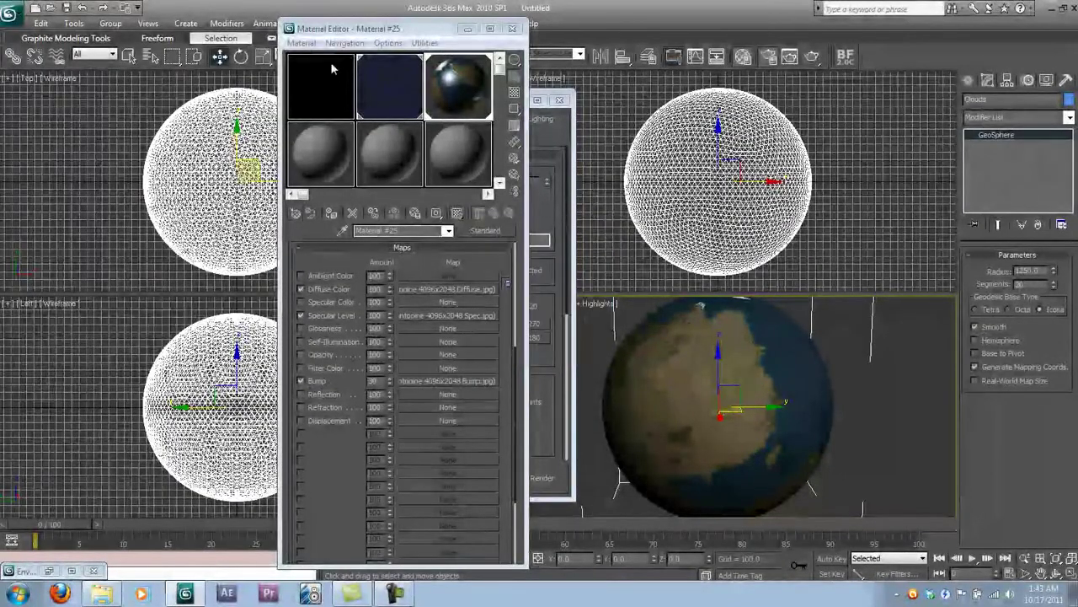
Minimize the Material Editor and uniformly scale the Clouds sphere to 101 percent.
click(264, 60)
click(468, 29)
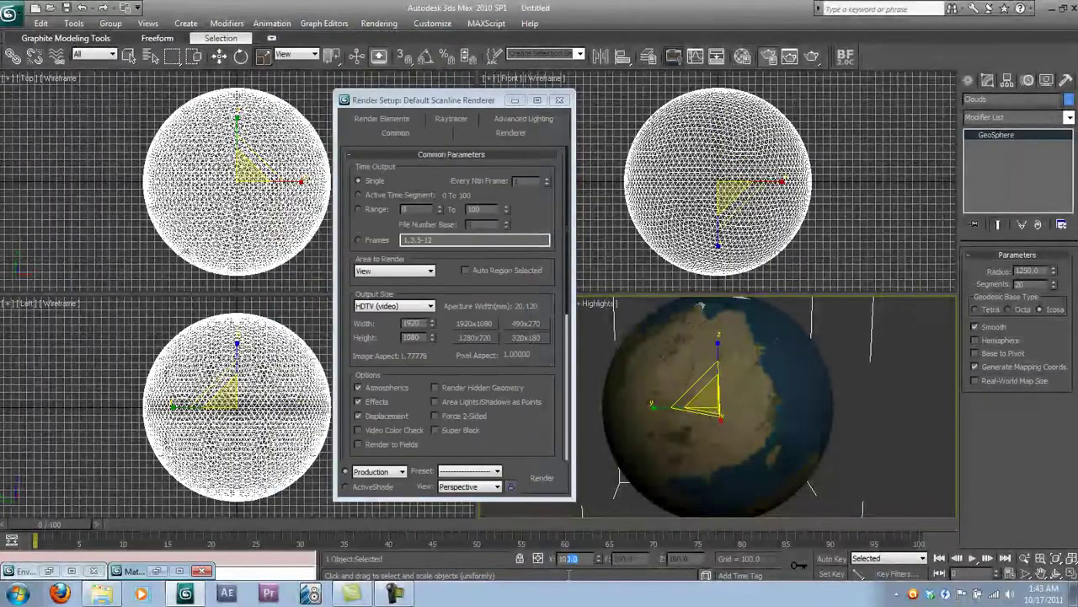
text(1)
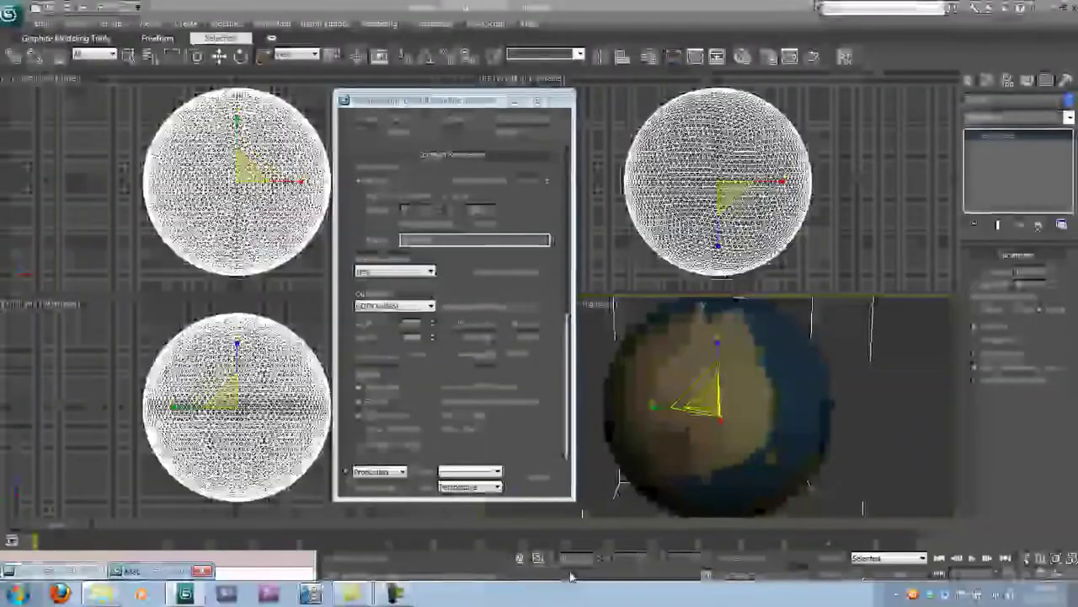
key(Return)
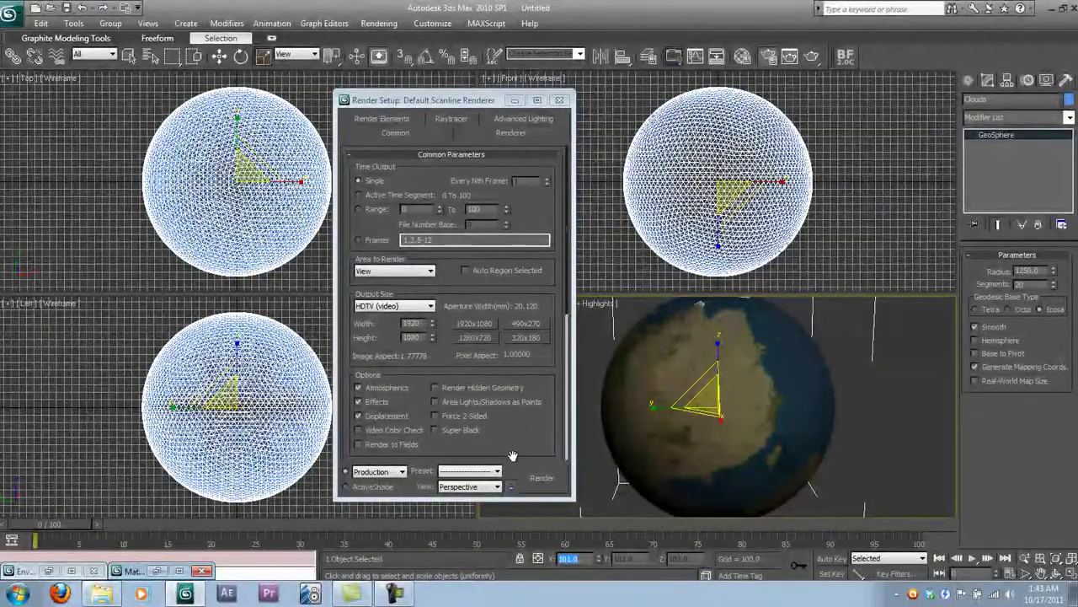
Restore the Material Editor and give the unused 07 - Default material a white diffuse color and a self-illumination of 10.
double_click(156, 571)
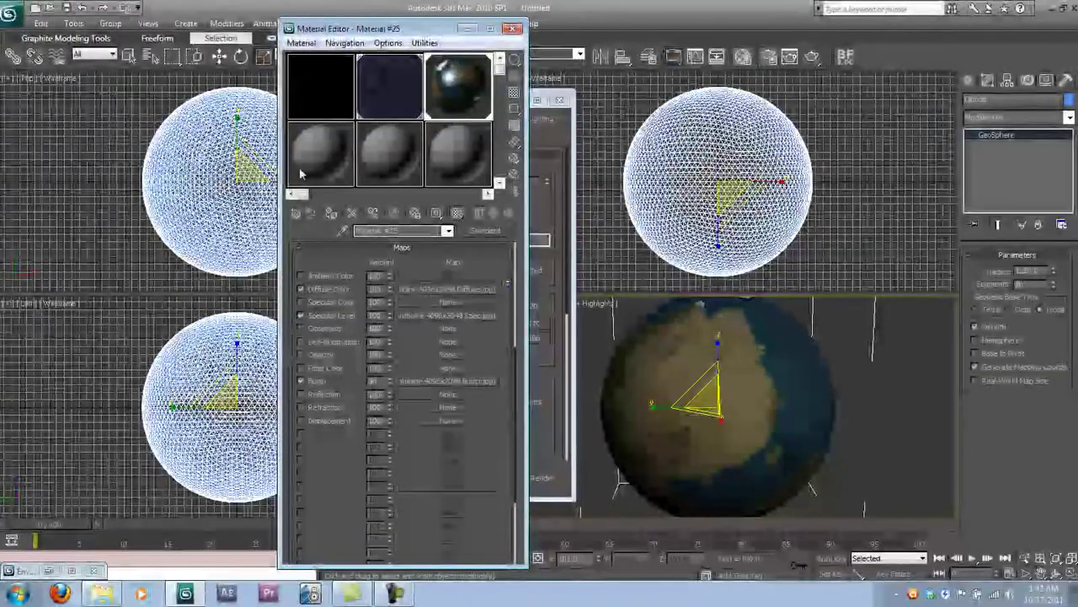
click(319, 151)
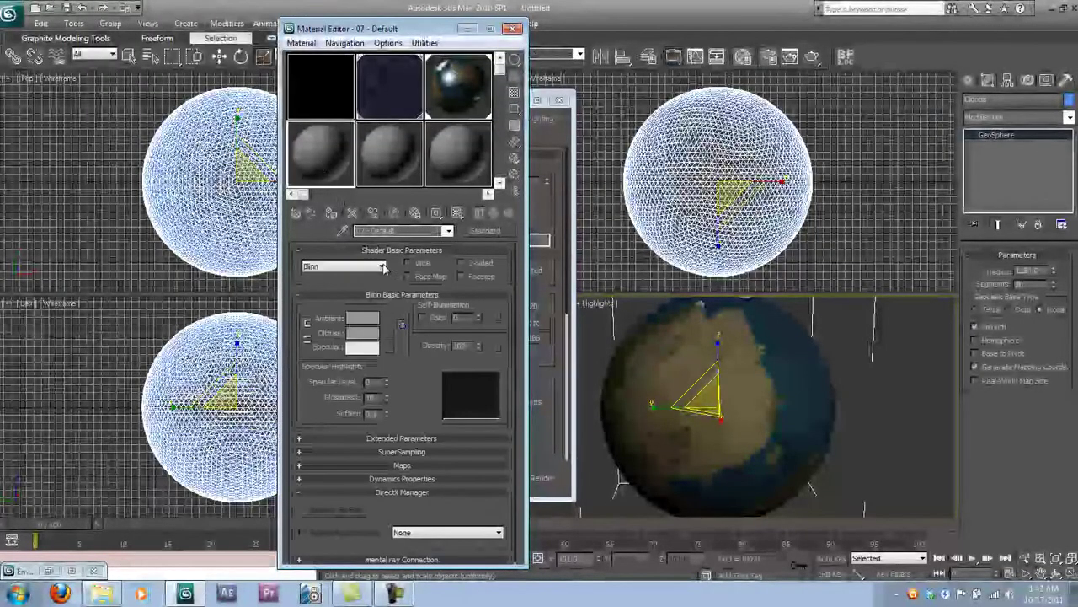
click(365, 337)
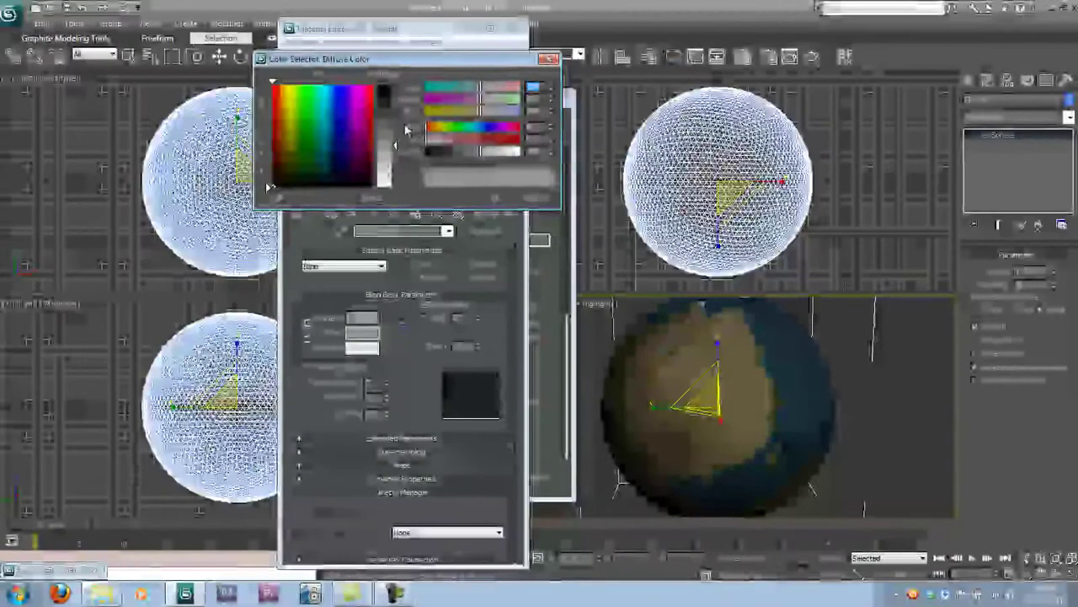
drag(395, 145, 395, 198)
click(494, 197)
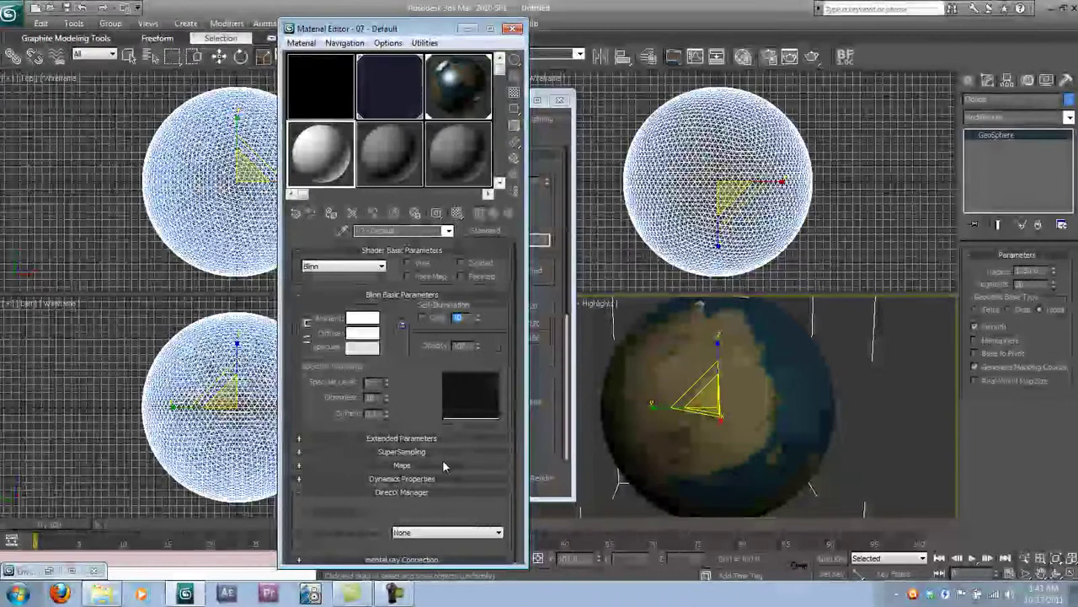
Assign Dantooine 4096x2048 Clouds.jpg from the texture folder as the 07 - Default material's Opacity map.
click(443, 461)
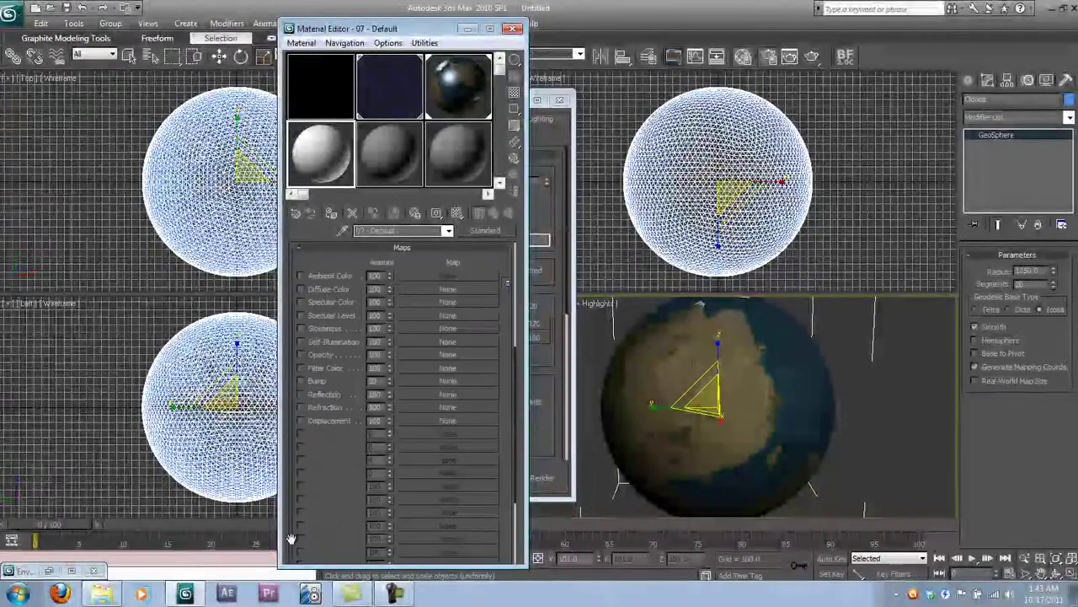
click(109, 595)
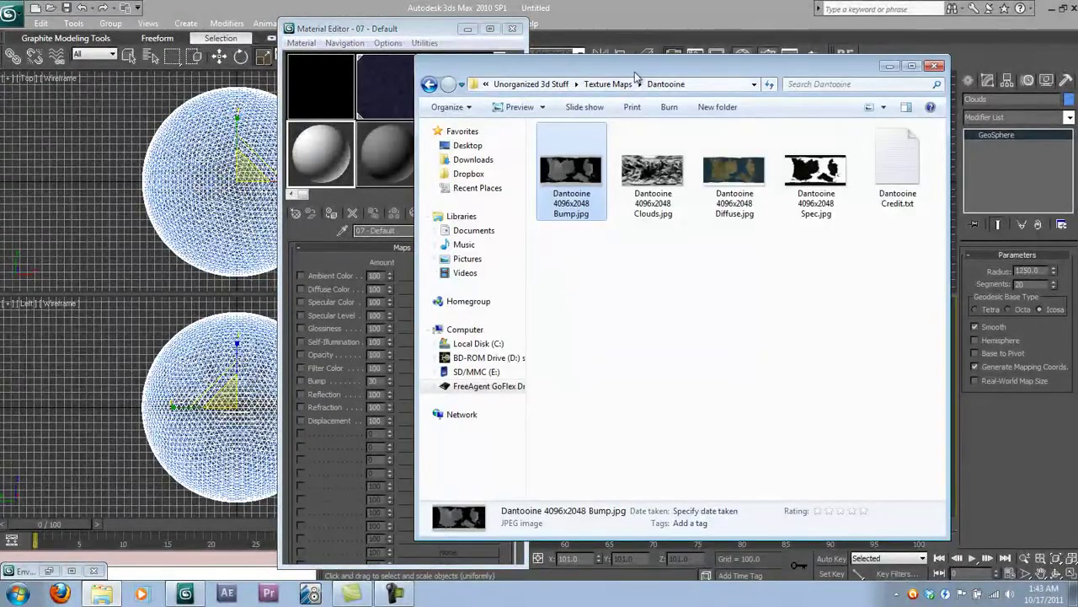
drag(668, 68, 855, 79)
click(836, 217)
drag(836, 218, 417, 350)
Apply the cloud material to the Clouds sphere, display its map in the viewport, and deselect the sphere.
click(334, 163)
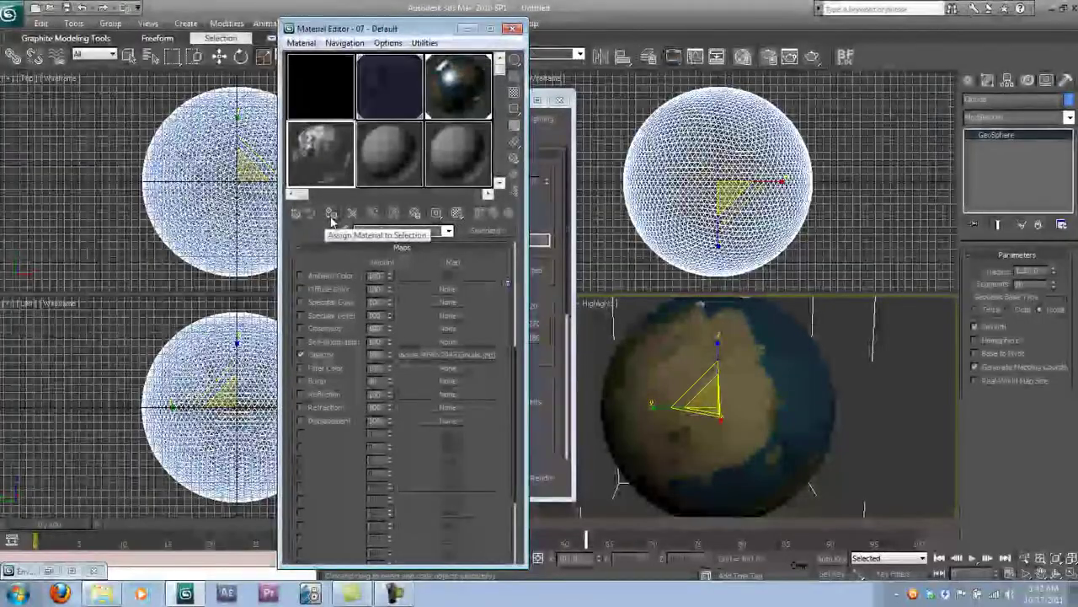
click(332, 214)
click(458, 215)
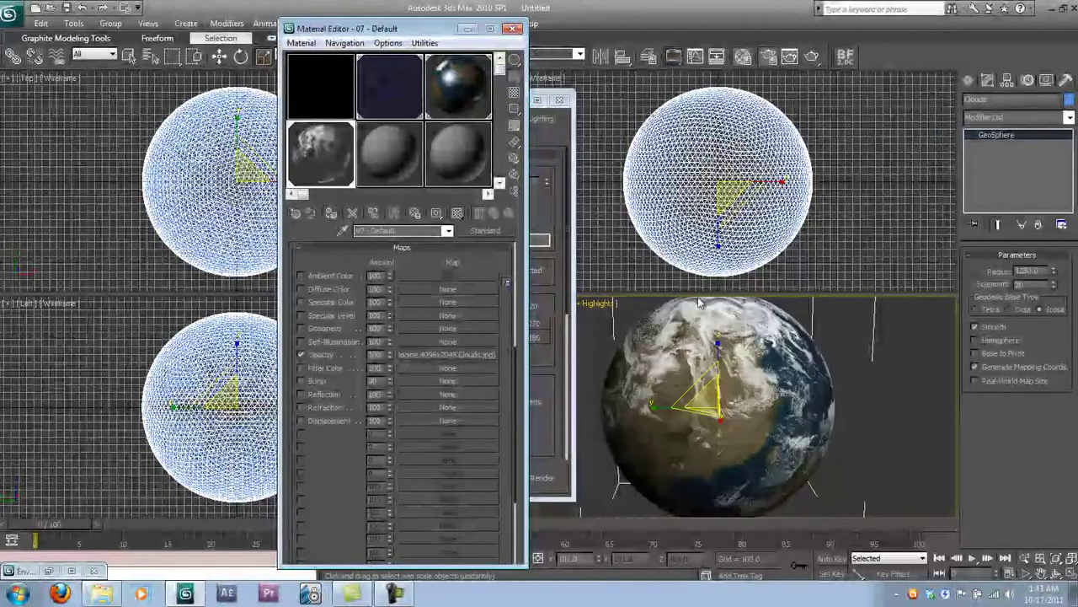
click(901, 391)
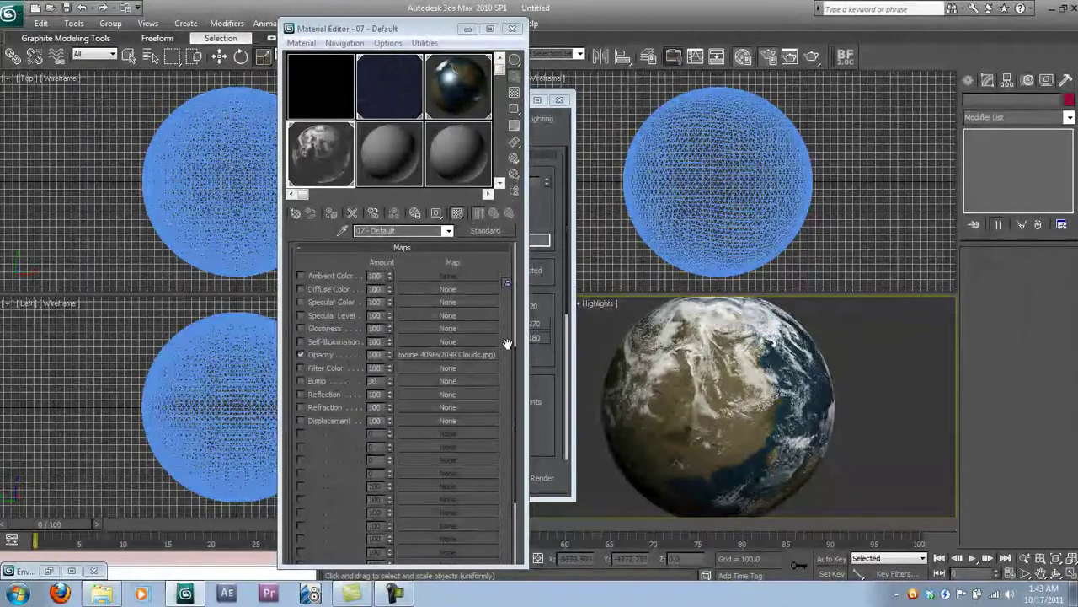
Copy the cloud material's Opacity map to its Bump map and set the bump amount to 5.
drag(449, 355, 407, 380)
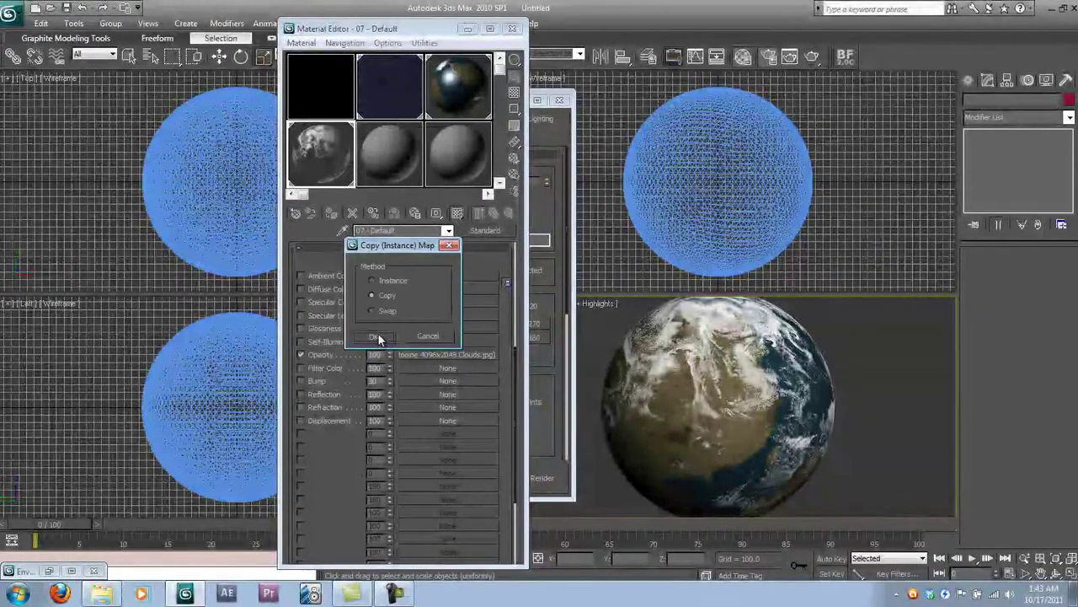
click(377, 337)
double_click(378, 381)
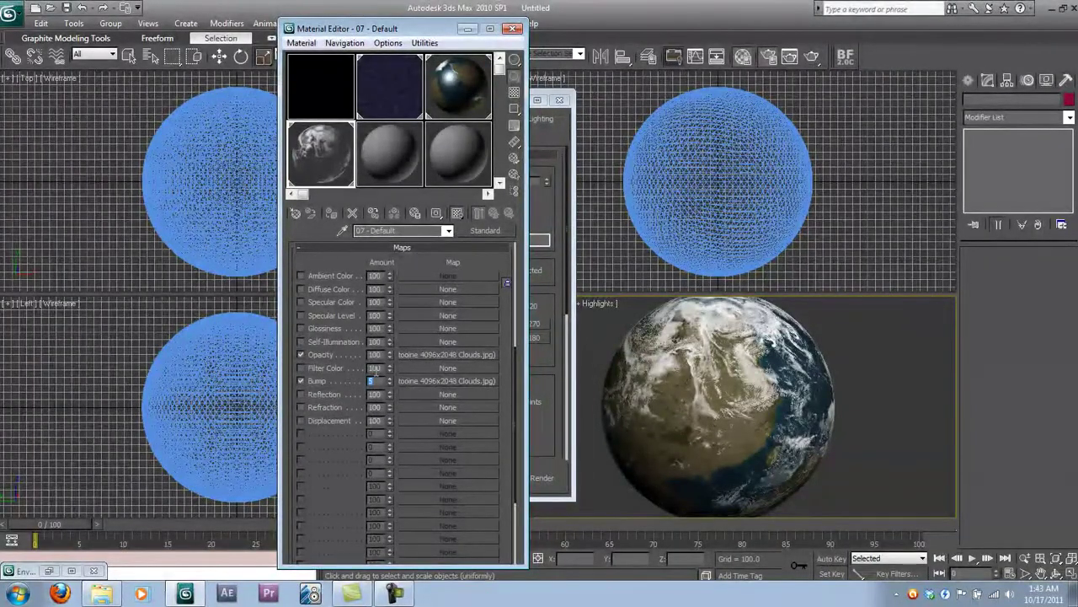
Clone the Clouds sphere as a copy named Atmos and scale it uniformly to 102.5 percent.
click(773, 316)
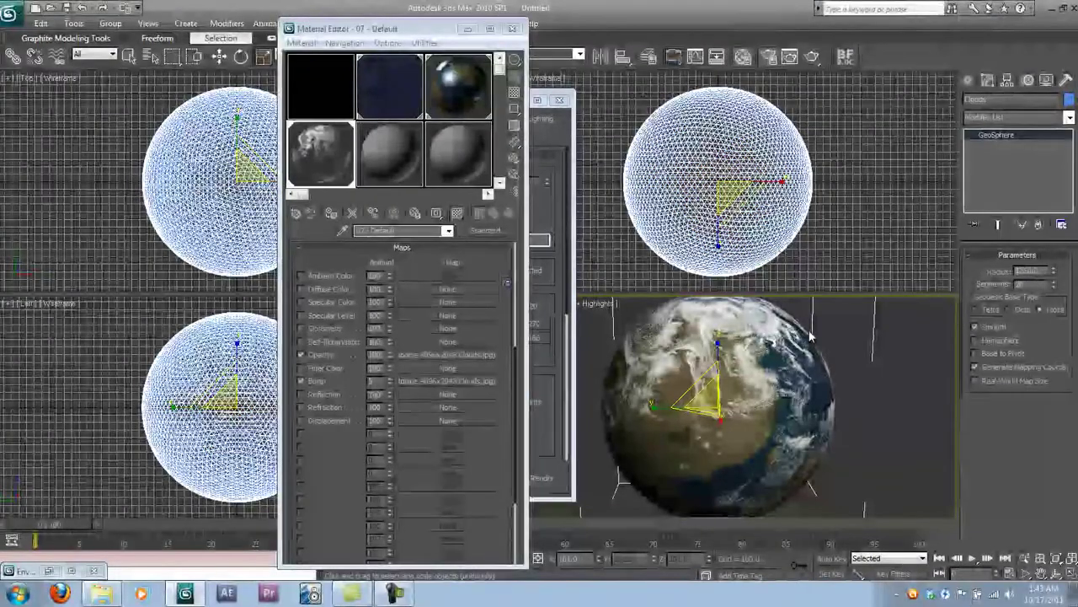
right_click(807, 334)
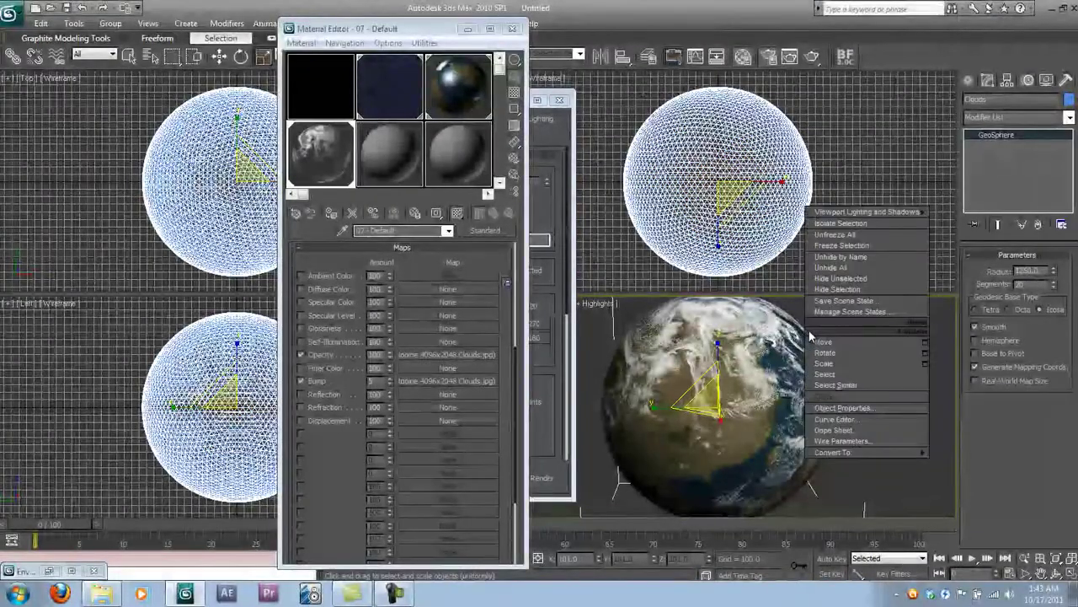
click(847, 397)
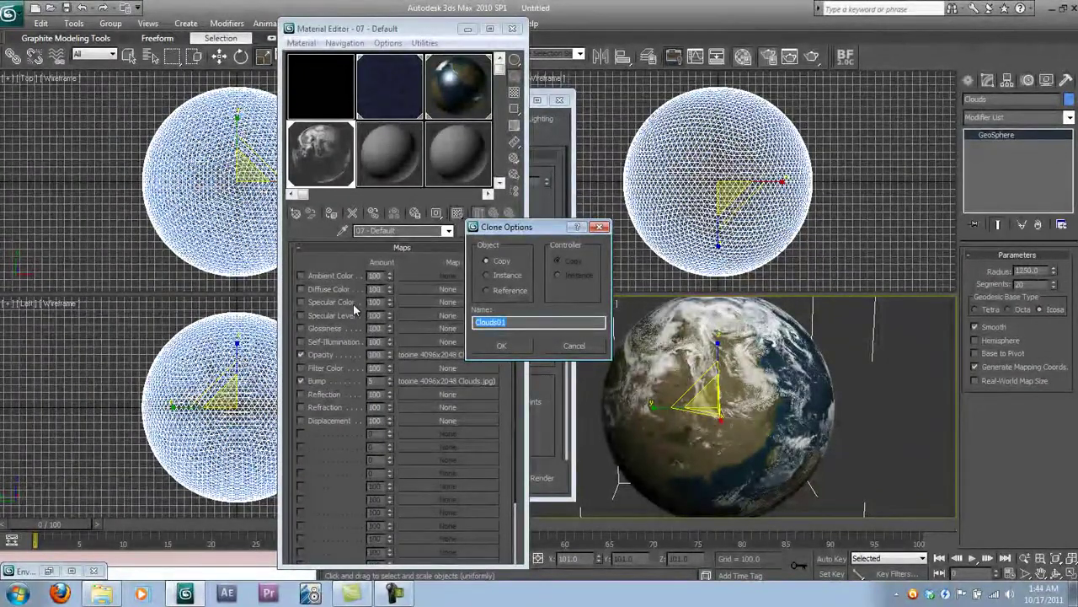
text(Aty)
key(BackSpace)
text(mos)
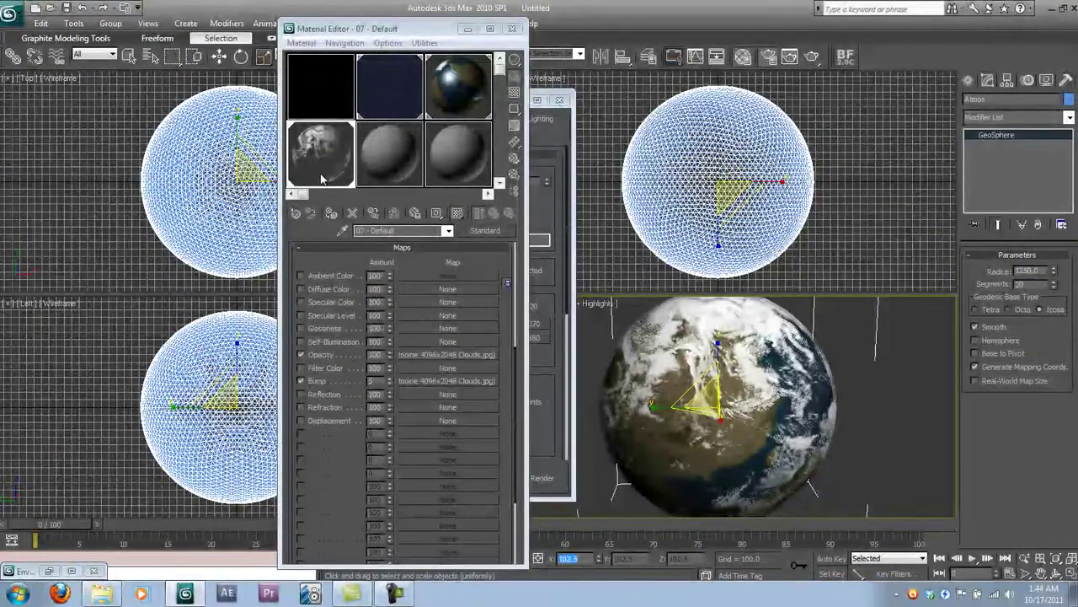
Give the unused 08 - Default material a light violet-blue diffuse color and assign a Falloff map to its Diffuse Color.
click(390, 153)
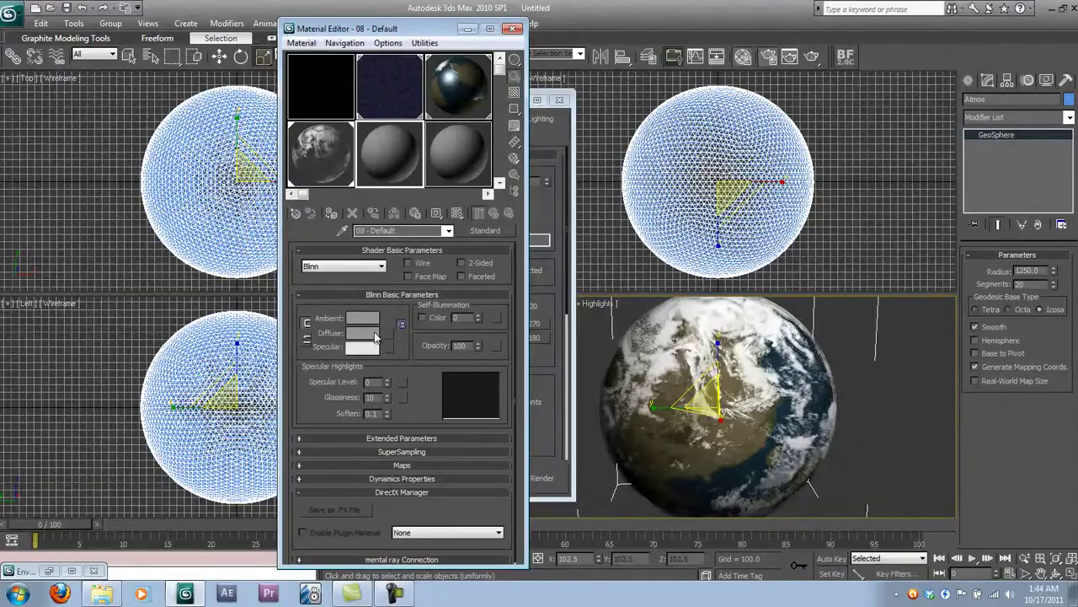
click(377, 337)
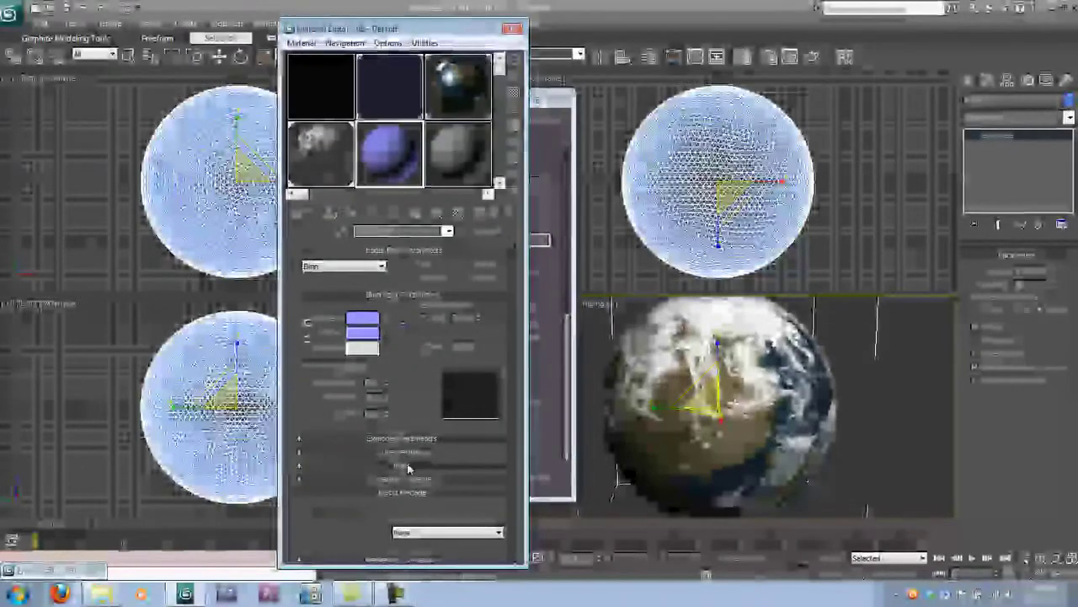
click(405, 464)
click(413, 286)
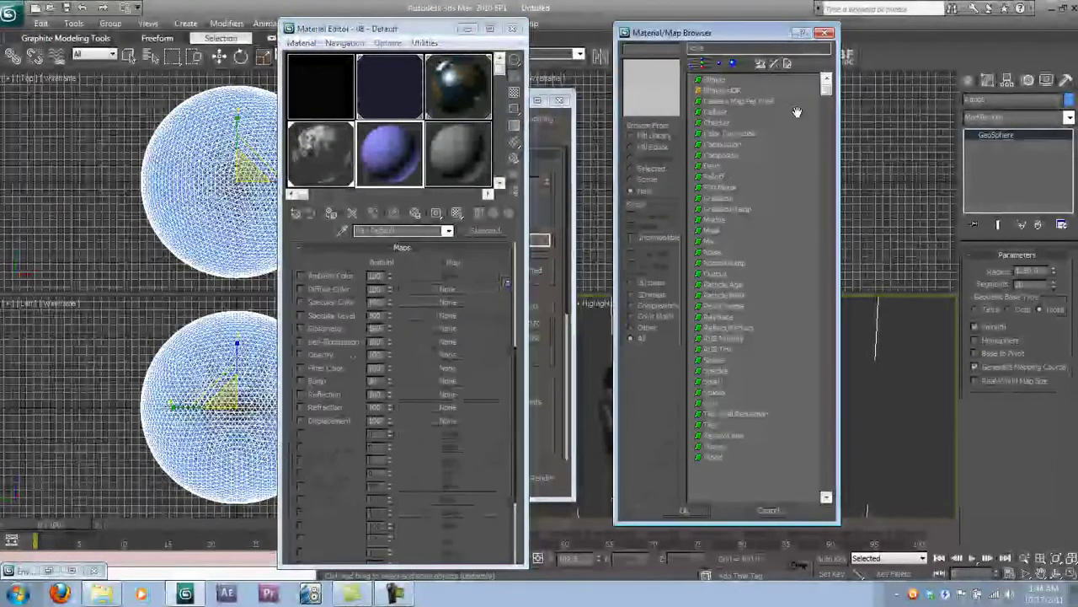
double_click(710, 178)
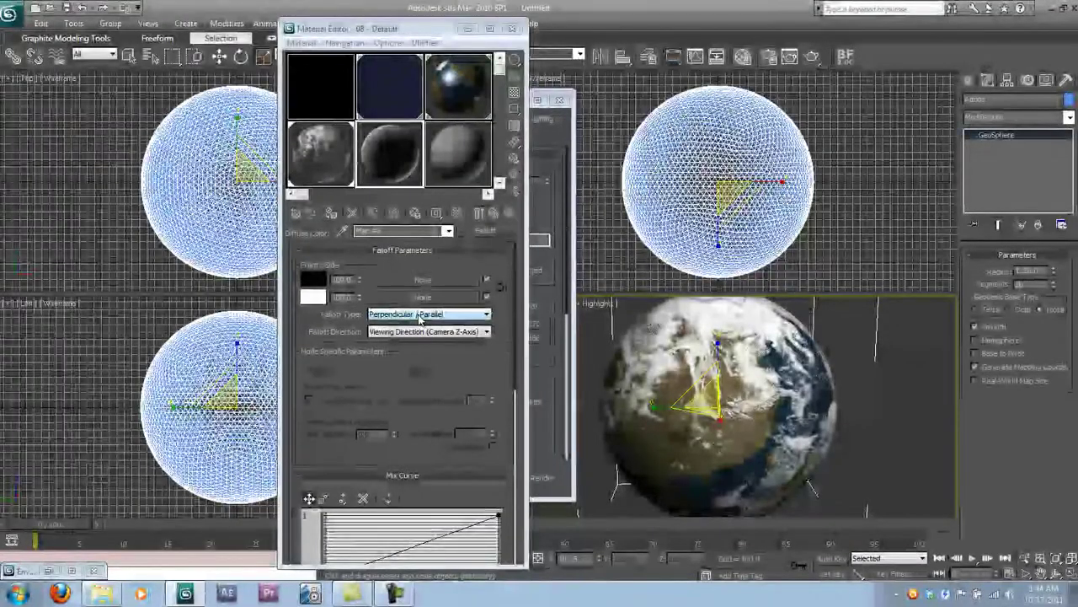
Add a point to the Falloff map's mix curve and move it to value 1 at about two thirds of the curve's width.
scroll(446, 288, down, 3)
scroll(396, 318, down, 1)
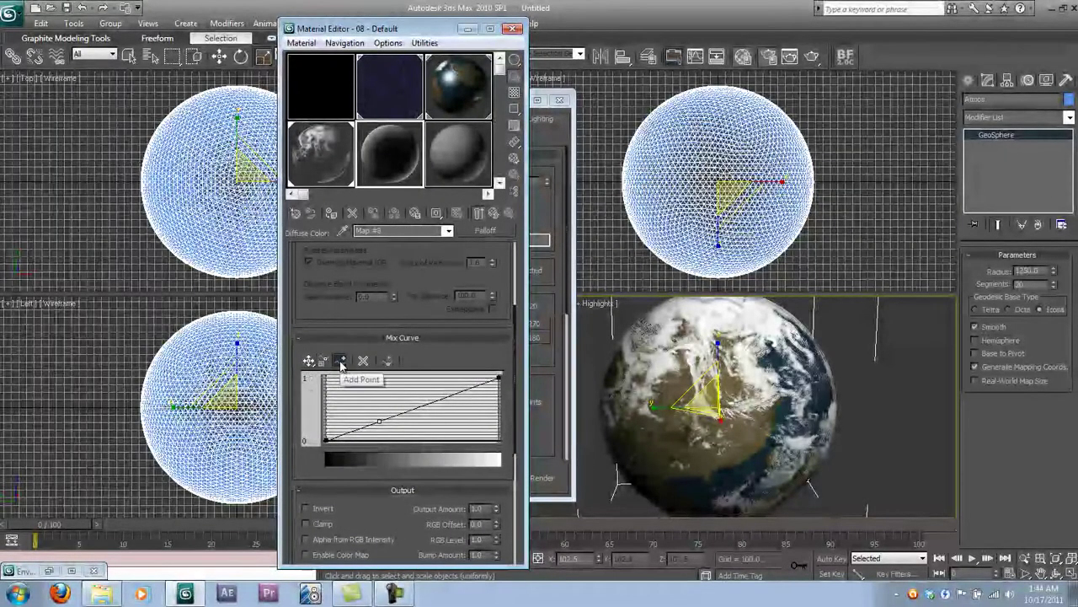
click(340, 361)
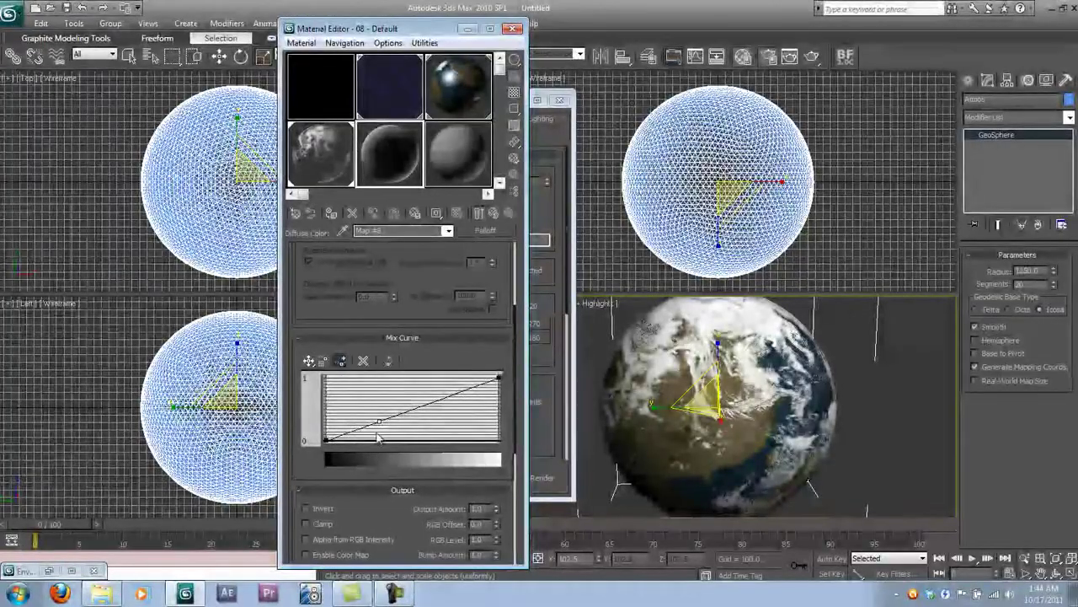
click(308, 361)
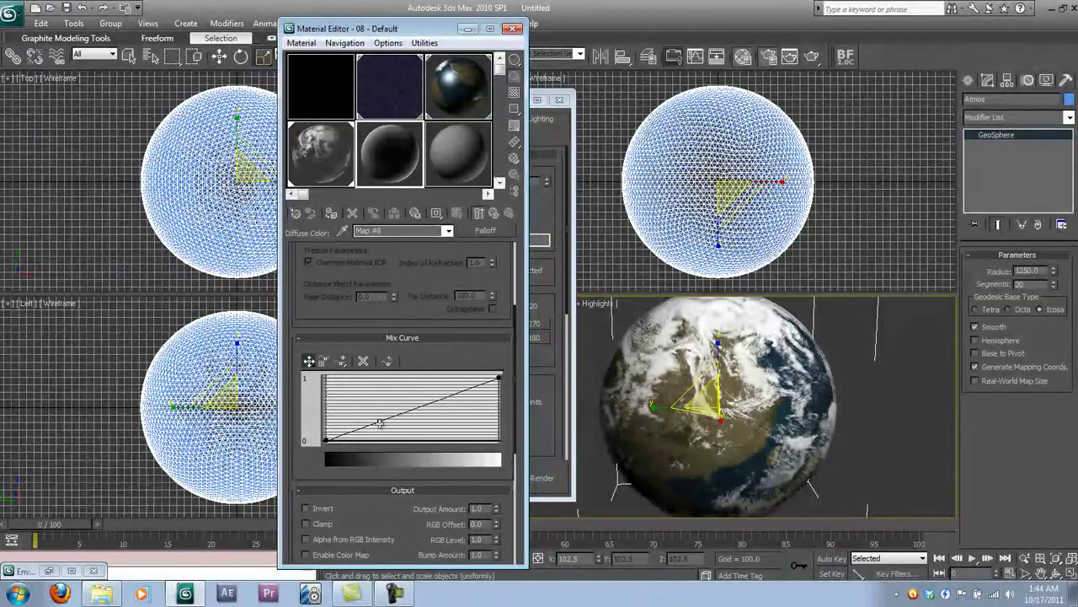
drag(380, 426, 440, 376)
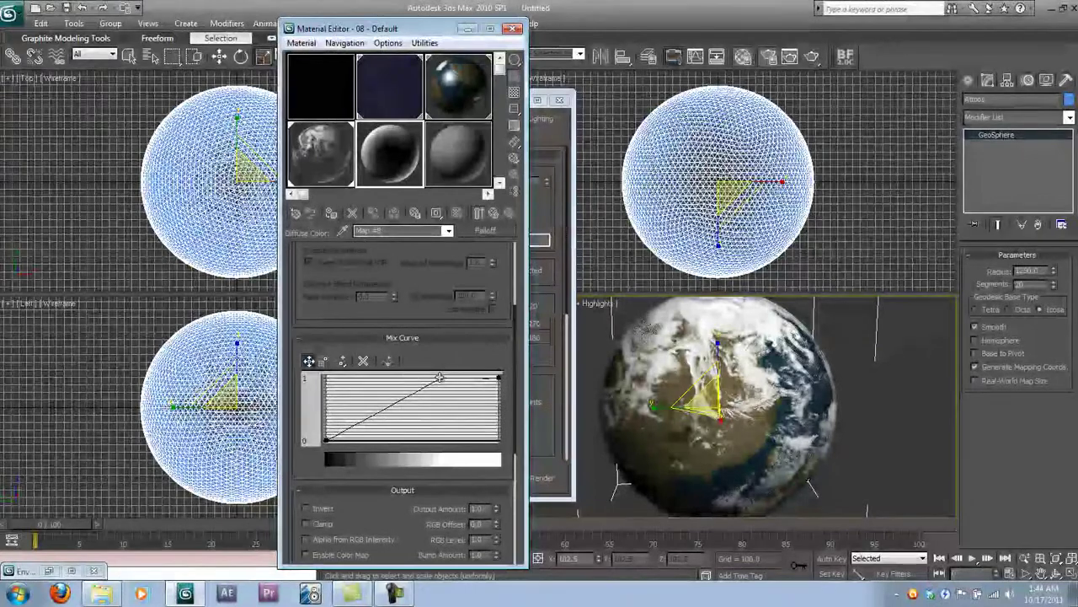
Make the added mix curve point Bezier-Smooth and the start point Bezier-Corner, pulling the start point's handle down to form an S-shaped curve.
right_click(440, 377)
click(468, 401)
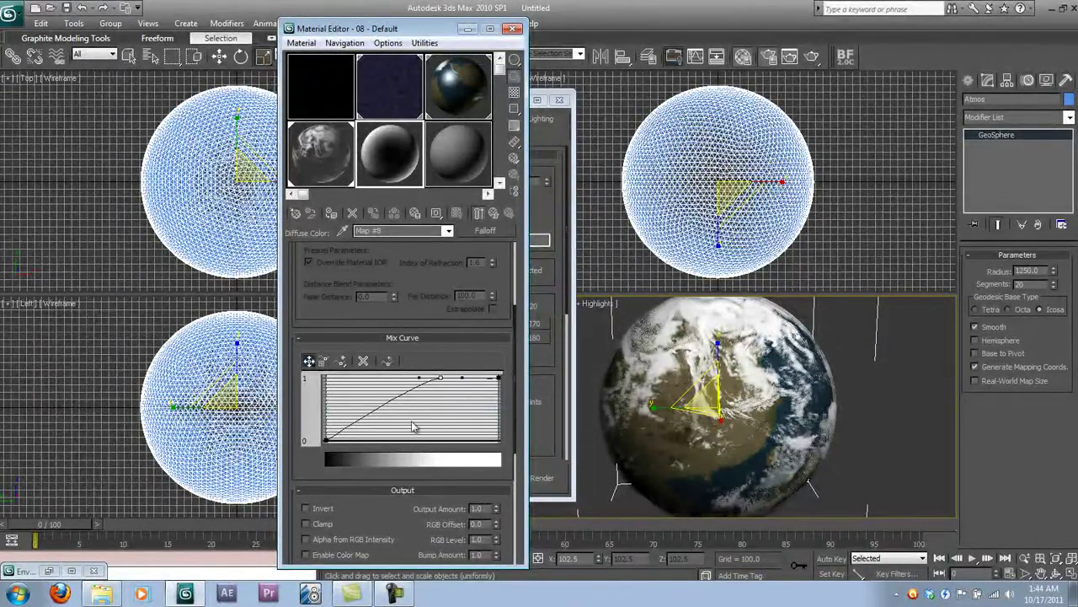
right_click(326, 439)
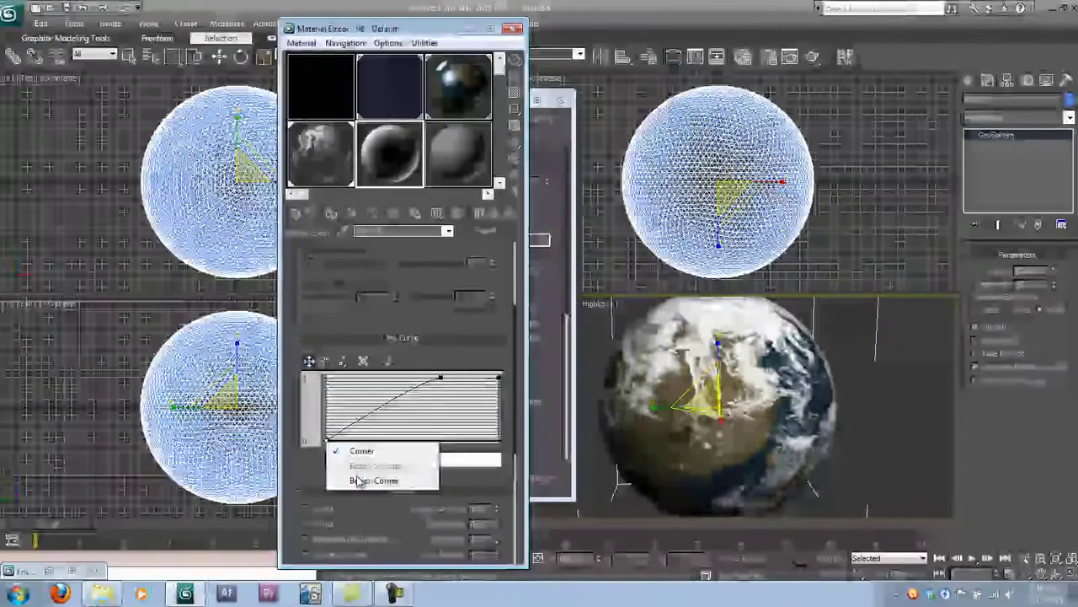
click(356, 477)
drag(353, 426, 361, 441)
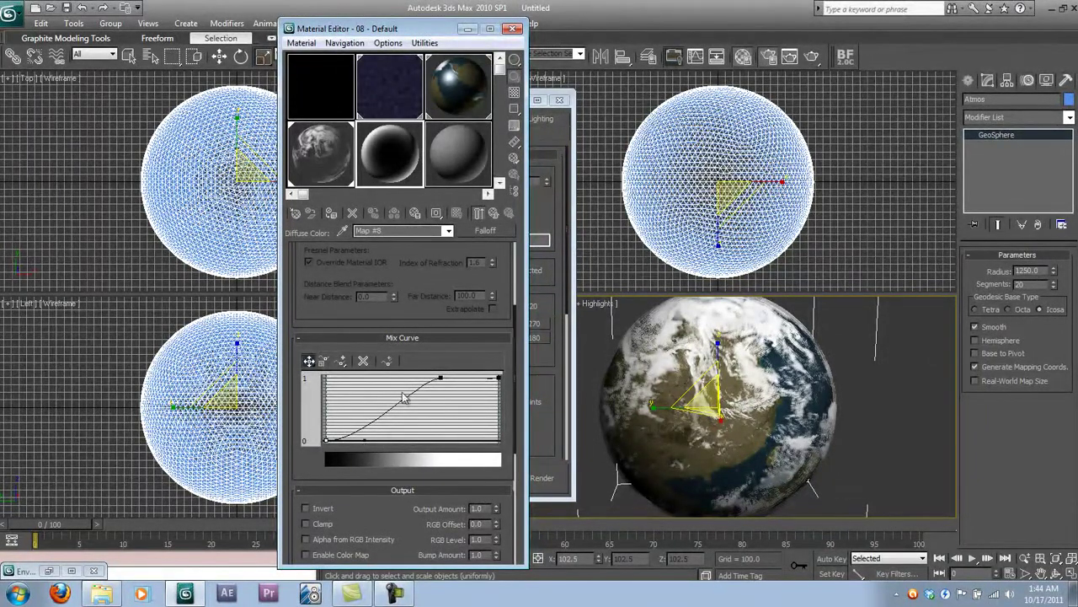
Copy the material's violet-blue diffuse color into the side color of the diffuse Falloff map and return to the material level.
scroll(397, 313, up, 5)
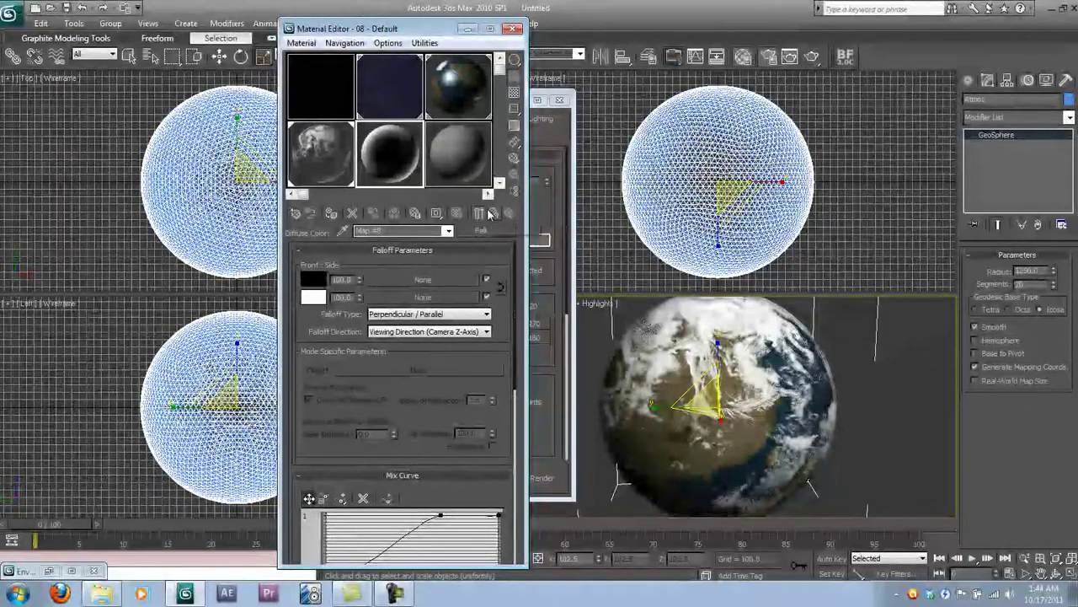
click(494, 213)
drag(416, 262, 426, 447)
right_click(377, 307)
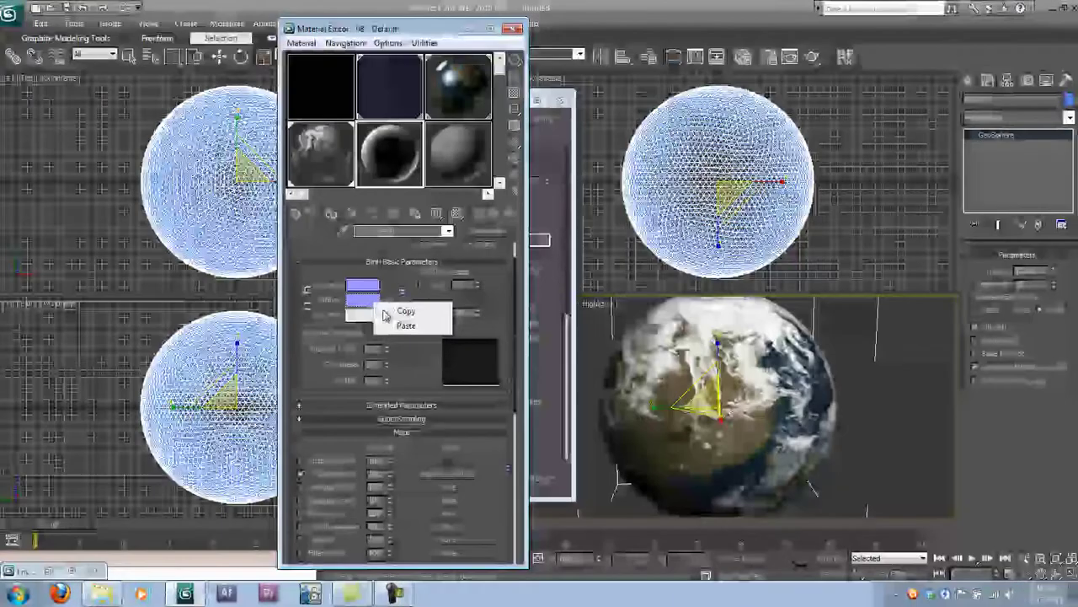
click(388, 300)
right_click(315, 298)
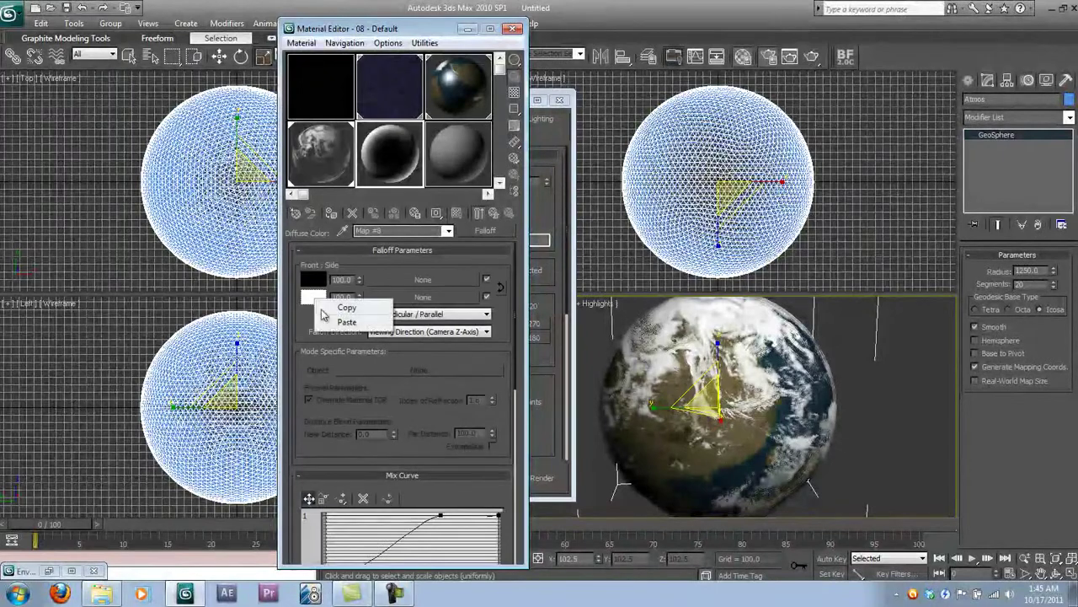
click(341, 320)
click(494, 213)
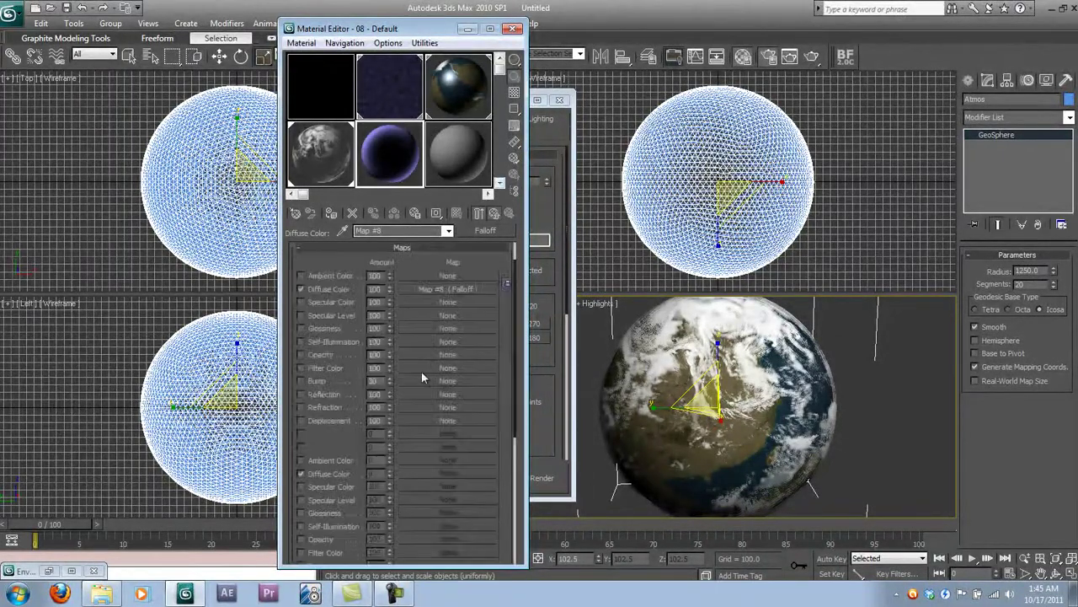
Assign a Falloff map to the 08 - Default material's Opacity.
scroll(421, 372, up, 2)
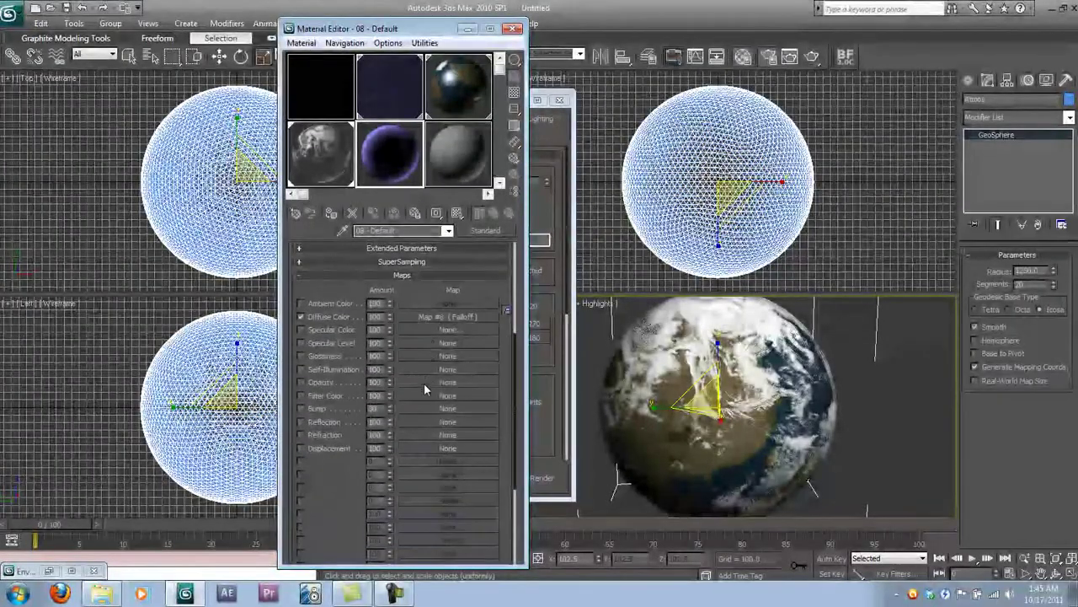
click(424, 383)
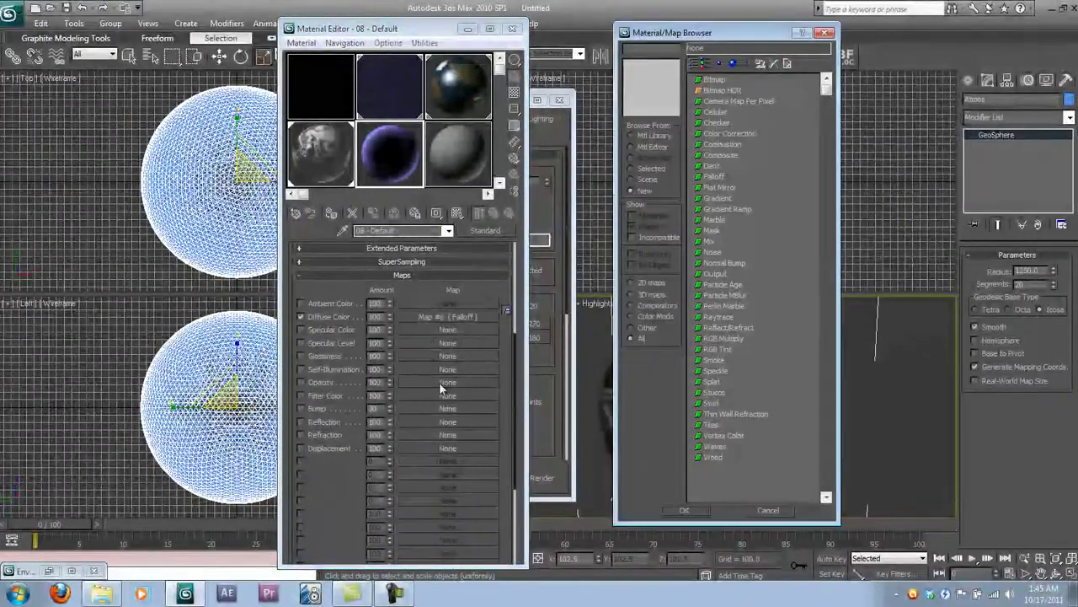
double_click(713, 177)
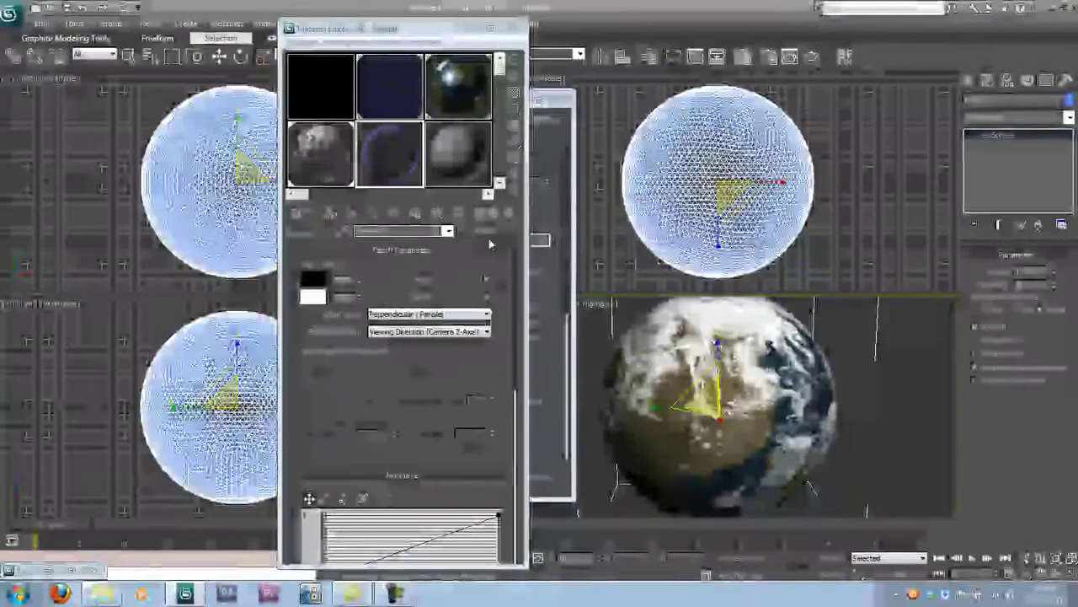
Try the Fresnel falloff type on the opacity Falloff map and restore Perpendicular / Parallel.
click(470, 313)
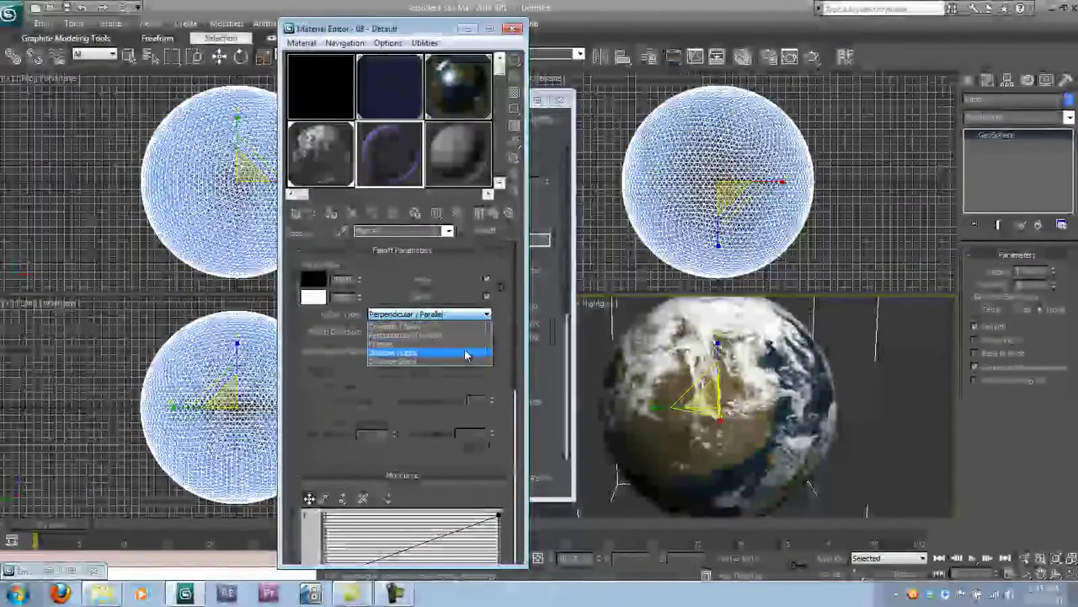
click(462, 343)
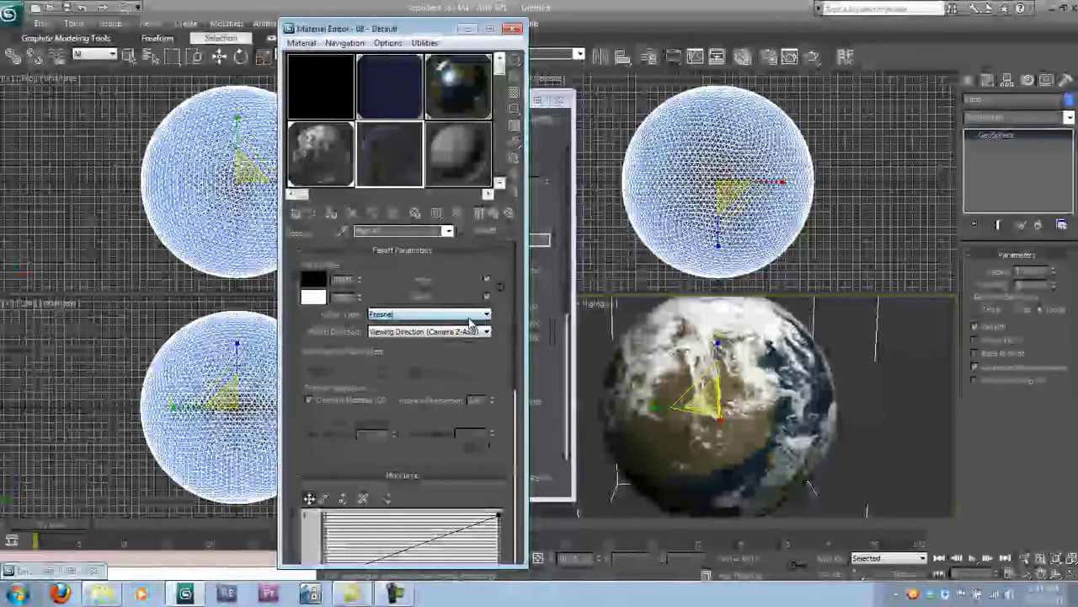
click(470, 317)
click(459, 333)
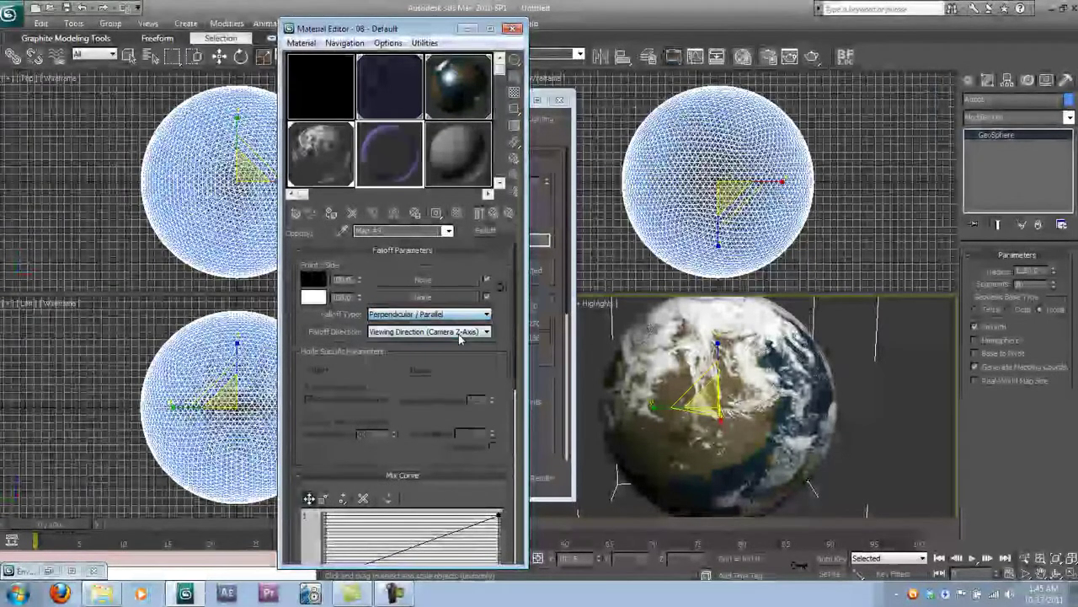
Copy the Opacity Falloff map to the material's Self-Illumination map as an independent copy.
click(495, 215)
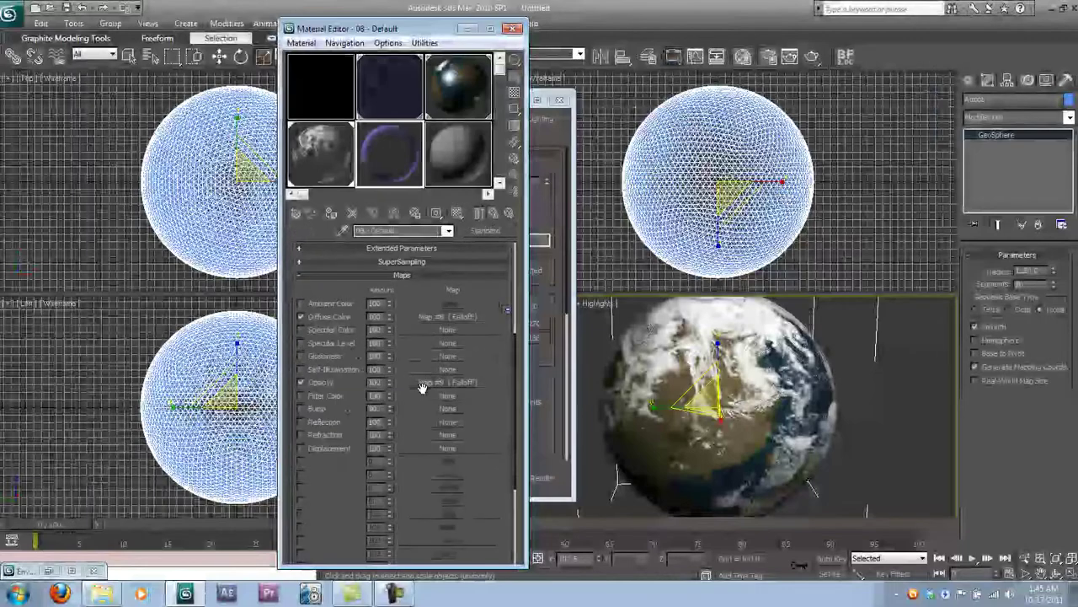
drag(422, 369, 424, 369)
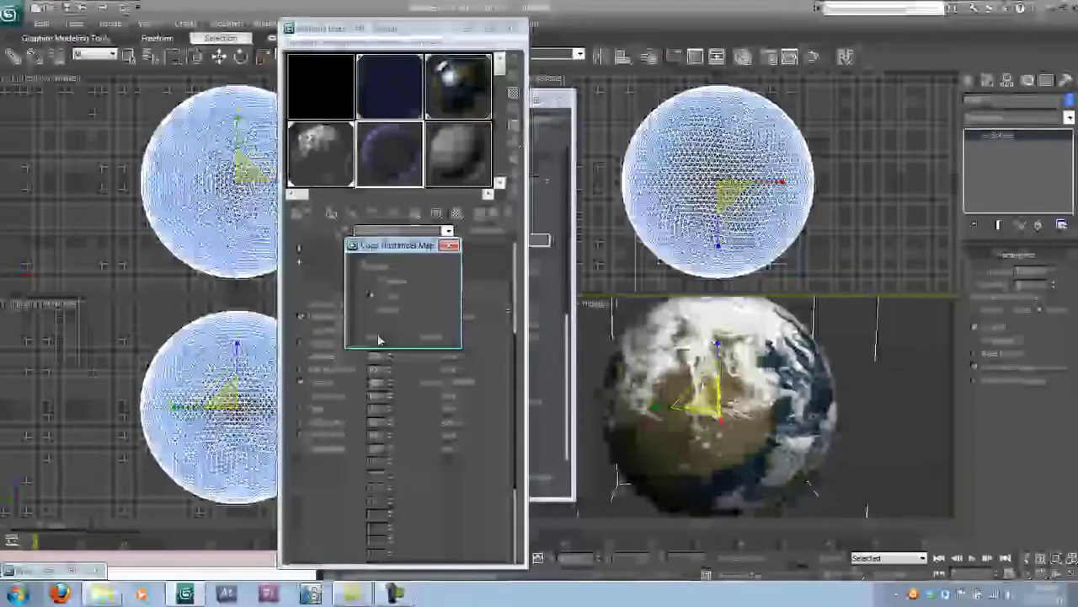
click(379, 335)
scroll(377, 286, up, 2)
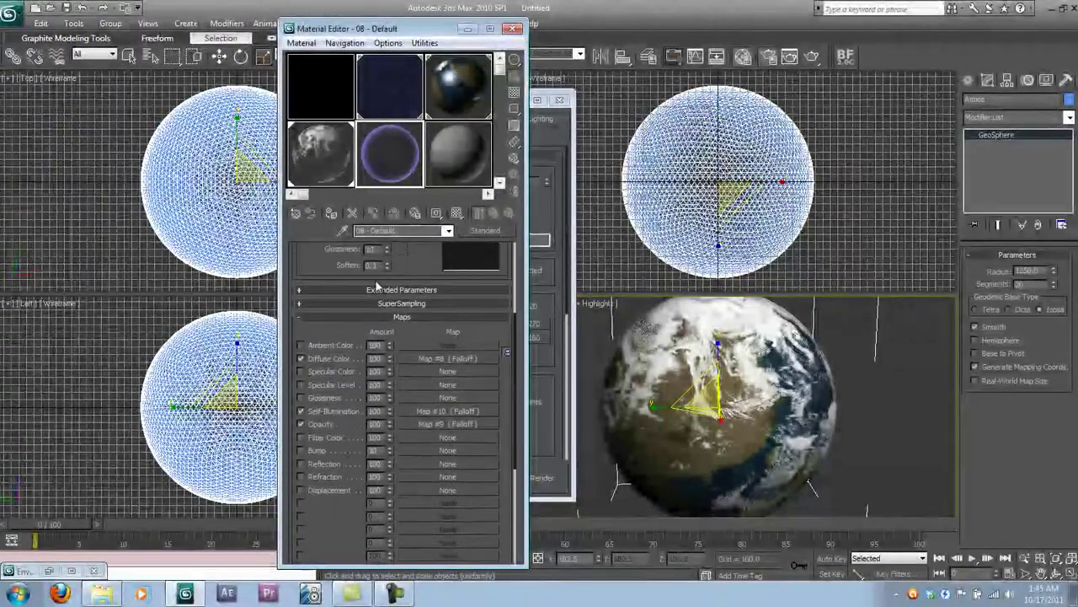
Assign the 08 - Default material to the Atmos sphere and display its map in the viewport.
click(331, 214)
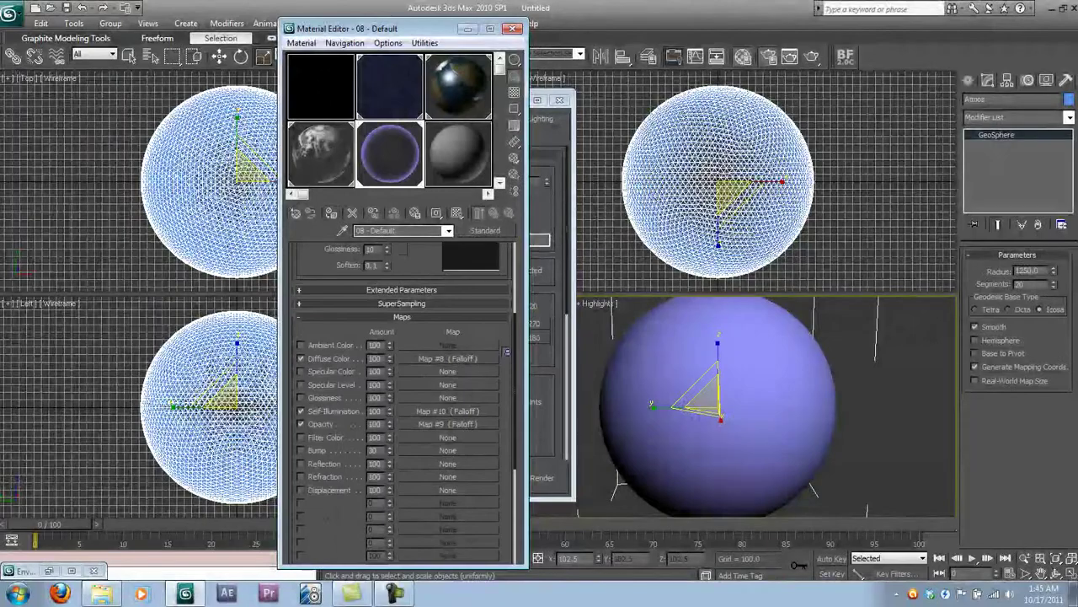
click(460, 213)
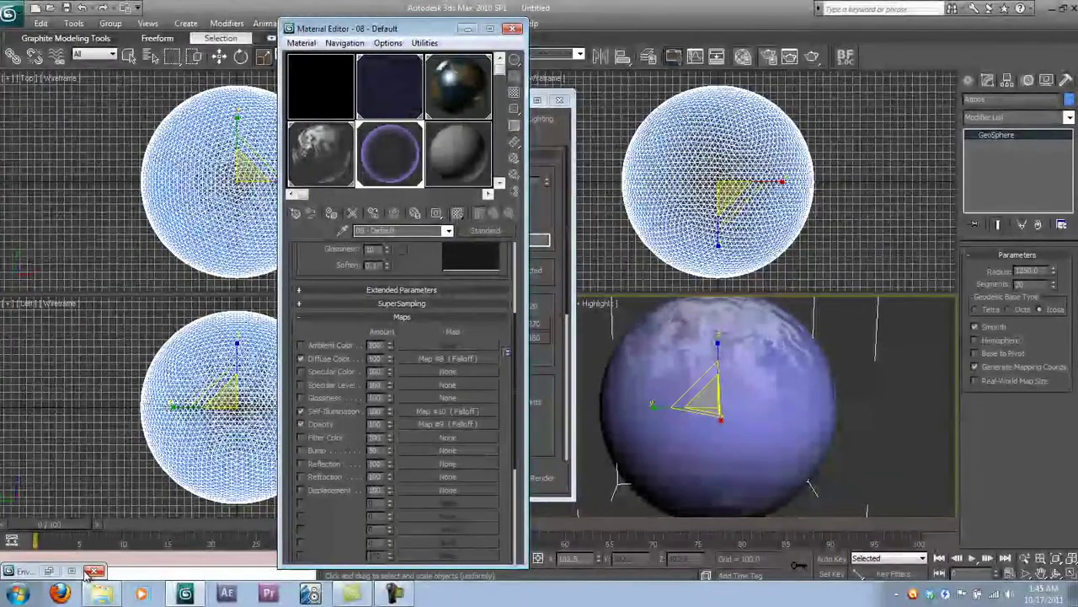
Render the Perspective view, examine the planet's glowing atmosphere edge at full size, and close the render.
click(547, 208)
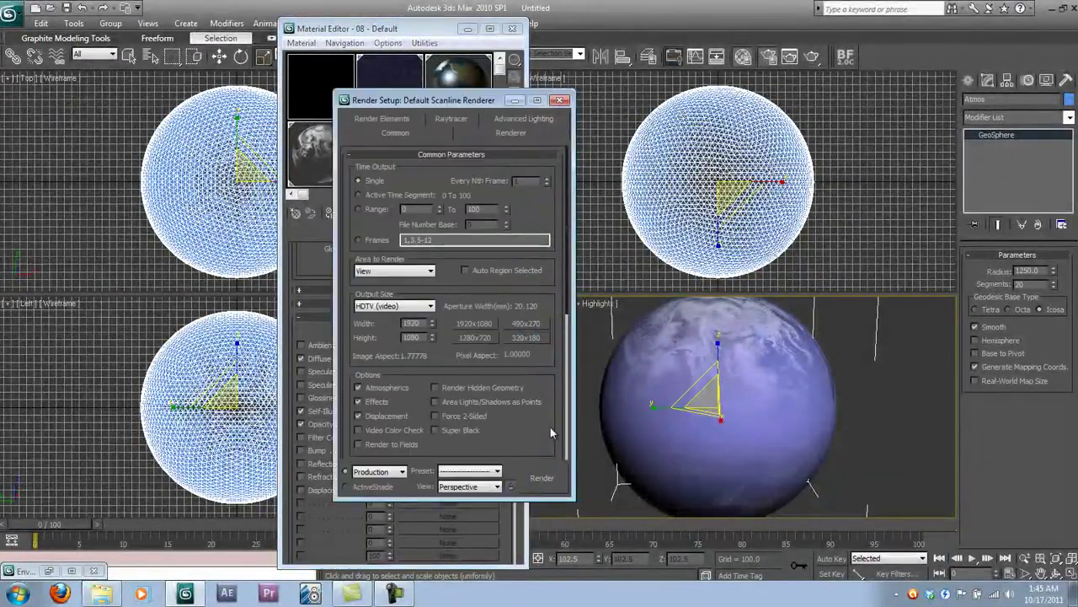
click(542, 477)
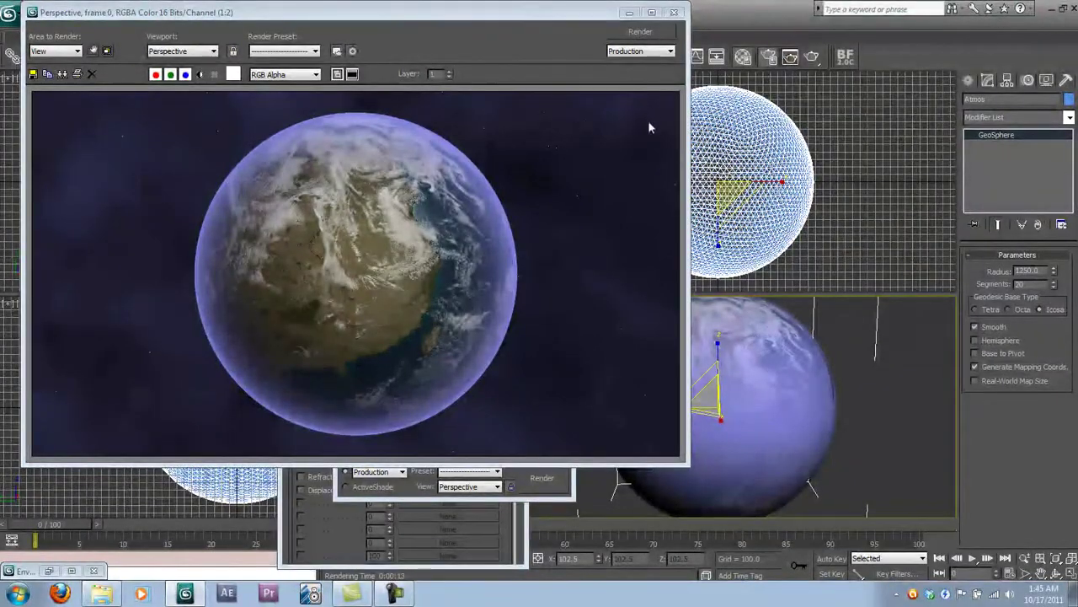
click(651, 12)
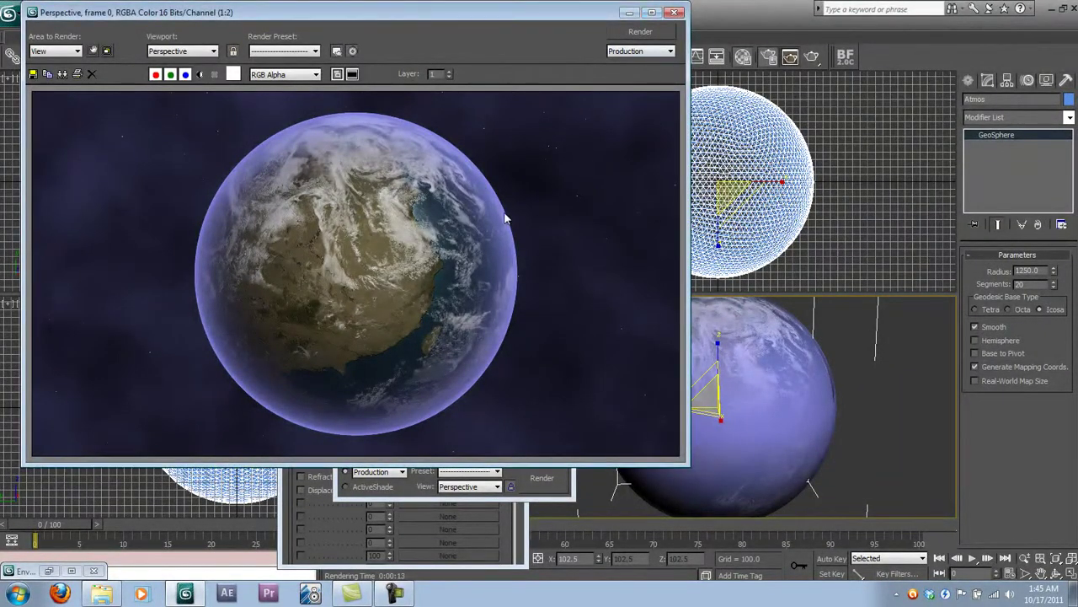
scroll(462, 281, up, 2)
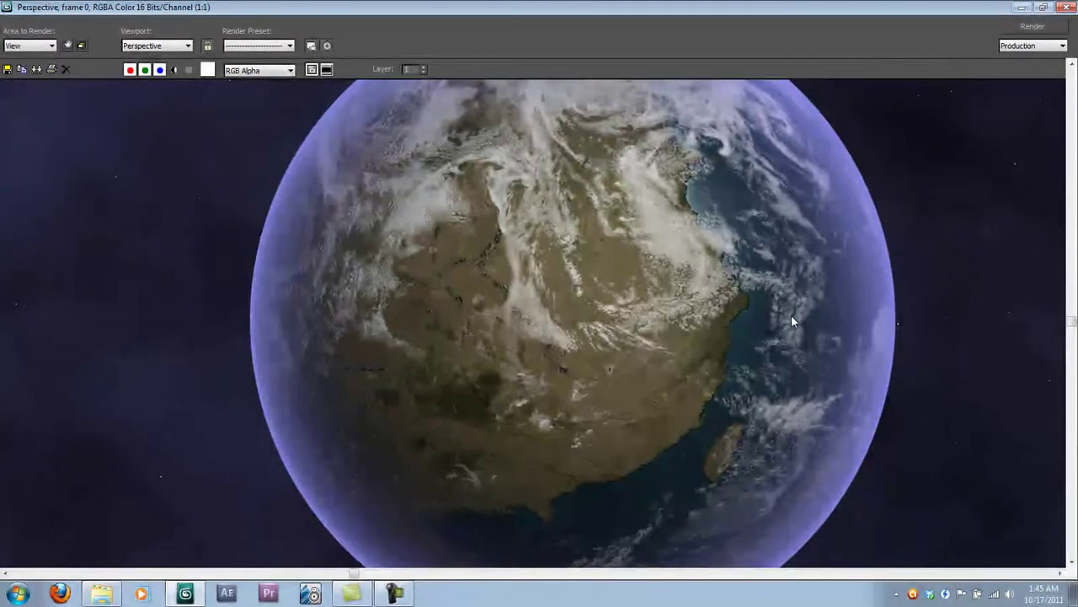
middle_drag(791, 314, 672, 344)
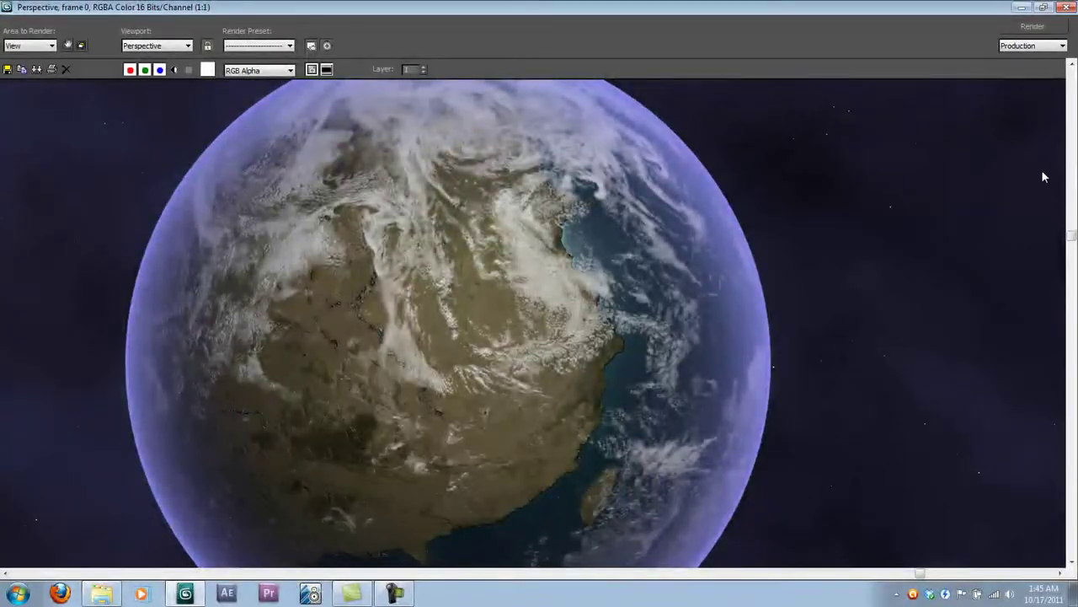
click(1068, 7)
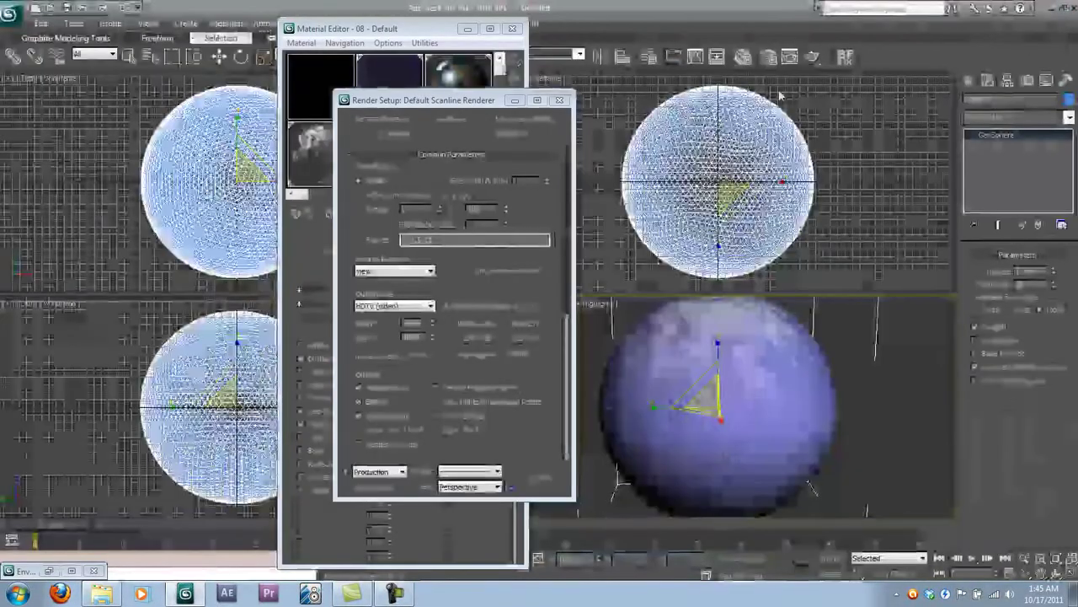
Place a standard Skylight beside the planet in the Top view.
click(468, 29)
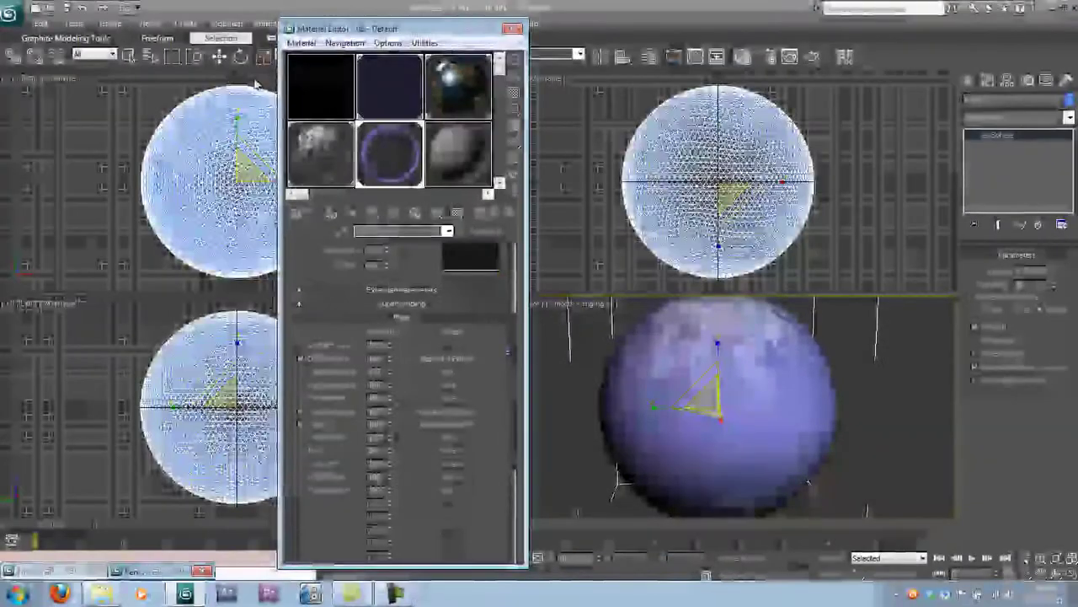
click(219, 57)
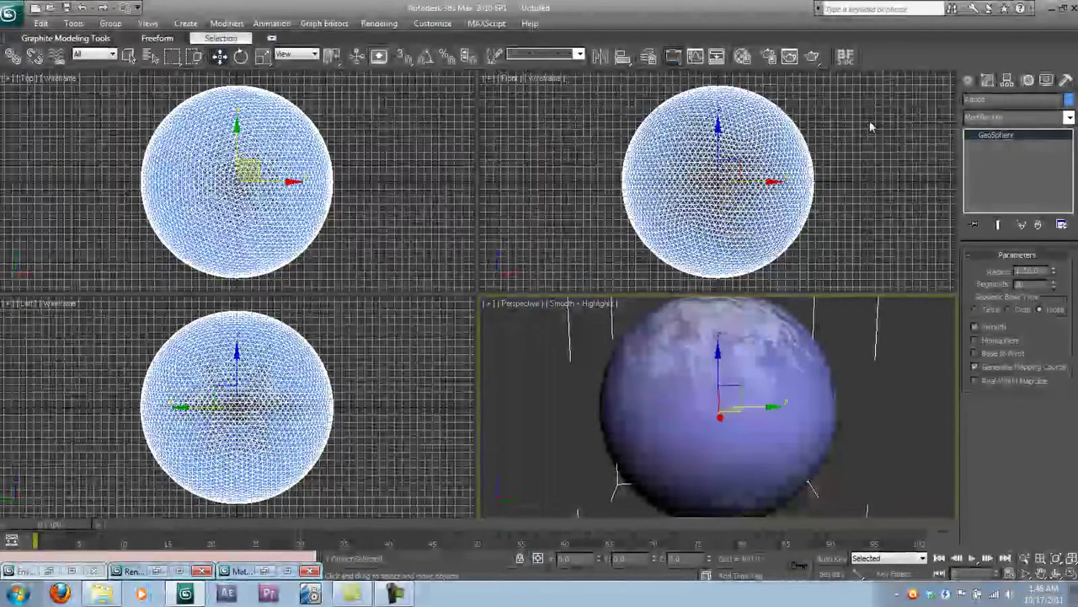
click(968, 80)
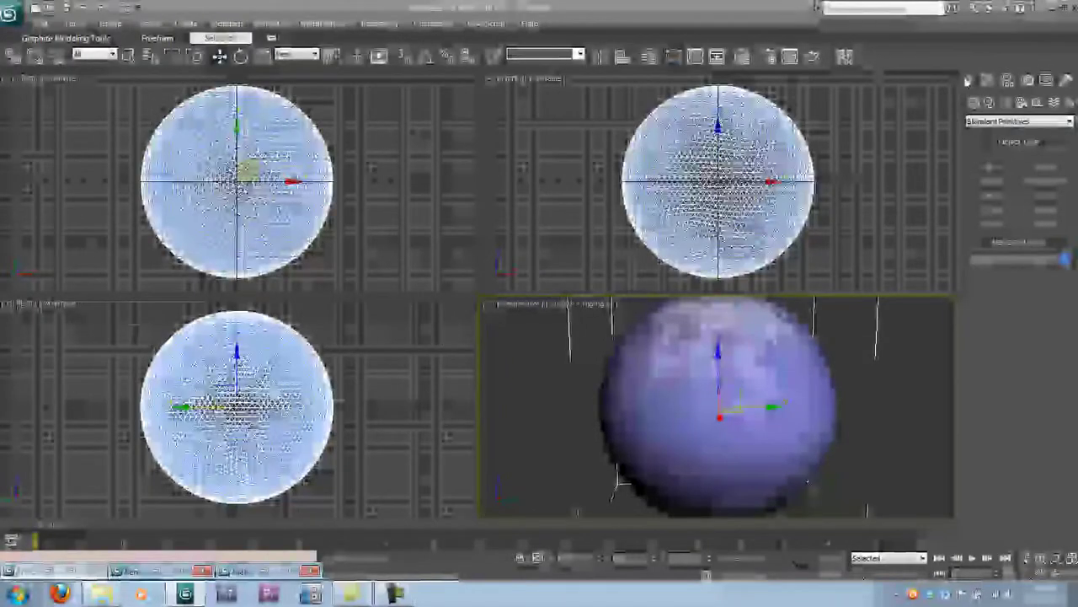
click(1013, 100)
click(1027, 123)
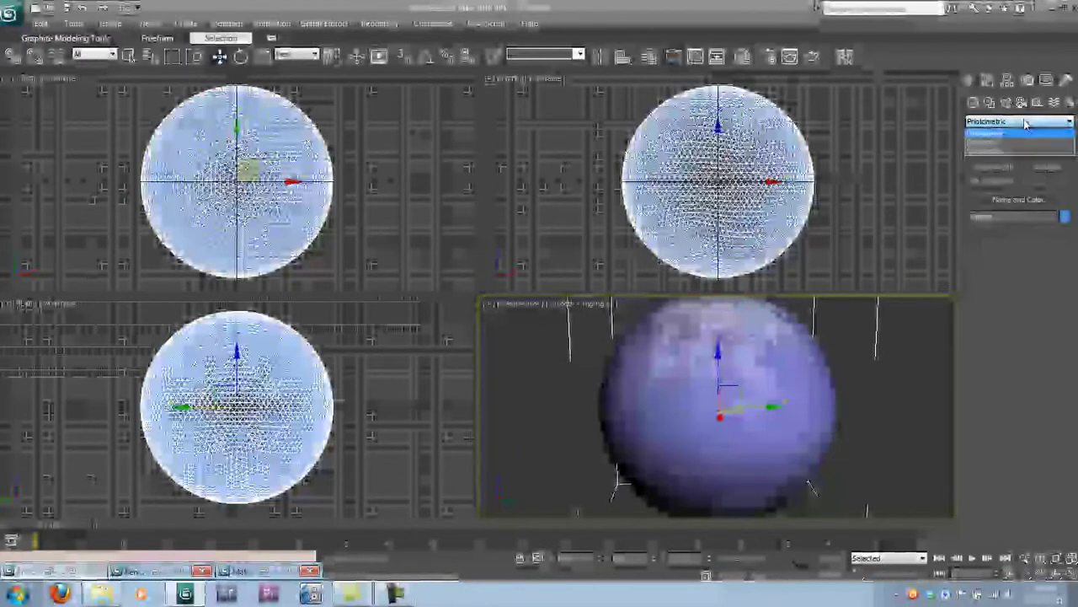
click(1024, 140)
click(1045, 196)
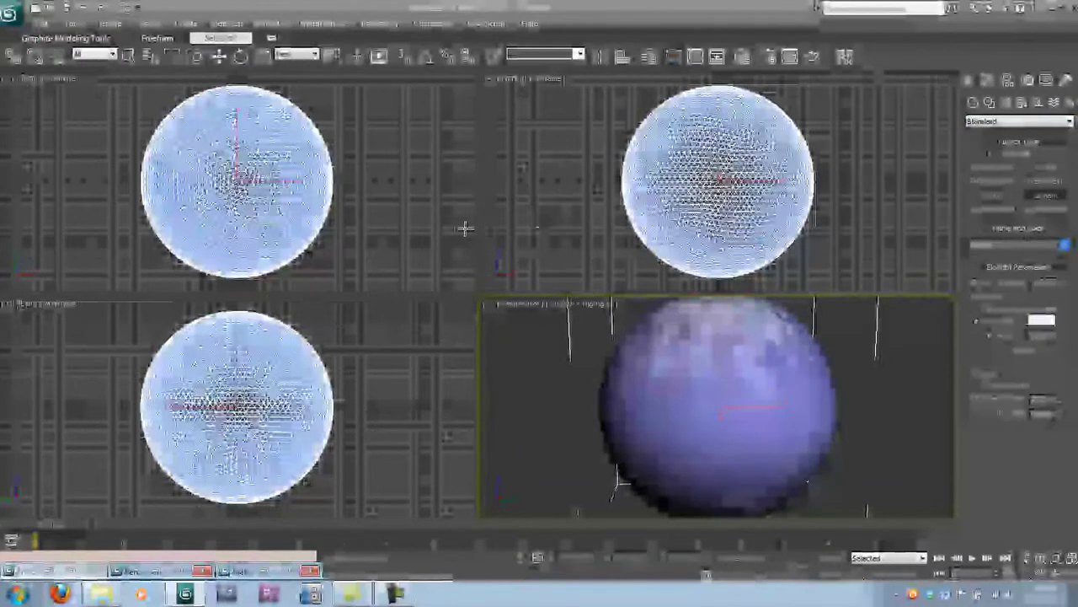
click(382, 180)
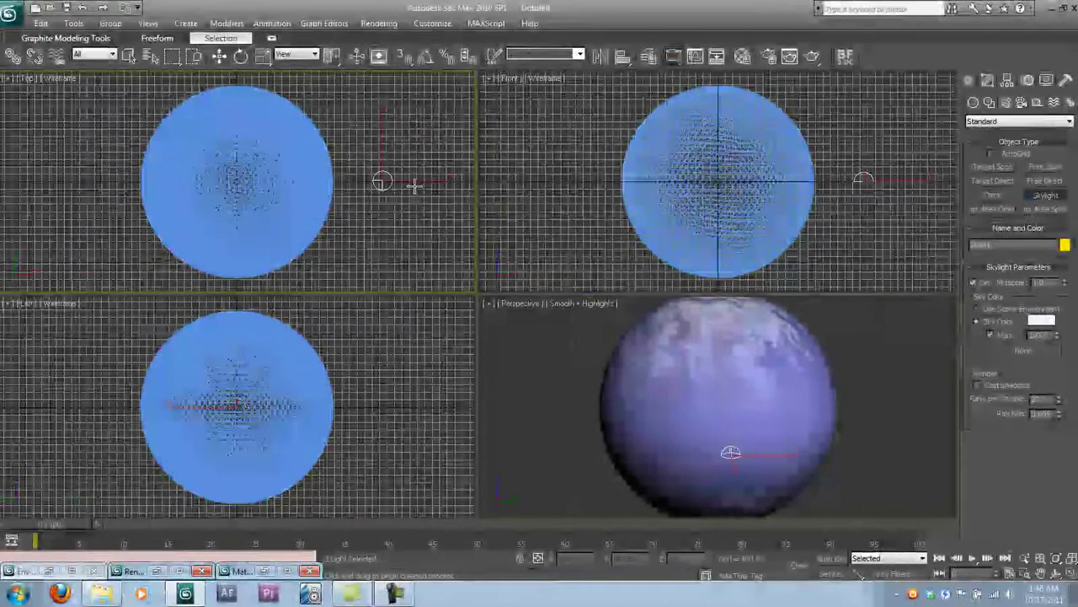
Set the skylight's multiplier to 0.4.
click(219, 56)
click(987, 81)
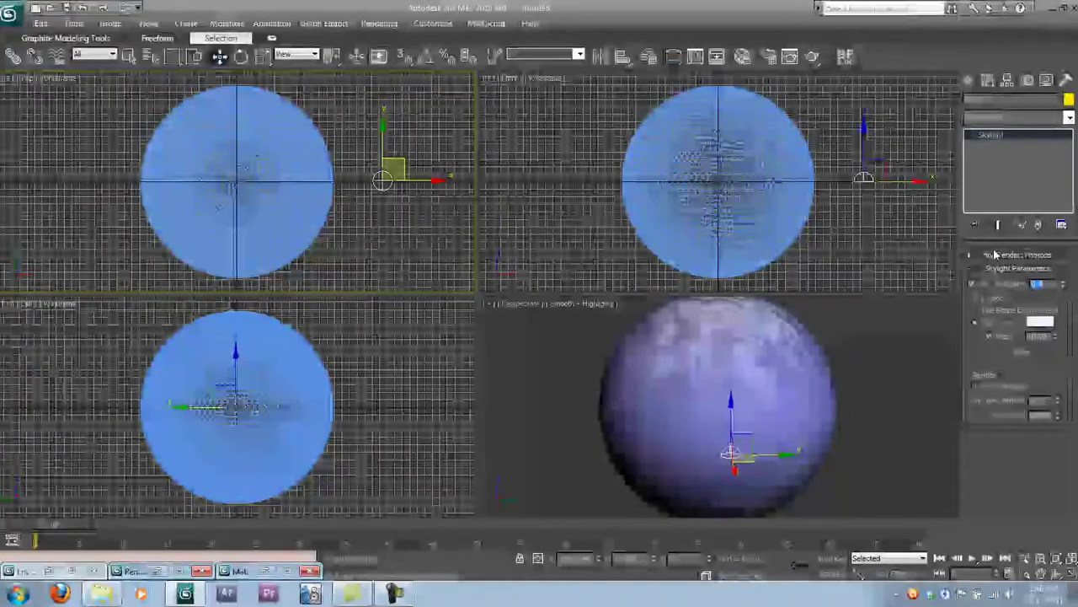
click(906, 364)
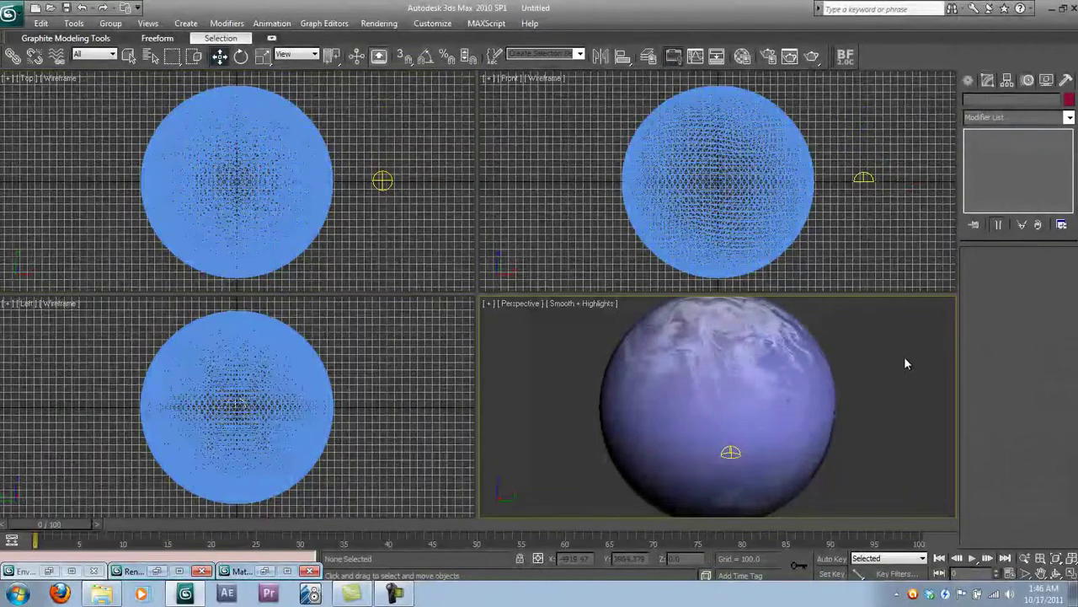
Copy Color #2 of the background Noise map into the skylight's Sky Color.
key(m)
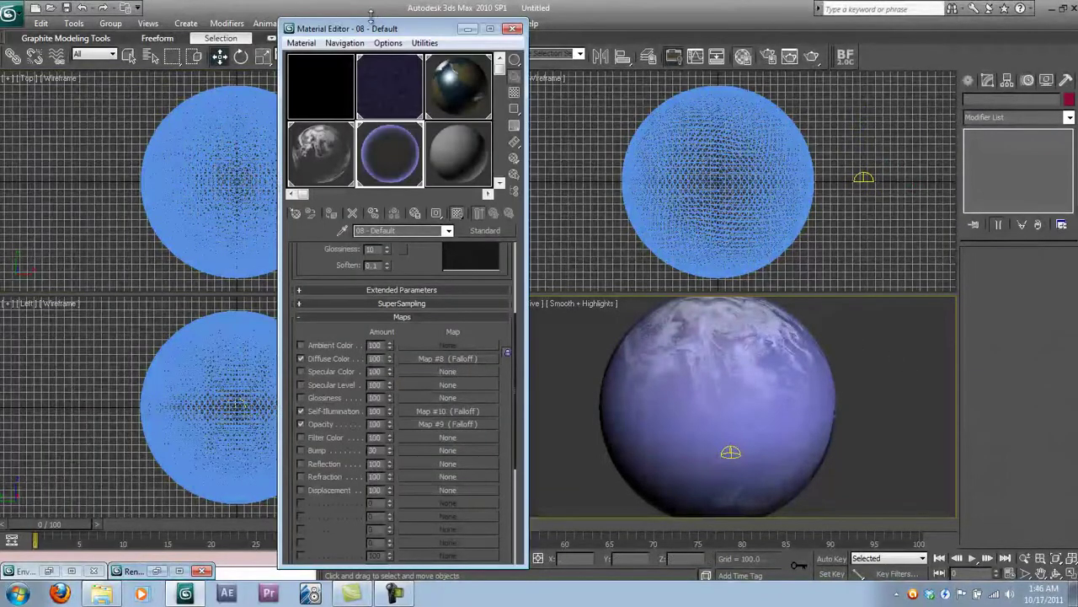
drag(376, 31, 236, 51)
click(250, 105)
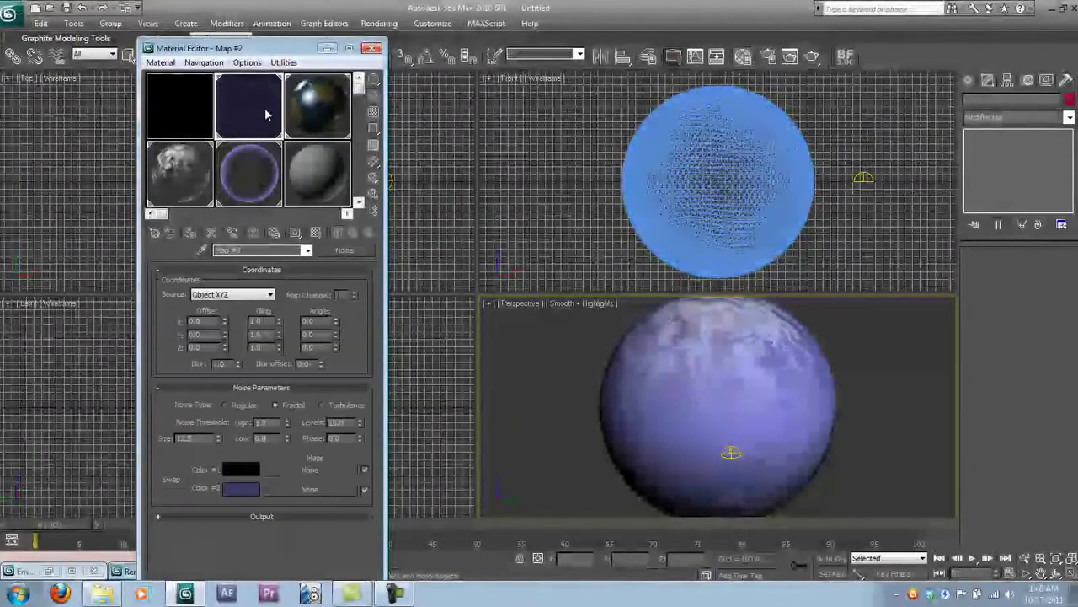
click(861, 176)
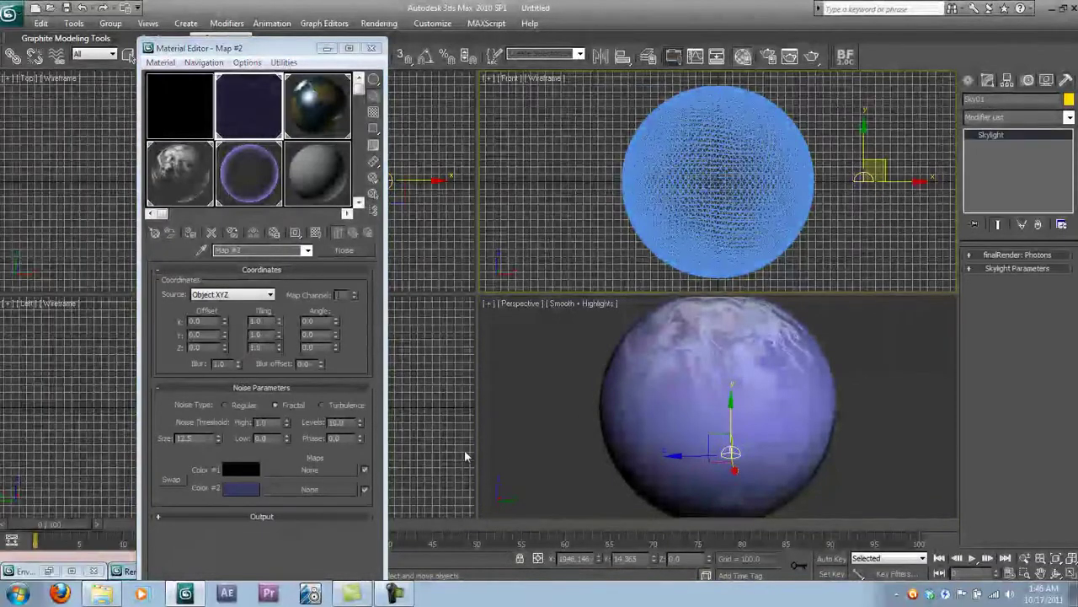
click(1049, 269)
right_click(236, 488)
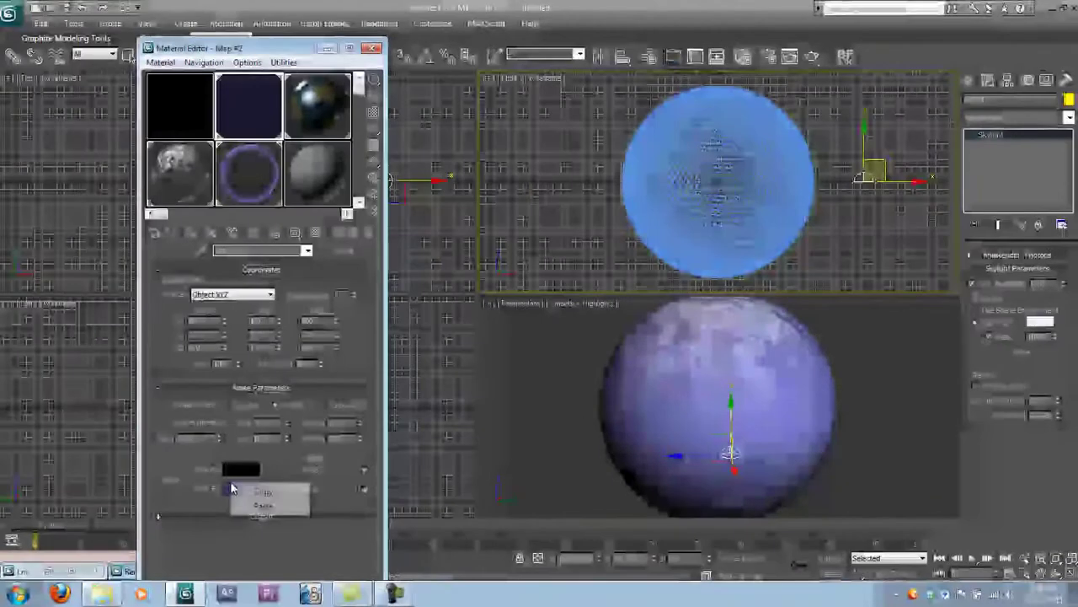
click(255, 491)
click(975, 323)
right_click(1040, 323)
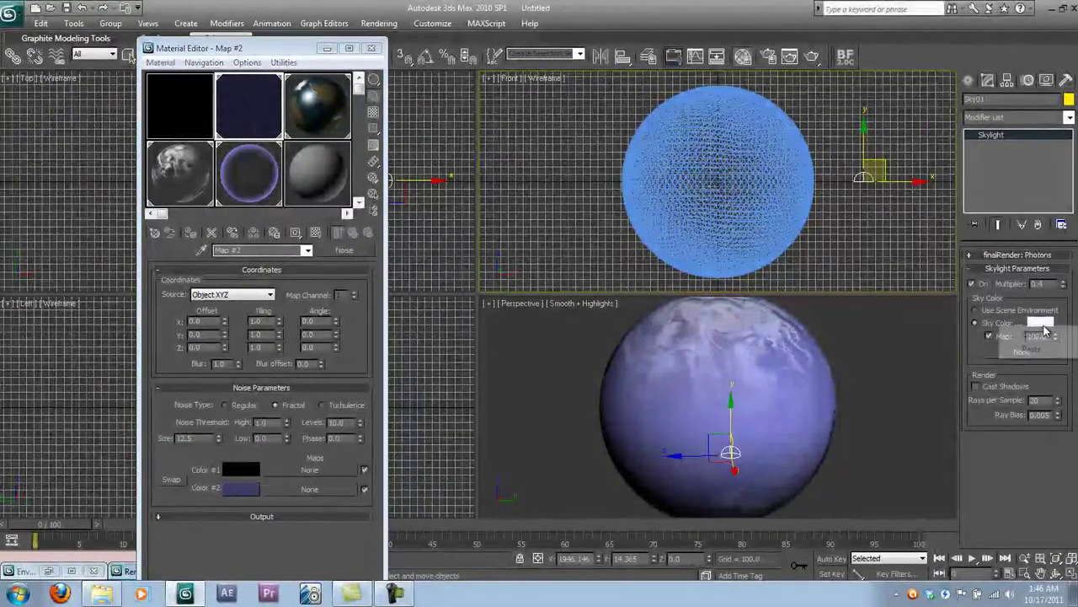
click(1045, 353)
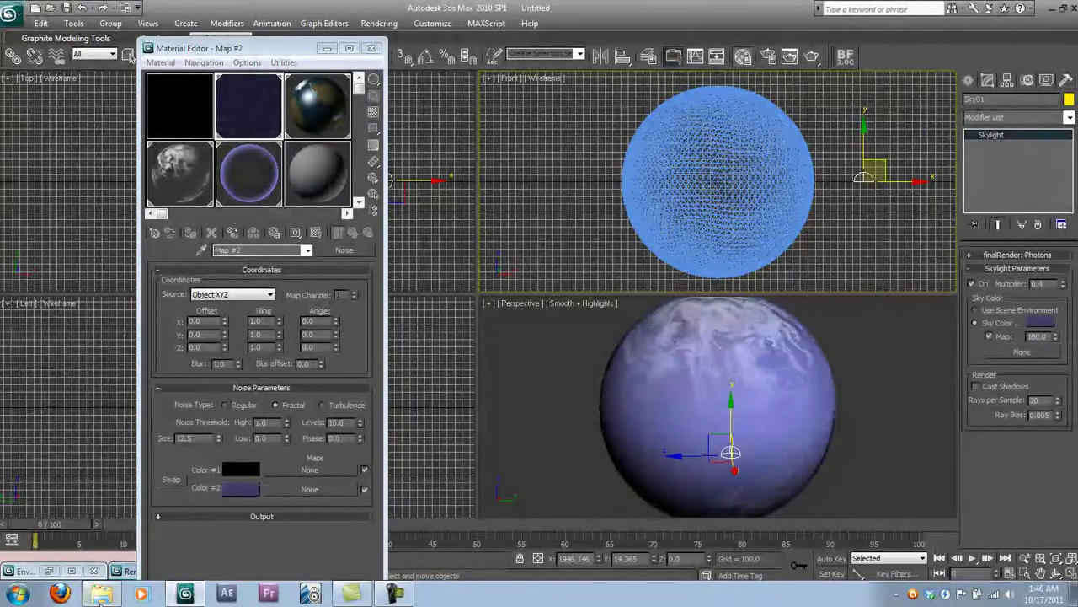
Enable Light Tracer advanced lighting for the renderer and set Rays/Sample to 45.
double_click(128, 571)
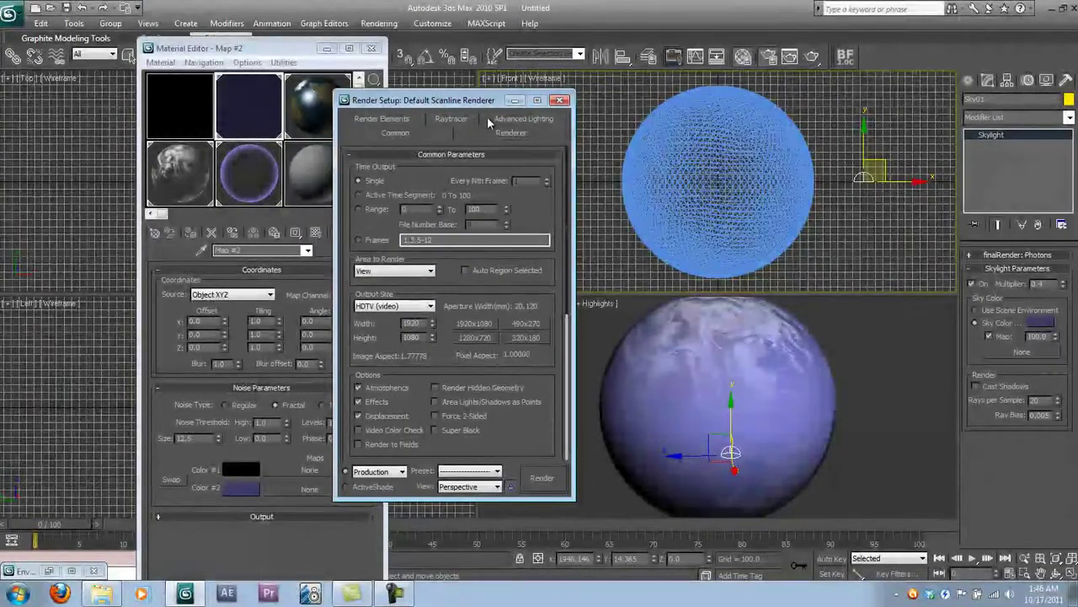
click(506, 122)
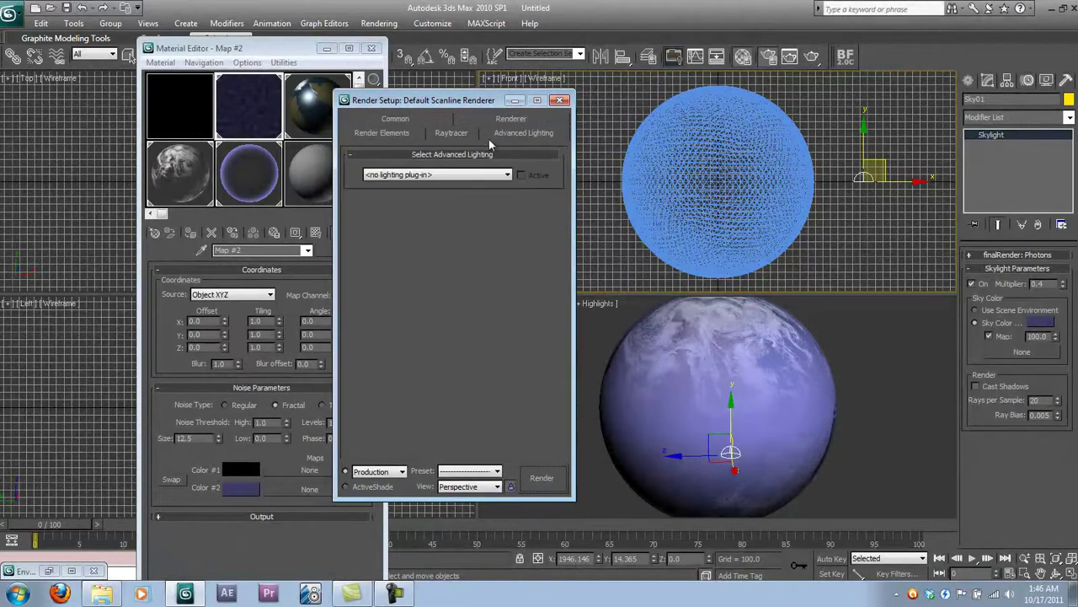
click(469, 177)
click(440, 196)
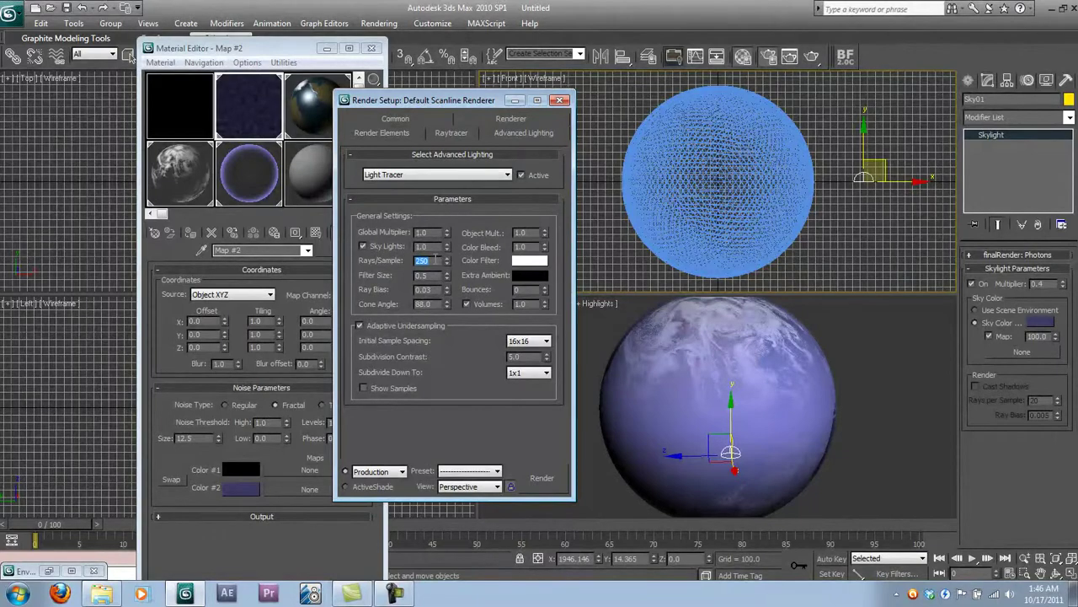
drag(435, 260, 415, 263)
Render the Perspective view to check the skylight's lighting, and clear away the render, setup and material windows.
click(542, 485)
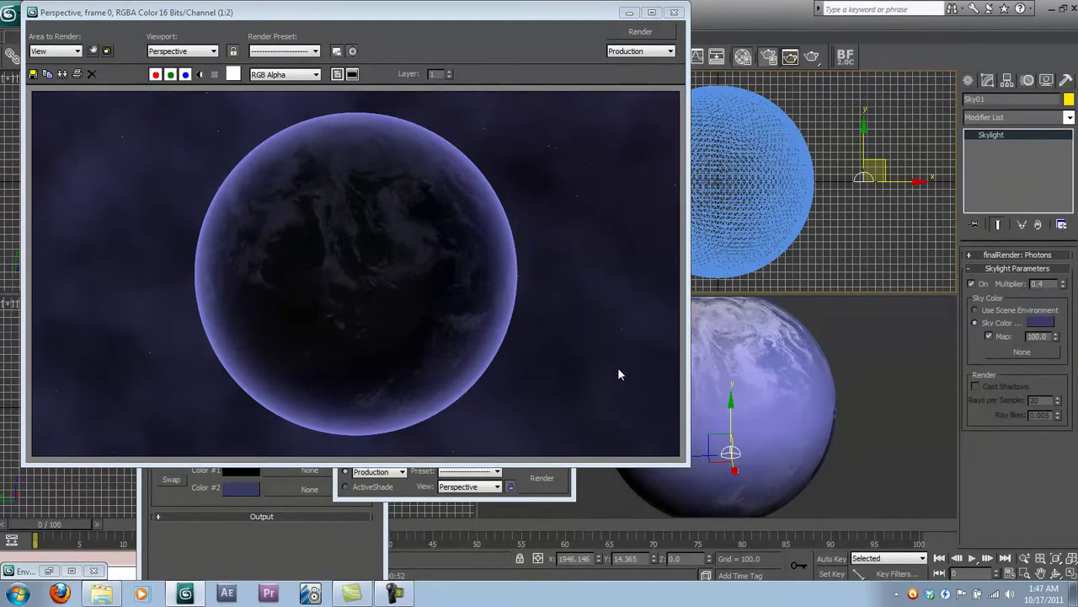
click(674, 12)
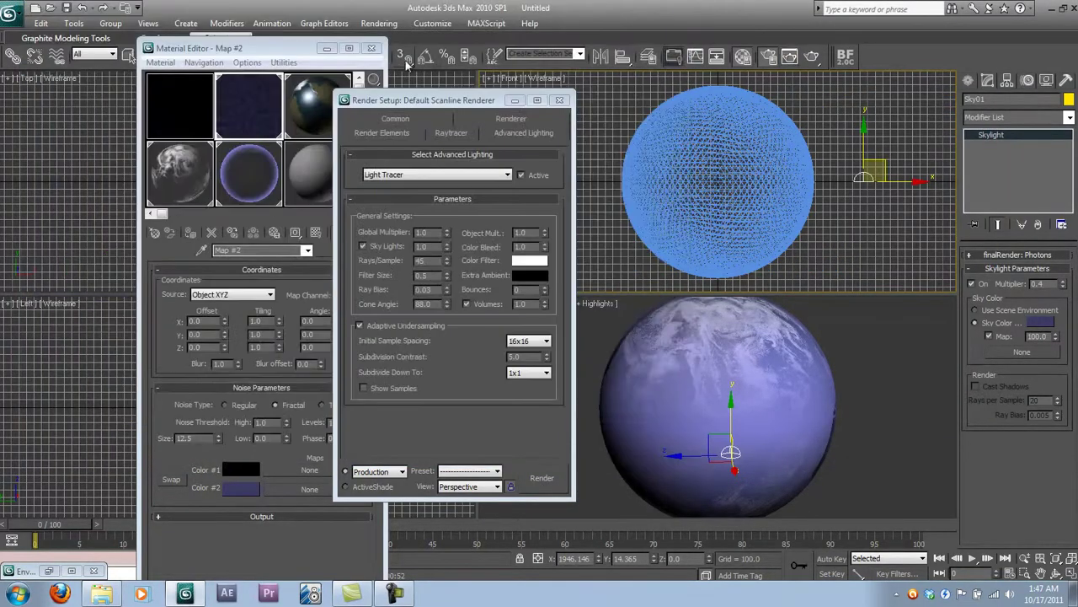
click(515, 99)
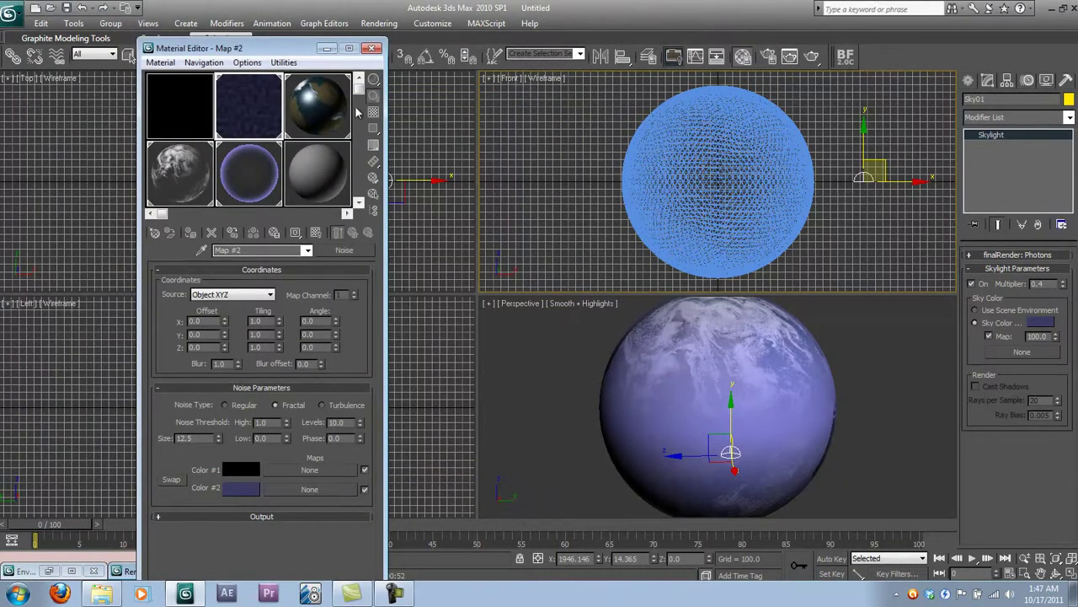
click(327, 48)
Create a Target camera in the Top view, placed below the planet and aimed past the skylight toward the upper right.
click(316, 99)
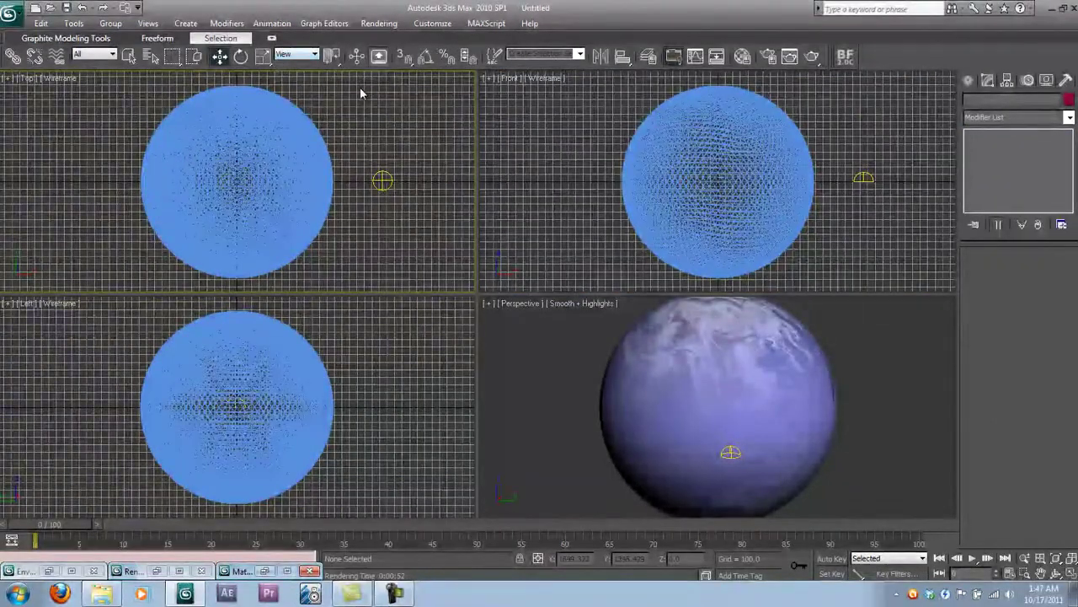
scroll(334, 102, down, 4)
click(968, 80)
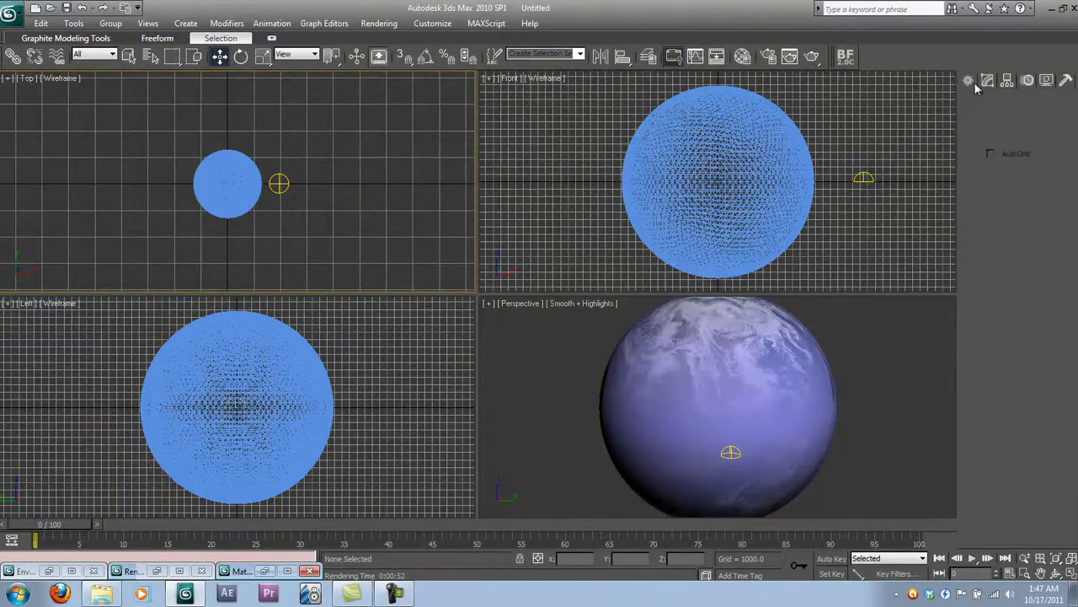
click(1021, 102)
click(992, 167)
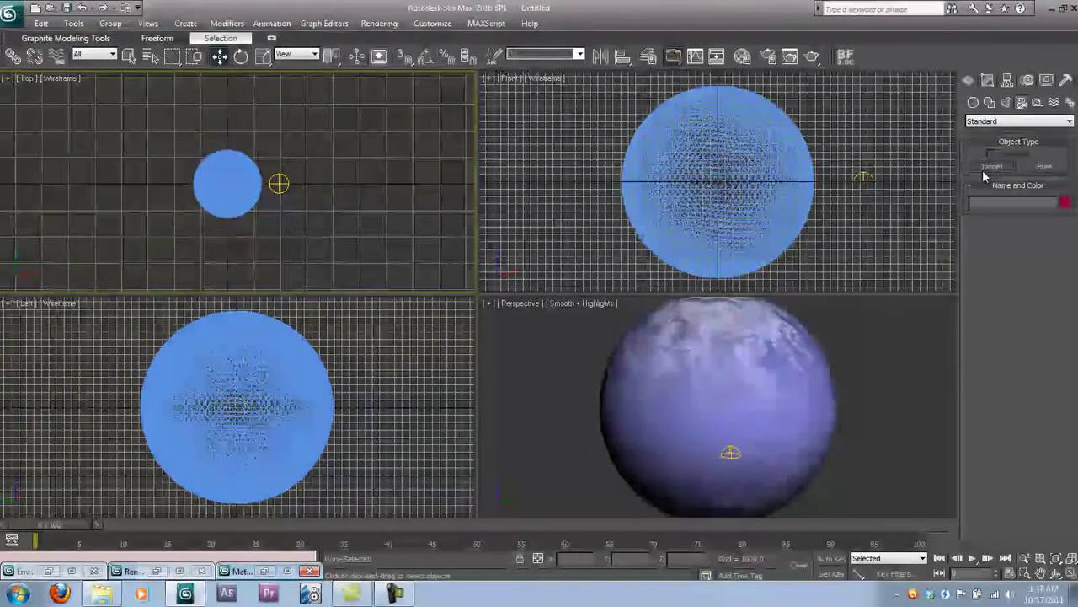
middle_drag(286, 217, 275, 186)
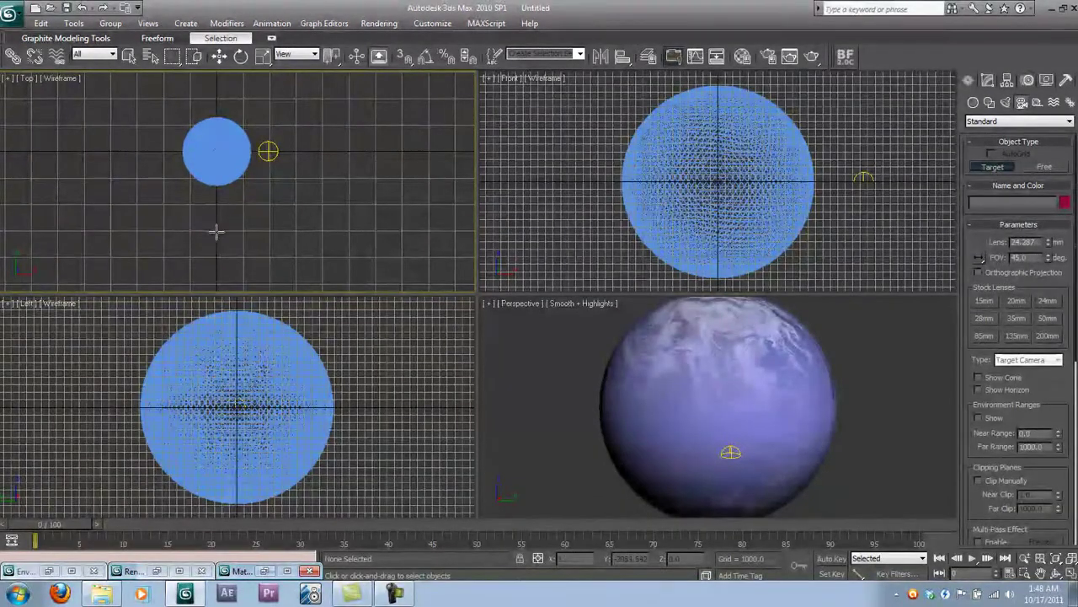
drag(217, 232, 295, 118)
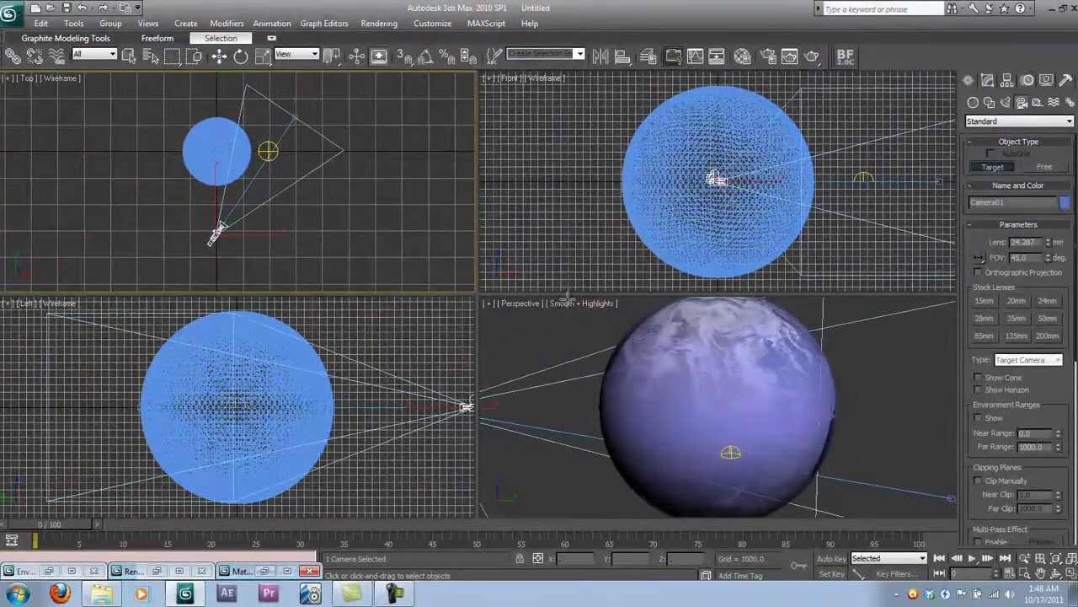
Switch the Perspective viewport to the Camera01 view and raise the camera toward the height of the planet's top.
click(518, 302)
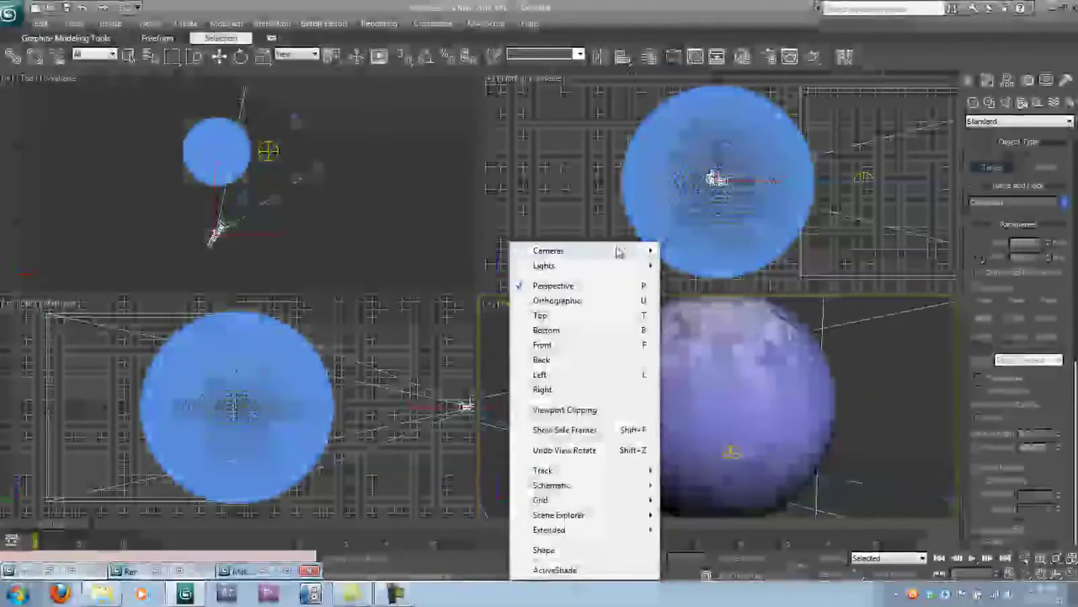
mouse_move(616, 252)
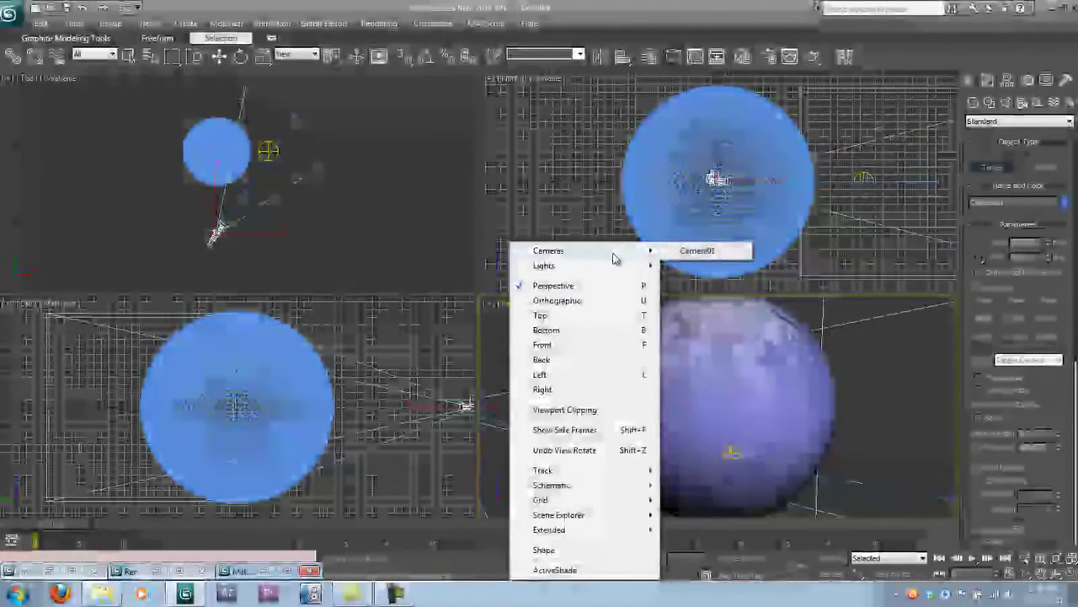
click(686, 251)
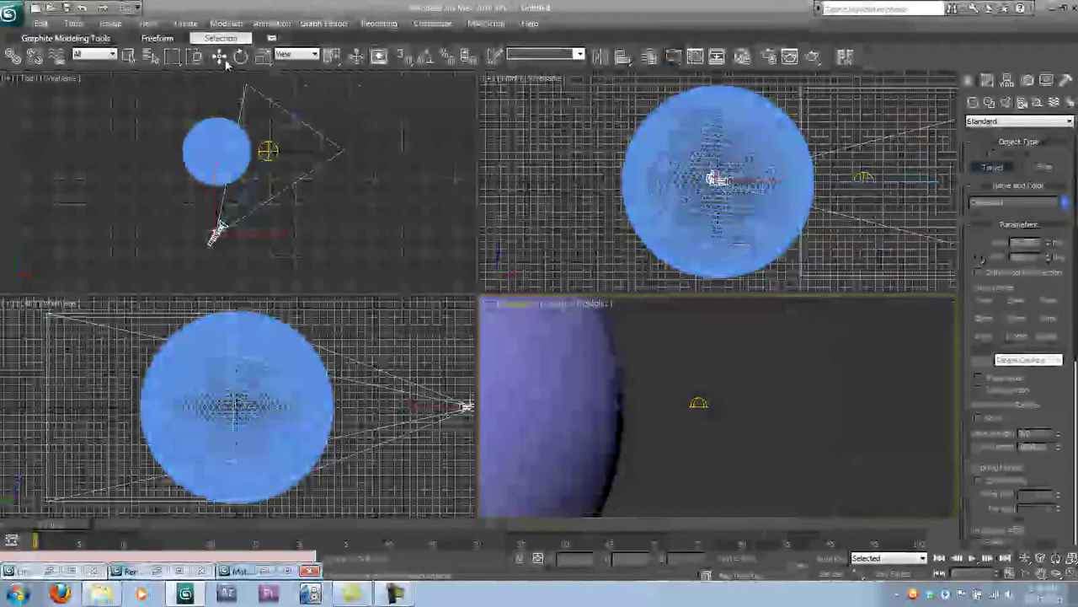
click(219, 56)
middle_drag(357, 313, 248, 385)
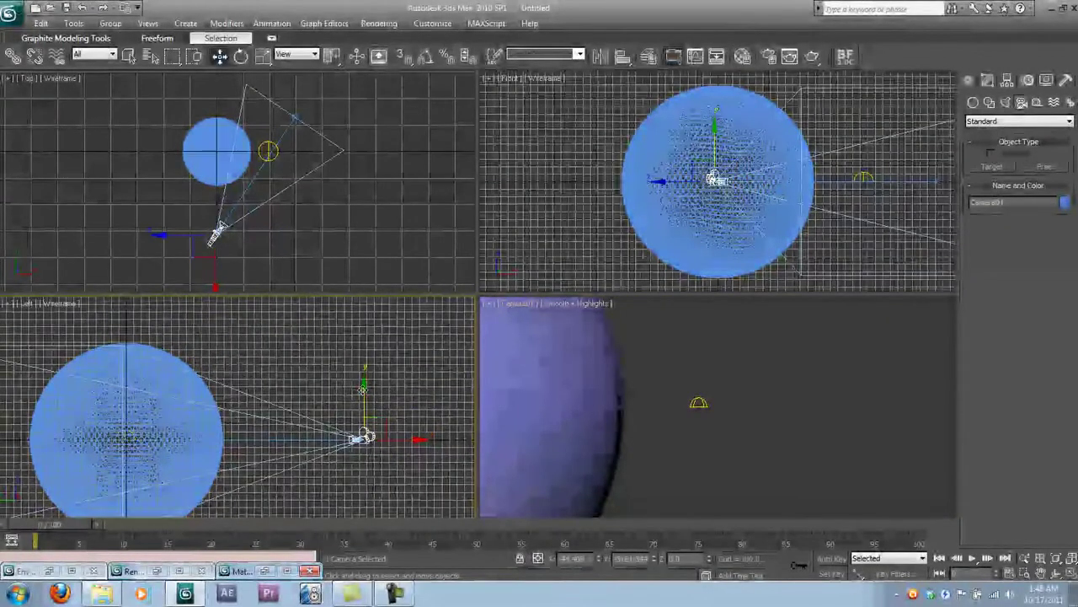
drag(362, 390, 361, 335)
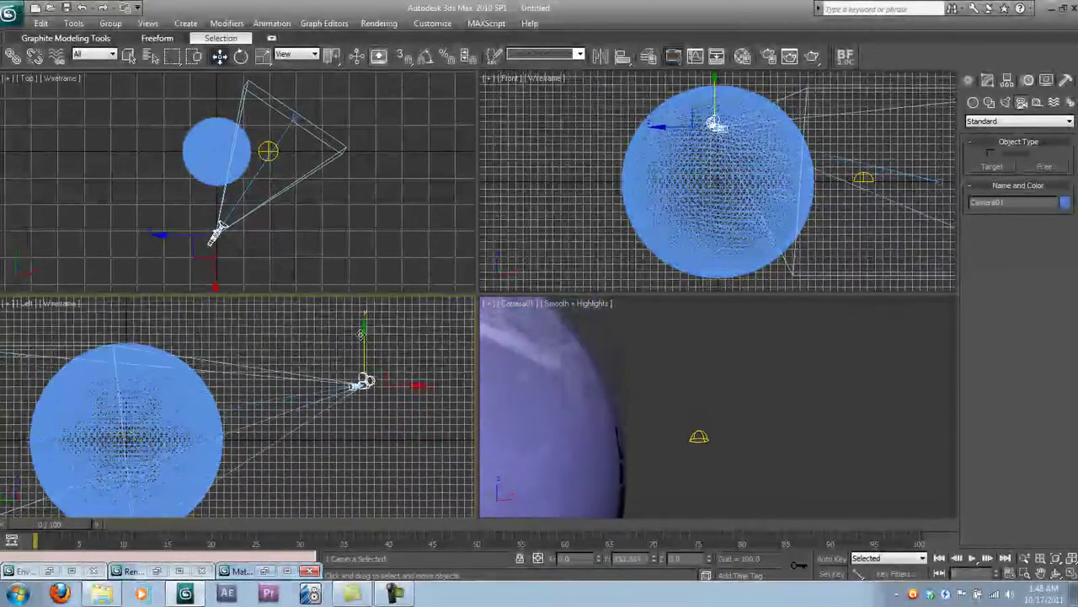
Raise the camera's target and move it along X closer to the planet so more of the planet fills the view.
click(289, 111)
middle_drag(218, 396, 319, 375)
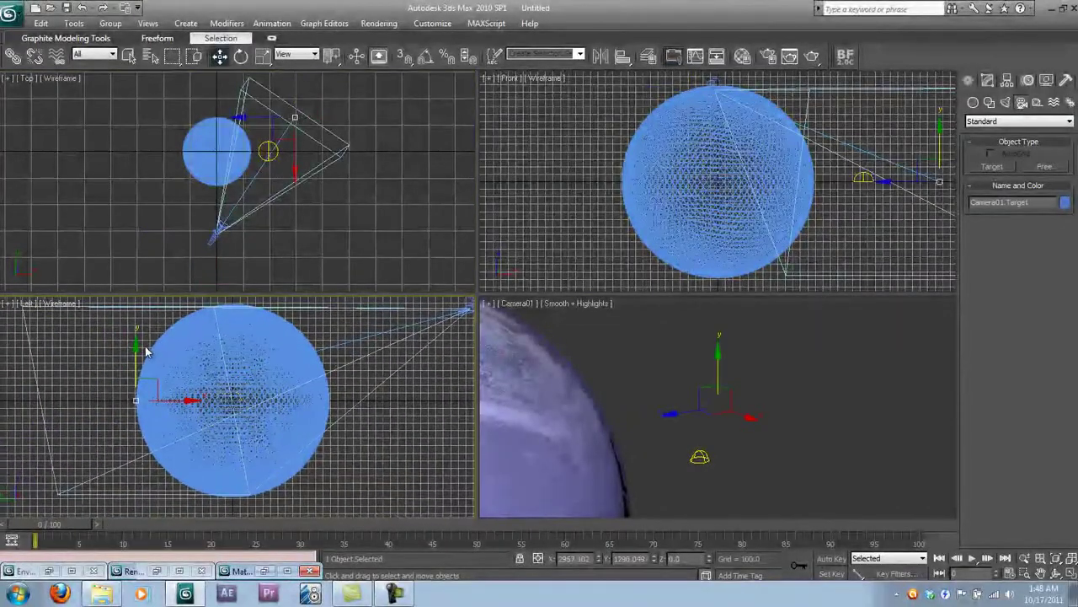
click(132, 393)
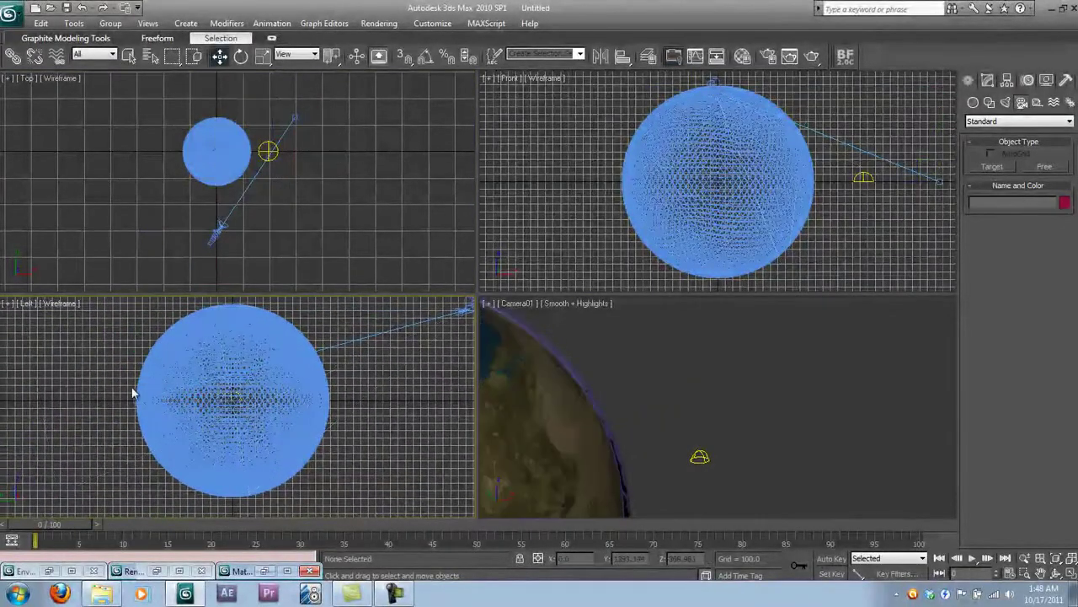
click(132, 393)
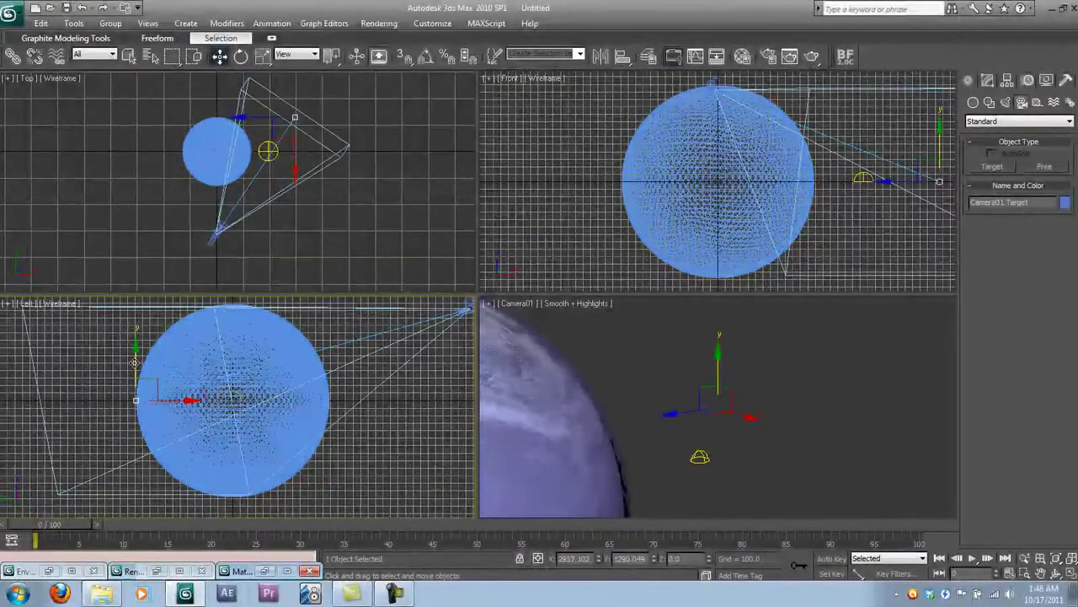
drag(135, 348, 135, 312)
middle_drag(322, 108, 322, 166)
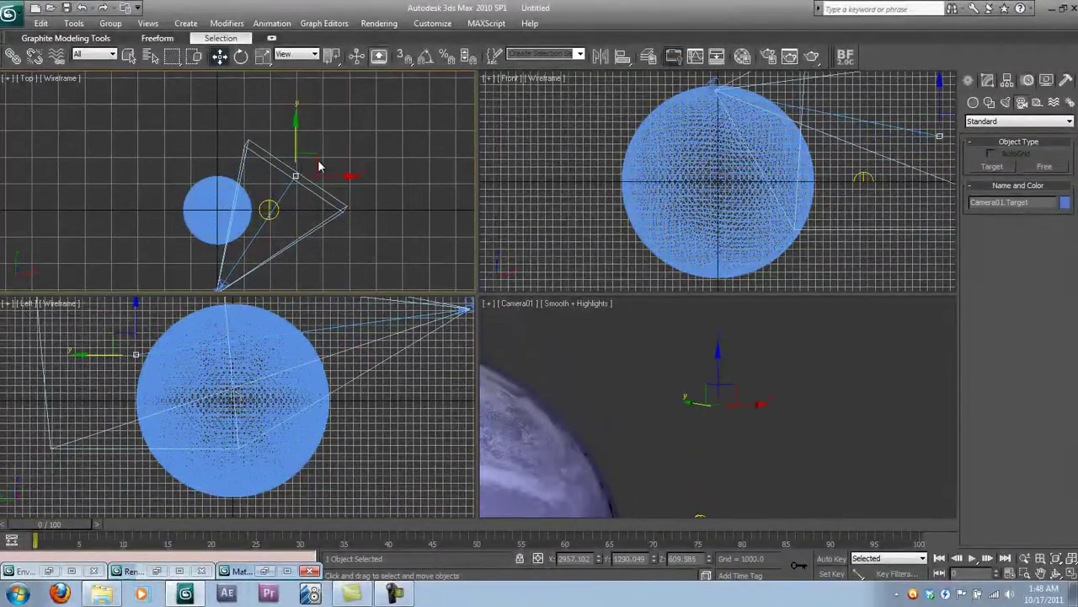
drag(341, 177, 307, 192)
click(932, 370)
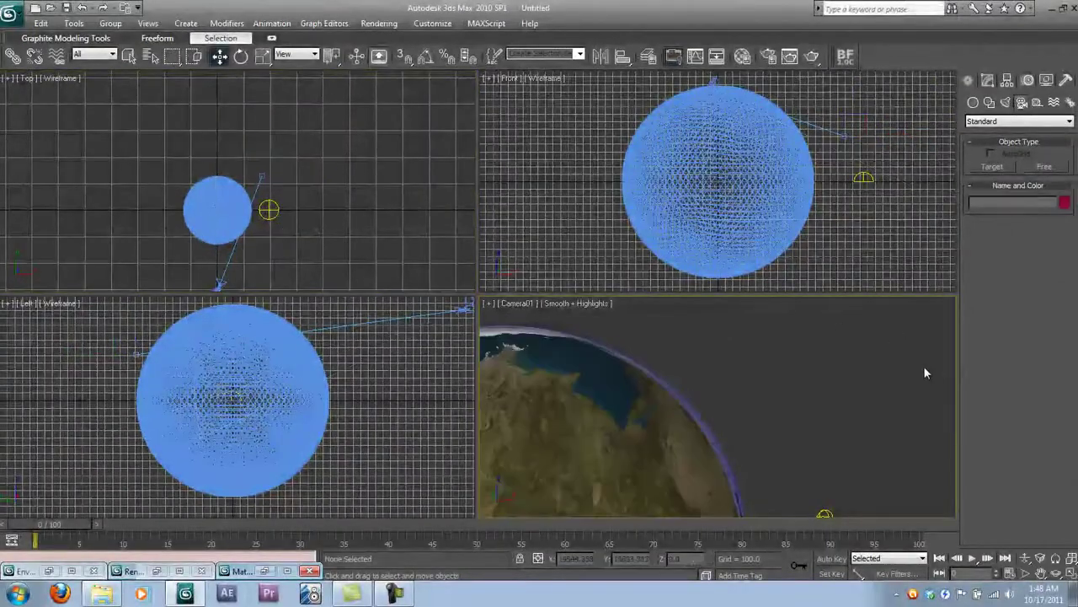
Create an Omni light in the Top view, far behind the planet and past the skylight, and shift it to X 5399.009.
click(1006, 81)
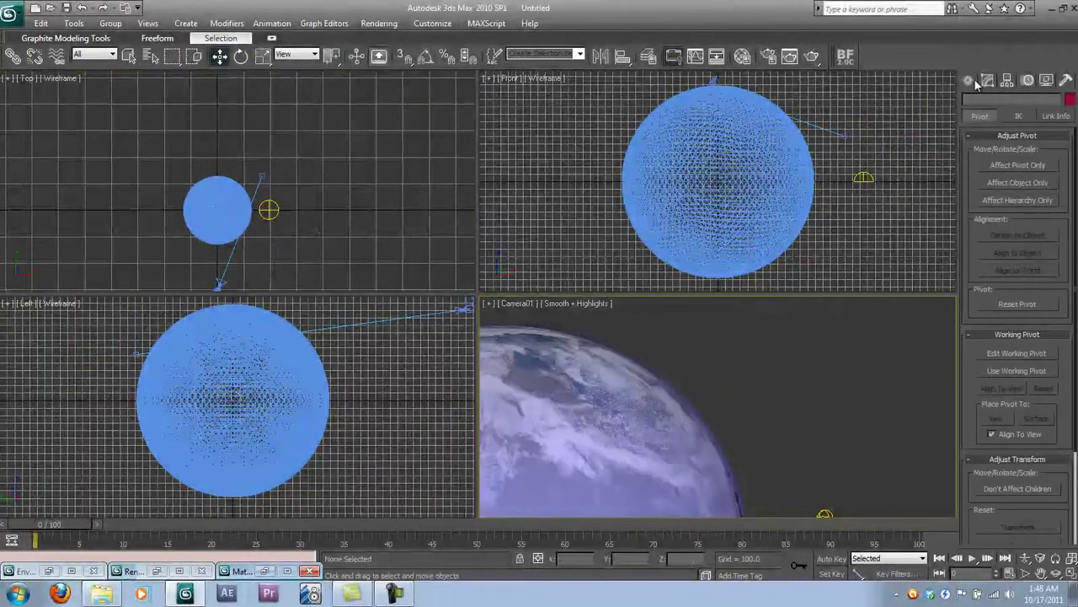
click(968, 80)
click(1005, 102)
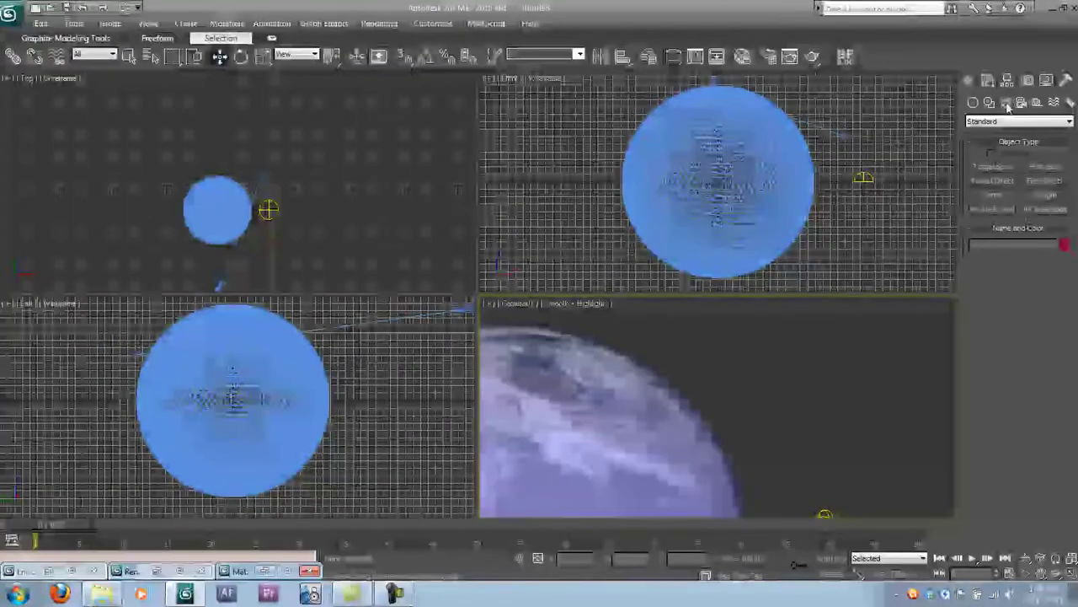
click(996, 196)
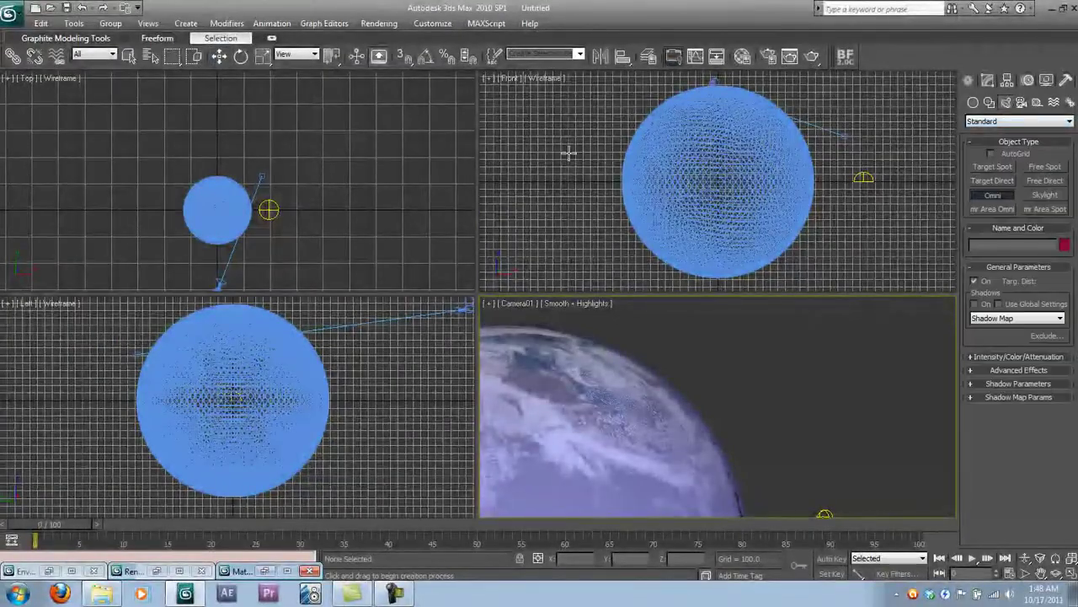
click(328, 82)
click(219, 56)
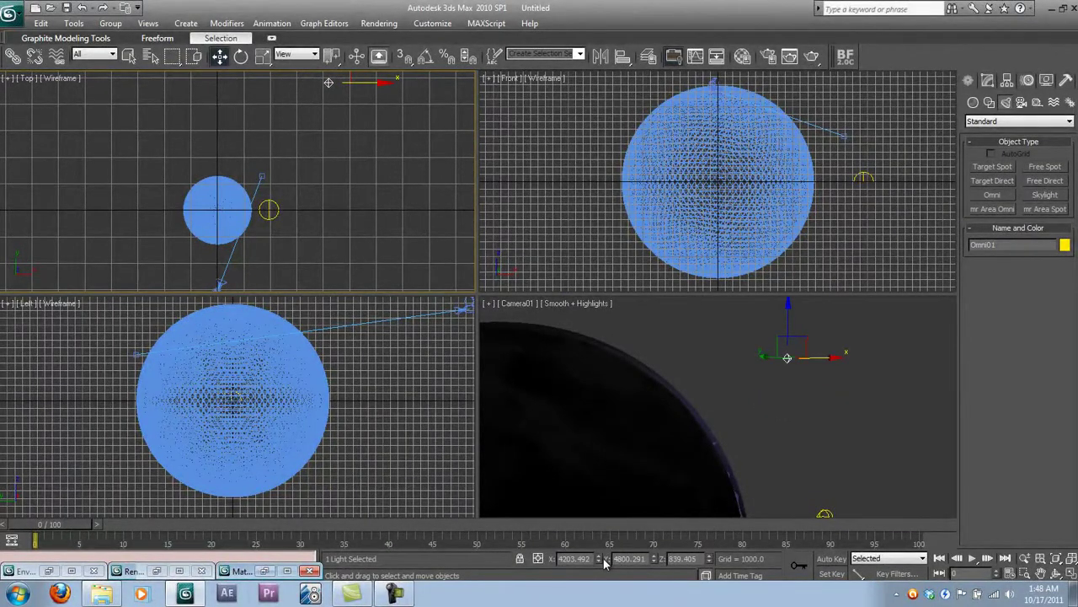
drag(599, 560, 597, 552)
mouse_move(597, 533)
mouse_down()
mouse_move(597, 480)
mouse_move(611, 526)
mouse_up()
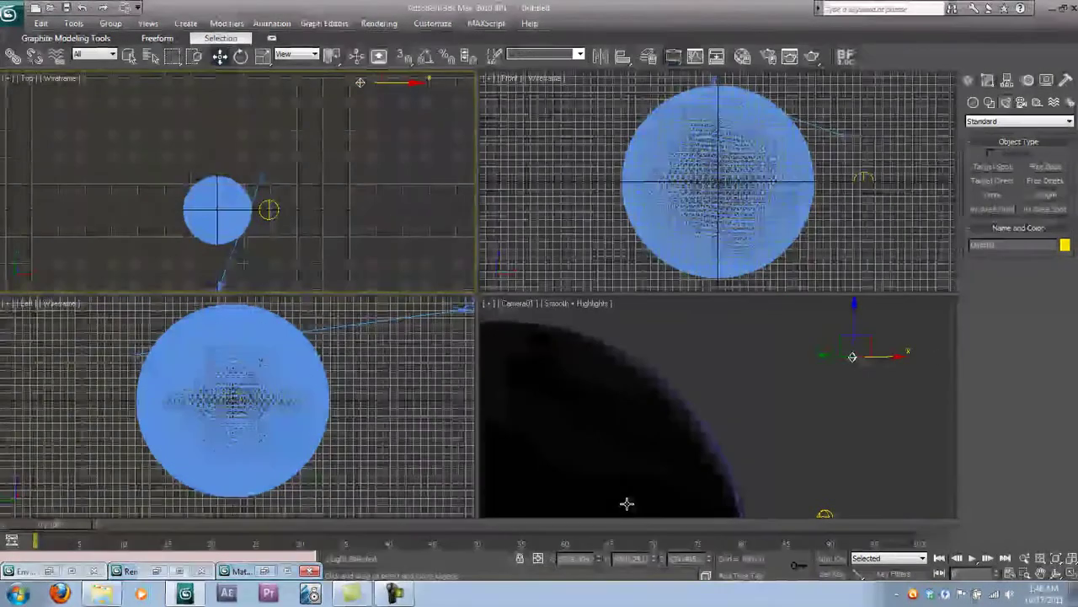
Name the omni light Sun and turn on its shadows with the Area Shadows type.
drag(1002, 245, 603, 282)
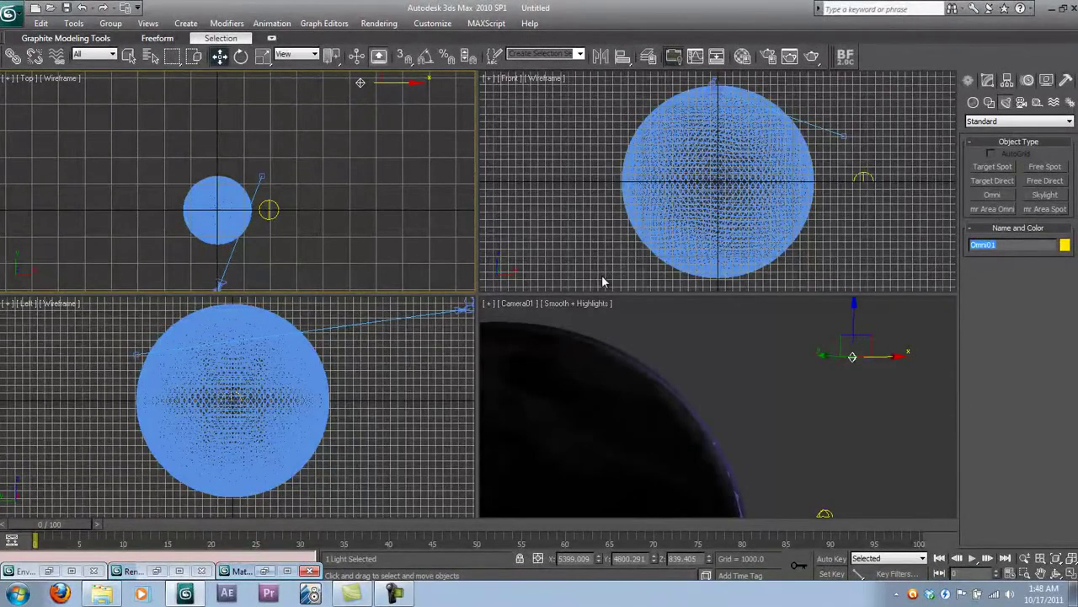
text(Sun)
click(988, 80)
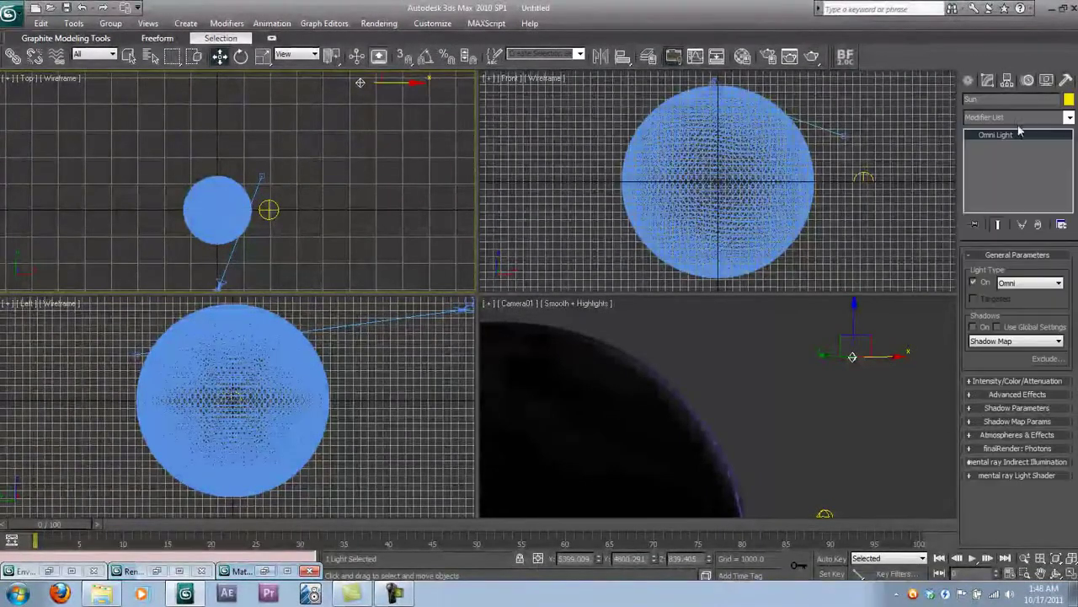
click(982, 327)
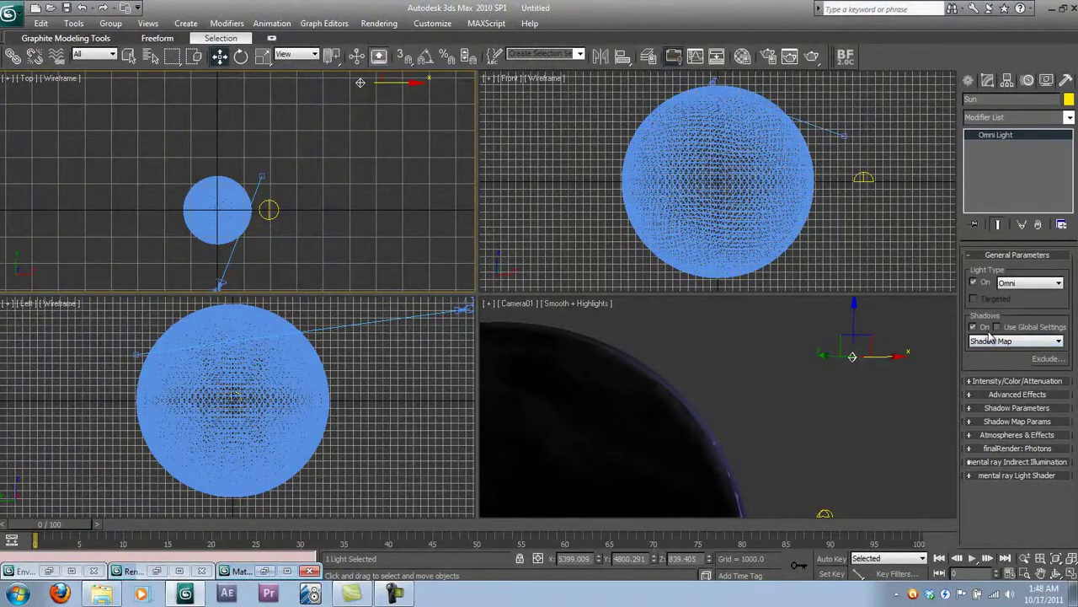
click(992, 340)
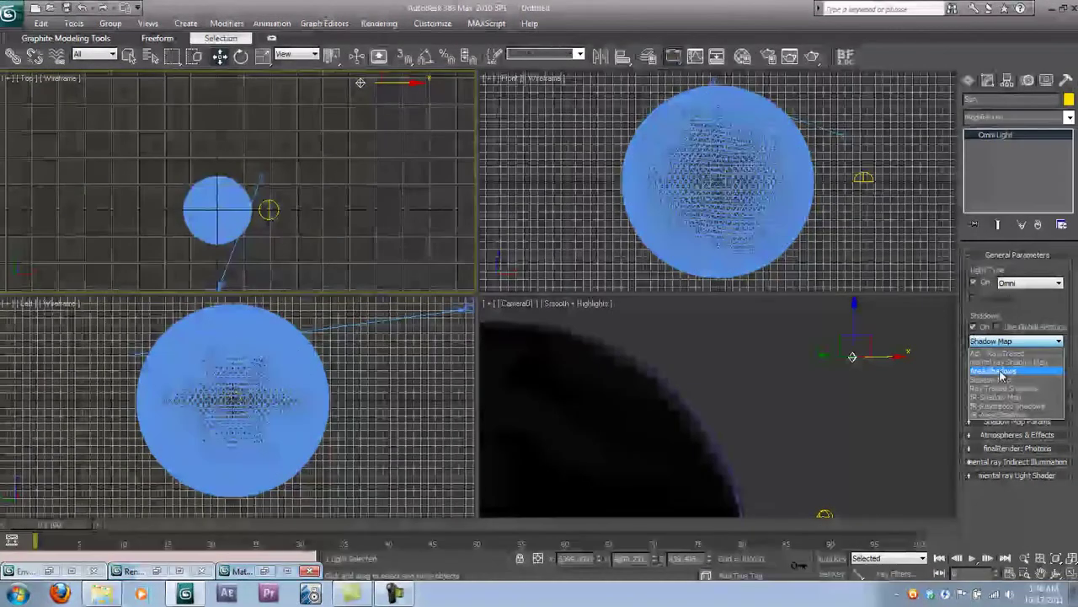
click(1002, 372)
Set the Sun light's color to pale yellow by reducing Blue to 185.
click(1009, 382)
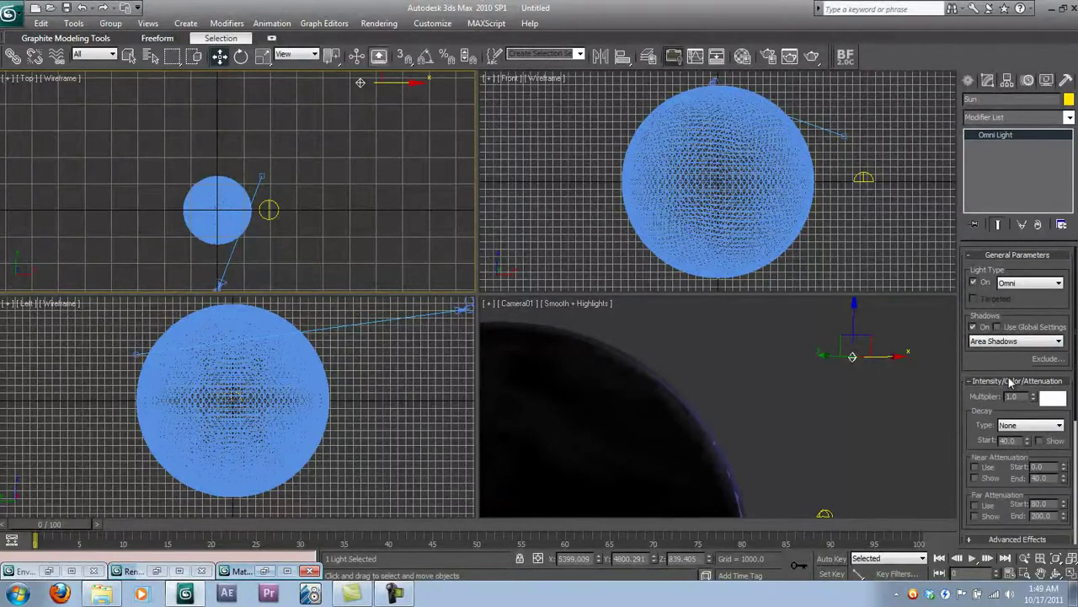
click(1052, 399)
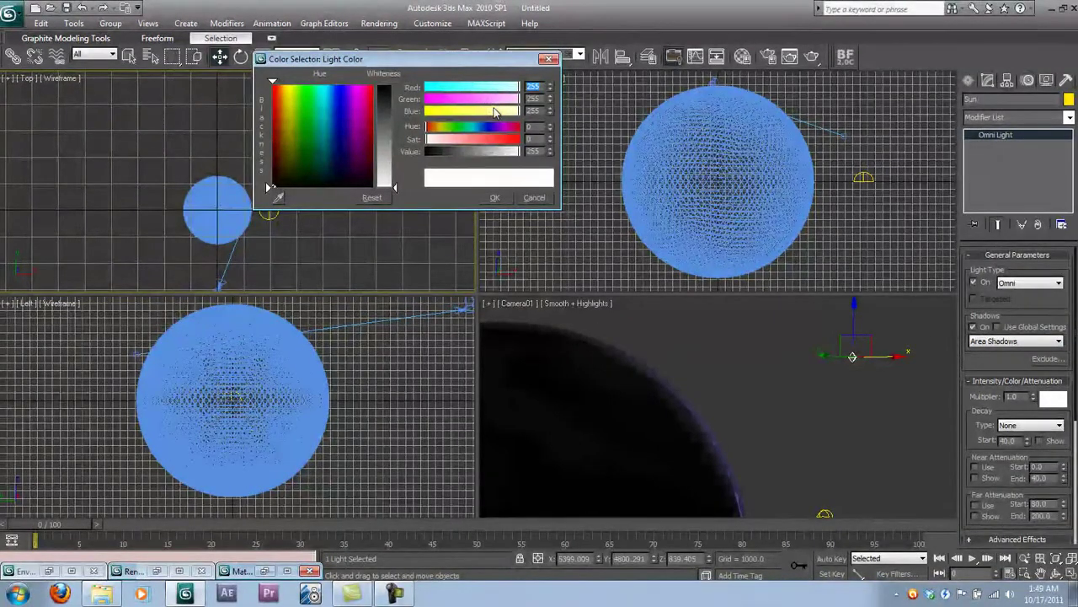
click(493, 110)
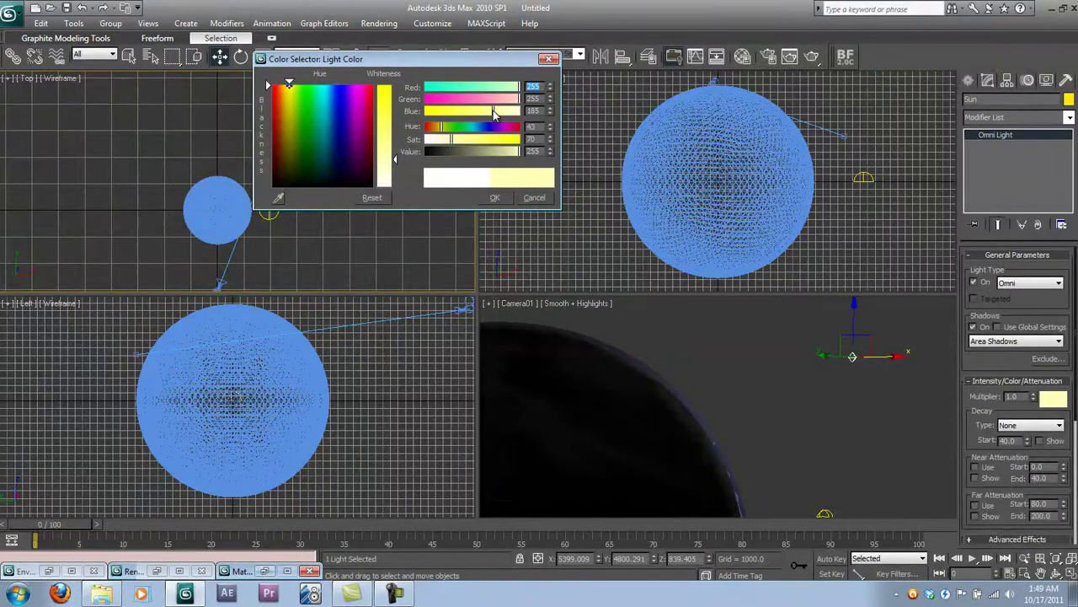
click(495, 198)
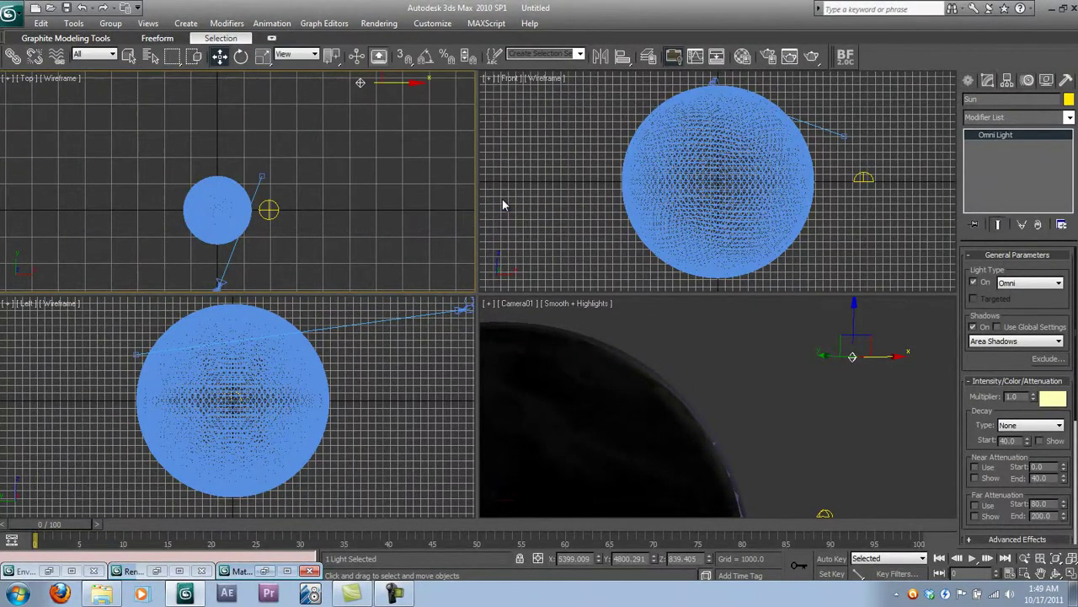
Add a Lens Effects render effect and give it a Glow element.
click(779, 337)
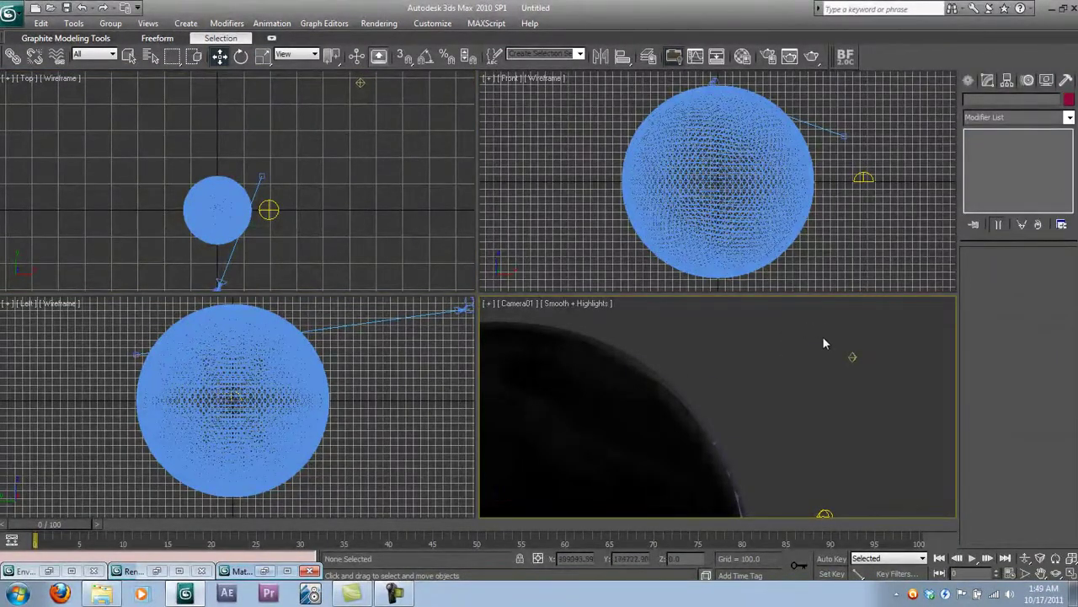
key(8)
click(664, 135)
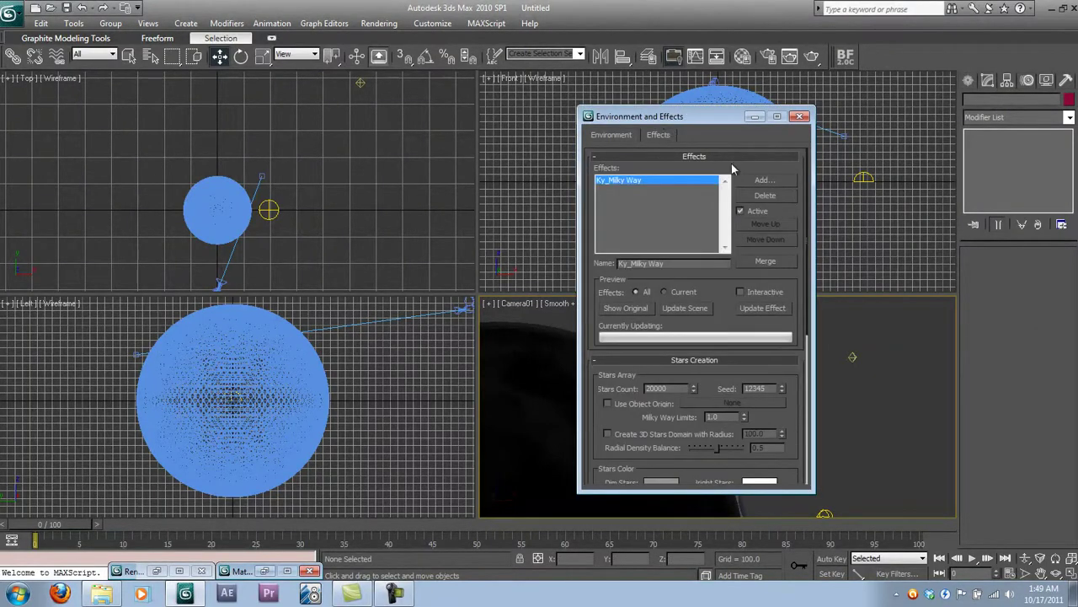
click(750, 170)
click(644, 161)
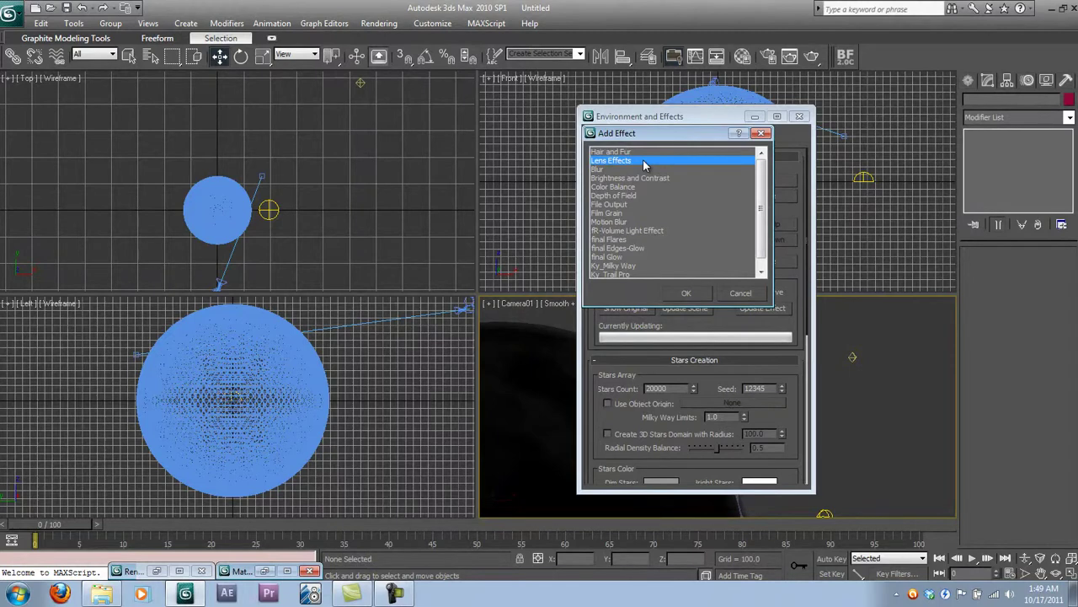
double_click(644, 161)
double_click(659, 380)
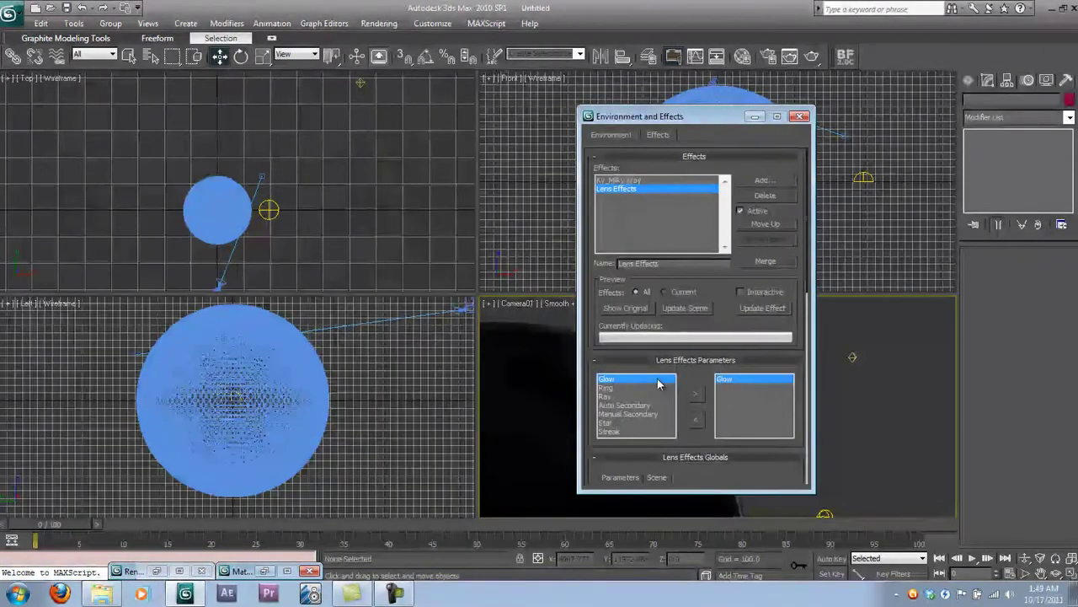
Set the Glow element's Use Source Color to 100 and assign the Sun light to the lens effect.
drag(707, 375, 655, 97)
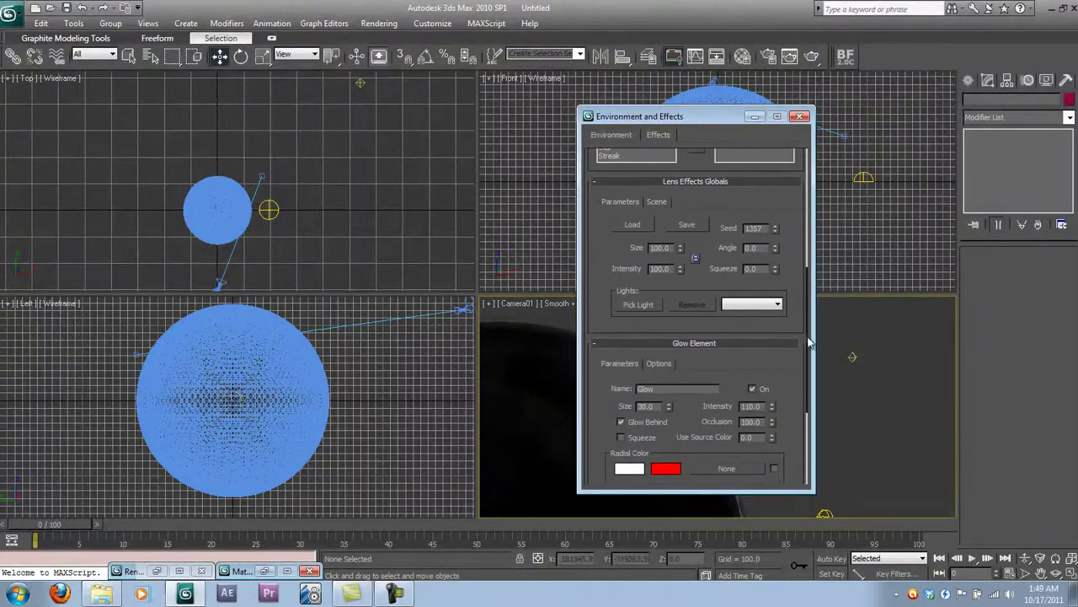
drag(773, 439, 696, 144)
click(639, 305)
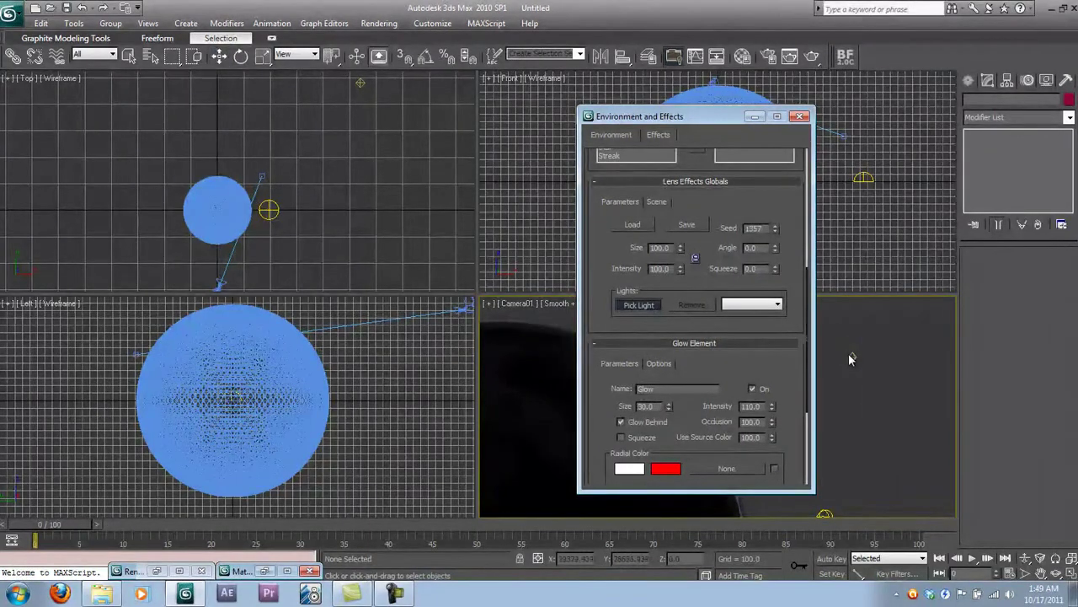
click(851, 356)
drag(774, 364, 782, 590)
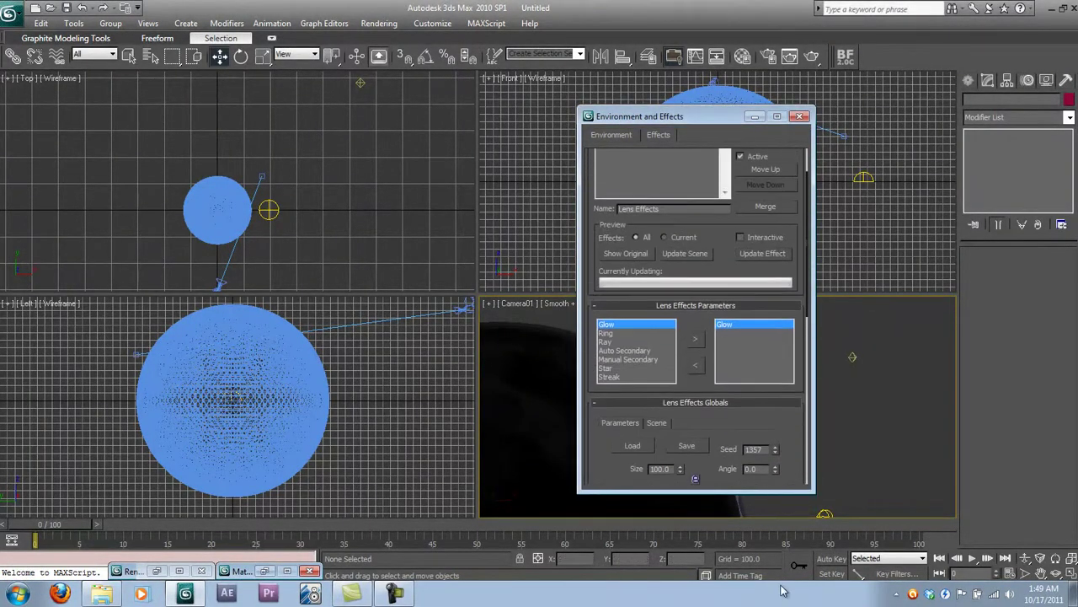
scroll(717, 279, up, 1)
Set the output size to 1280x720 and render the Camera01 view.
key(F10)
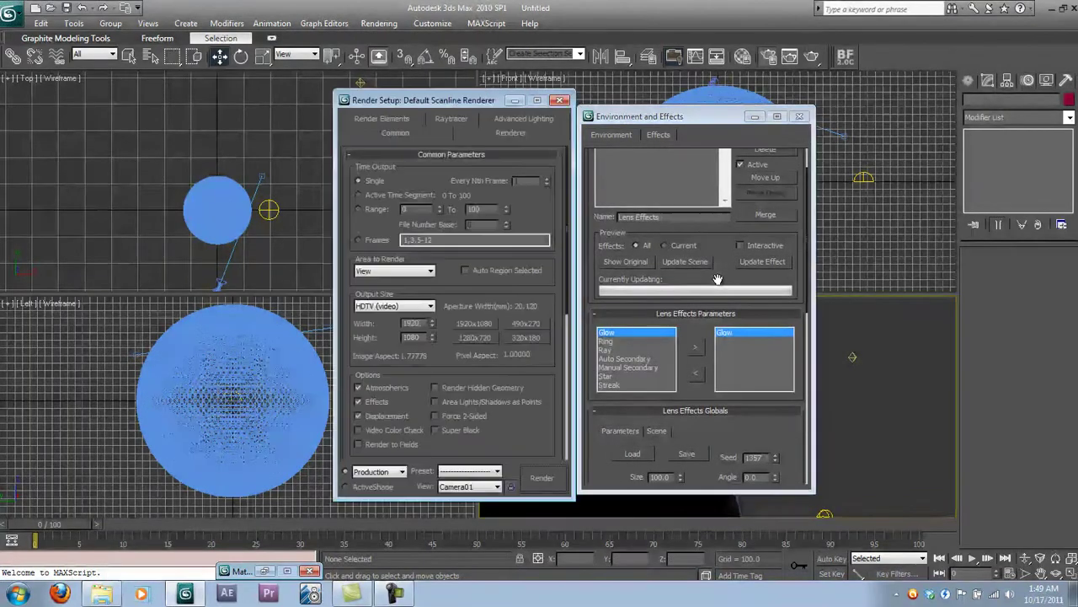
click(477, 337)
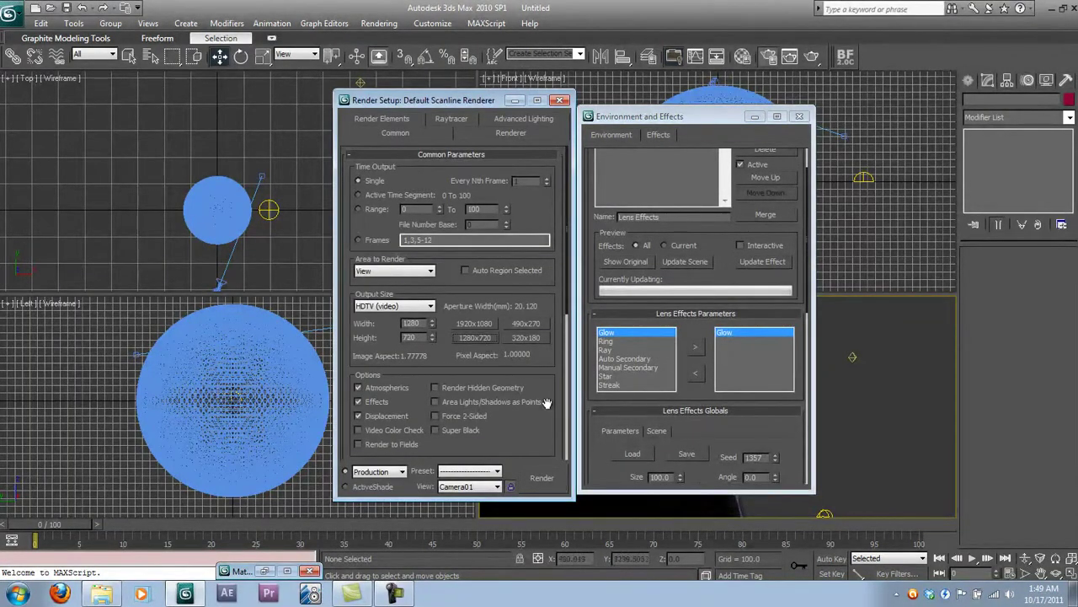
click(540, 477)
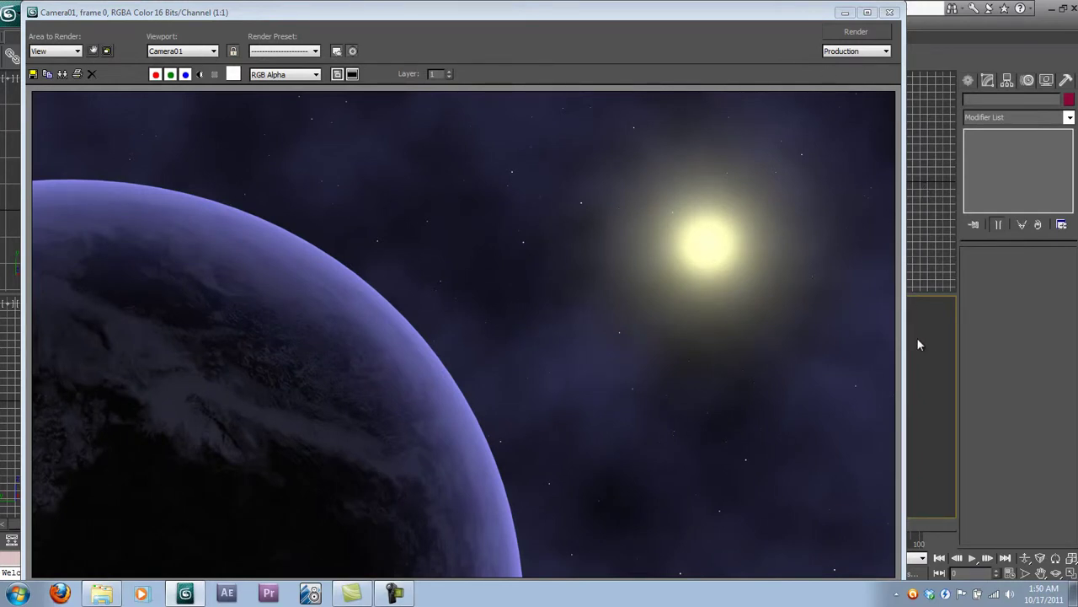
Open the render effects settings, select the Lens Effects entry and enable Interactive preview.
key(8)
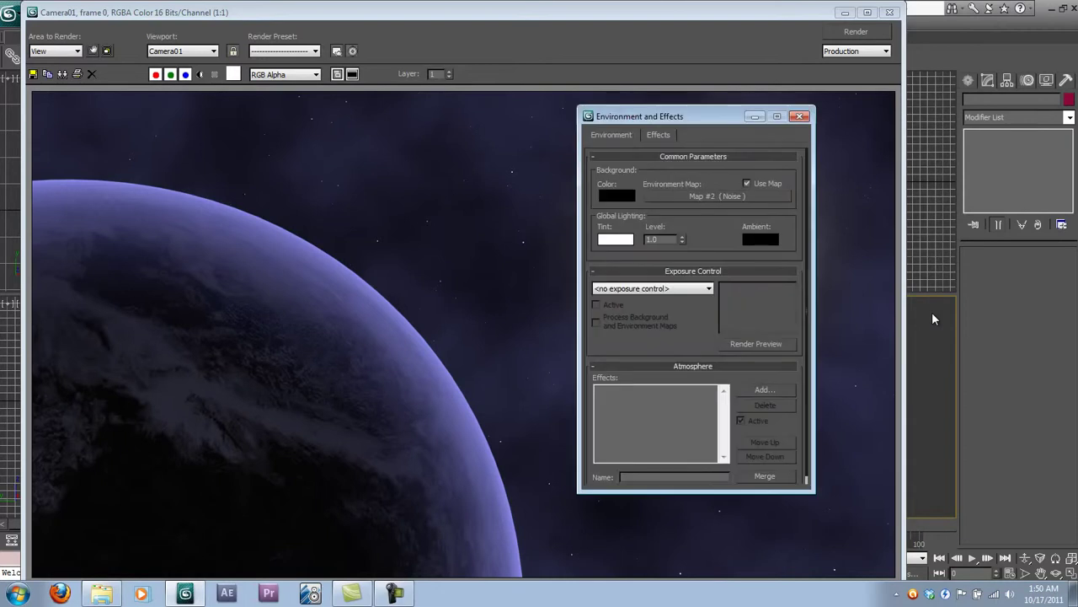
drag(671, 108, 915, 109)
click(901, 135)
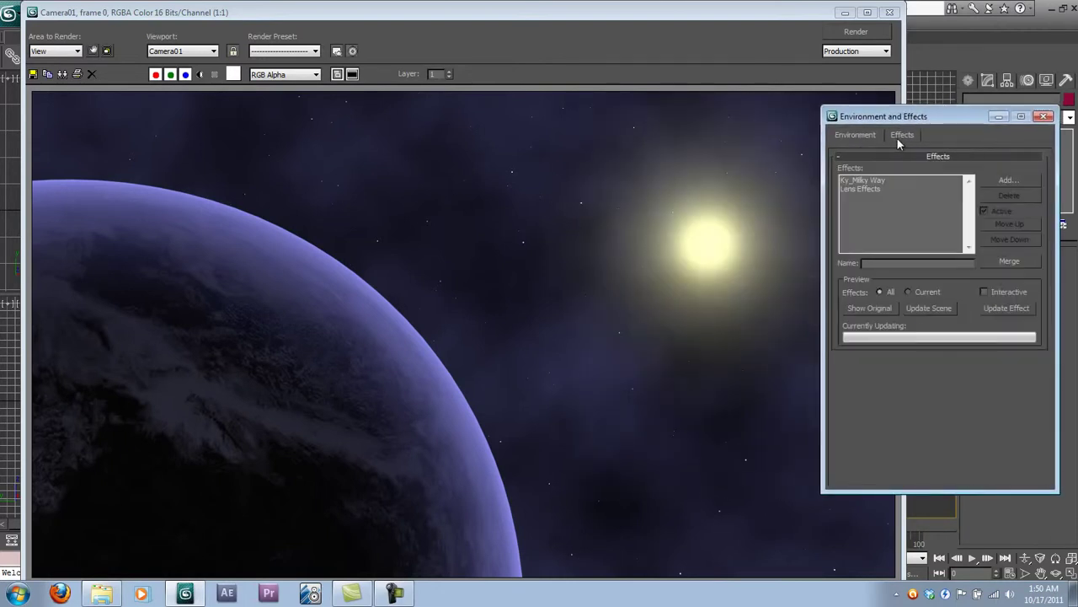
click(882, 189)
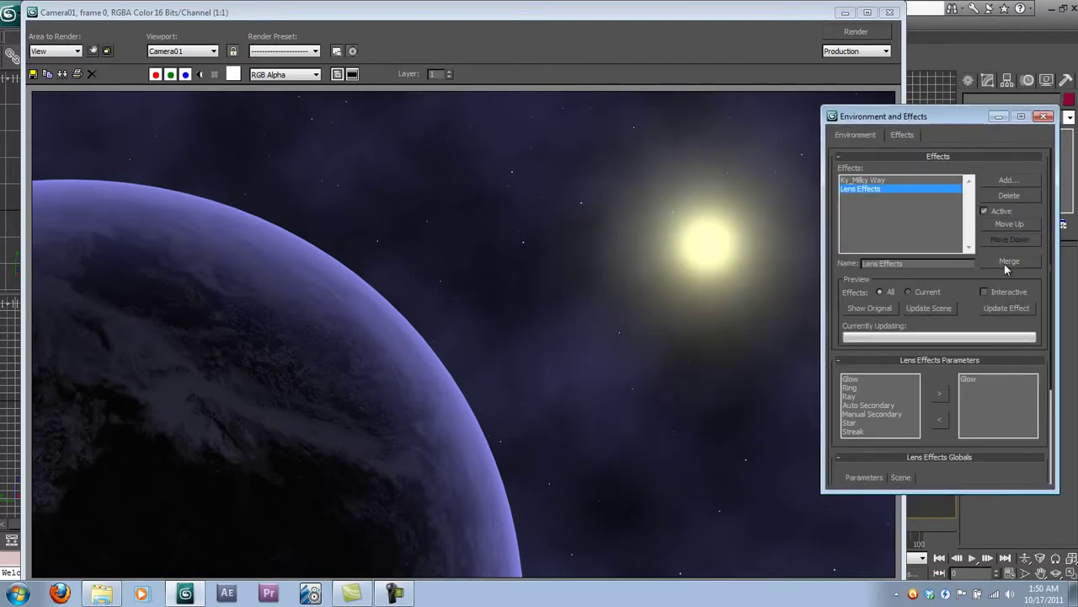
click(998, 293)
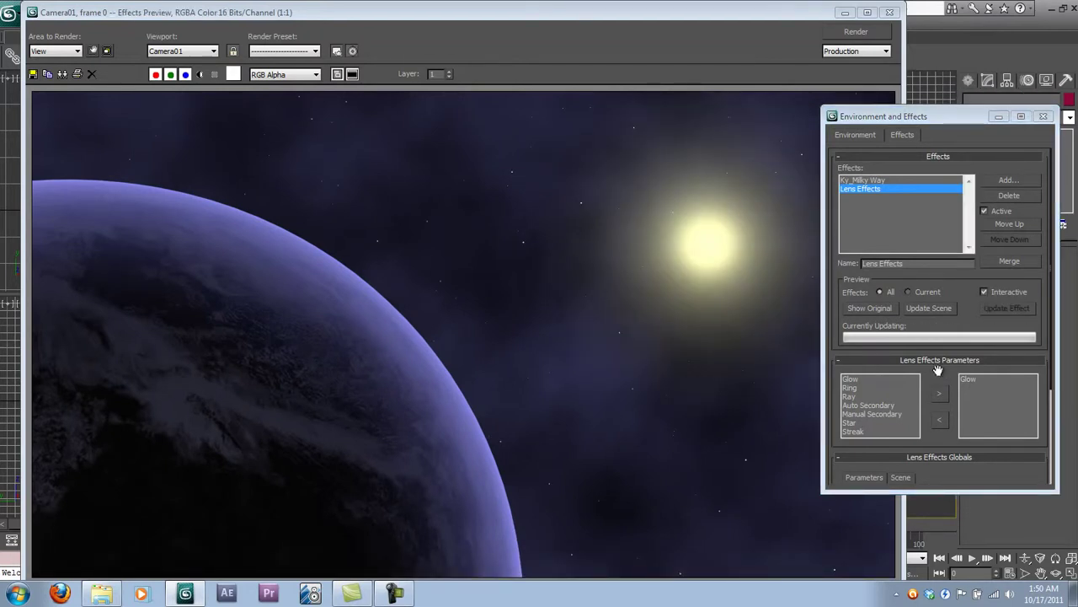
Set the existing Glow element's Intensity to 150 and its Size to 10.
click(975, 380)
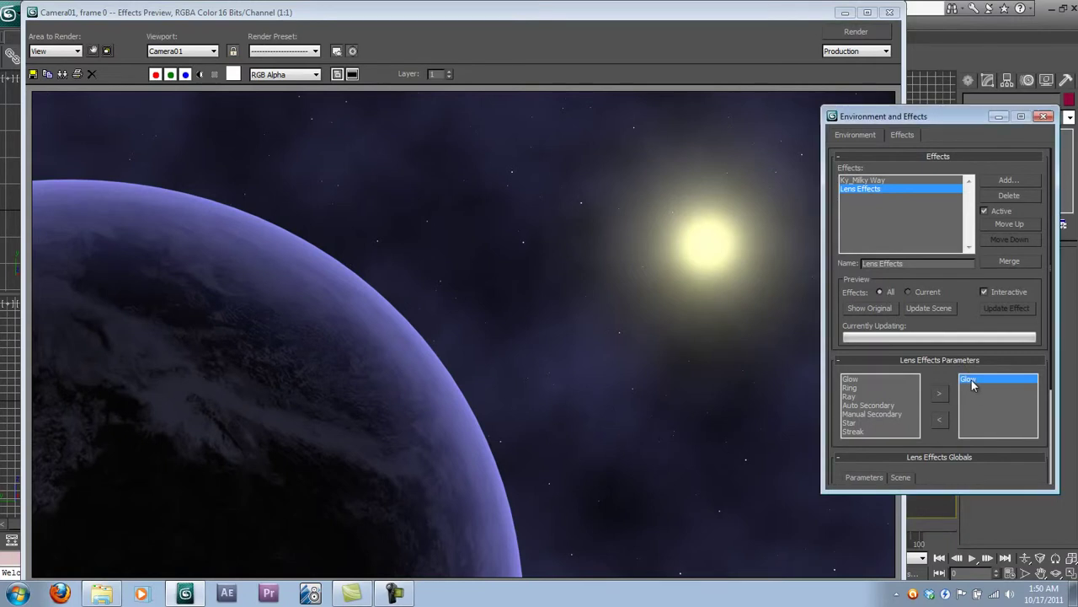
drag(948, 371, 843, 48)
scroll(963, 337, down, 2)
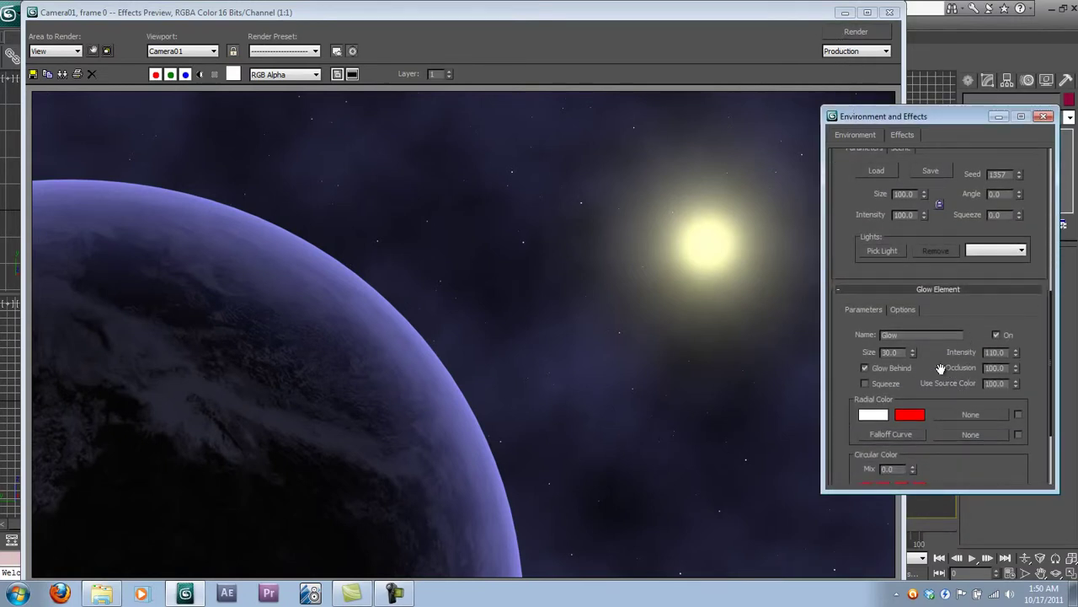
double_click(997, 287)
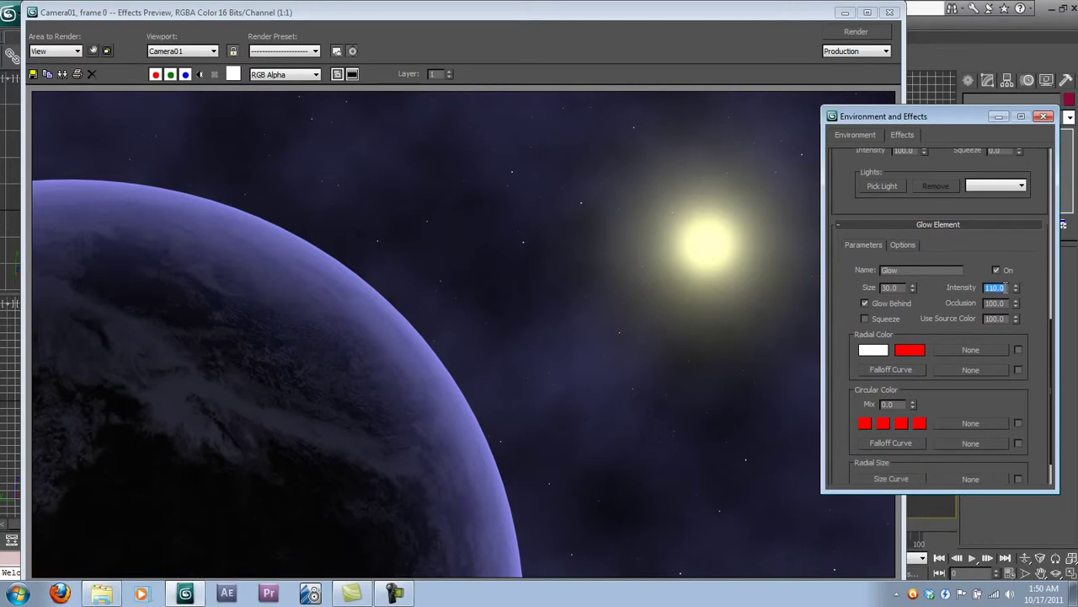
text(125)
key(Return)
text(150)
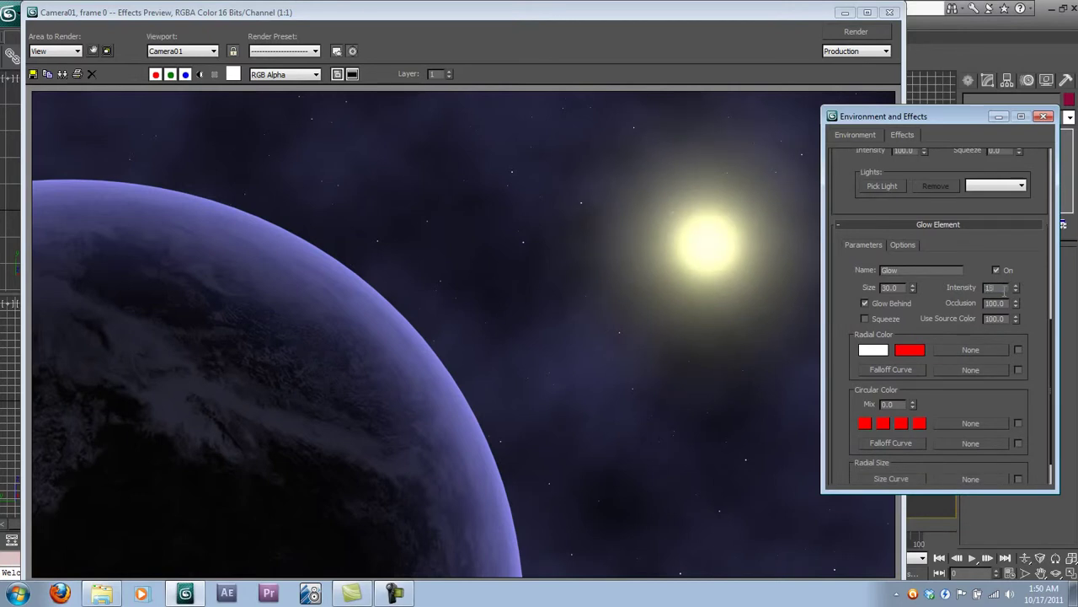
key(Return)
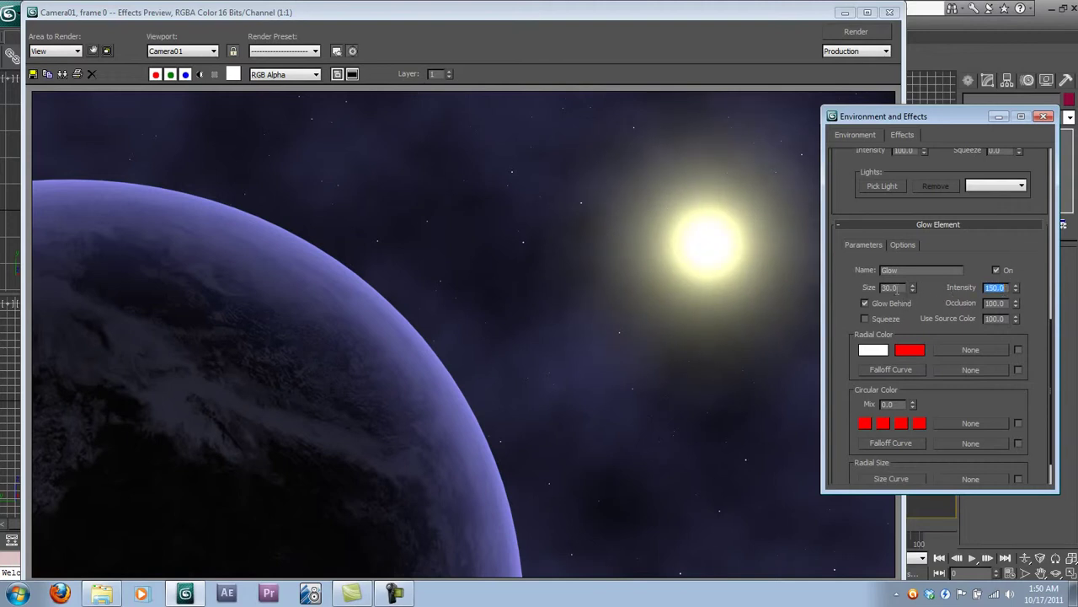
click(889, 287)
text(10)
key(Return)
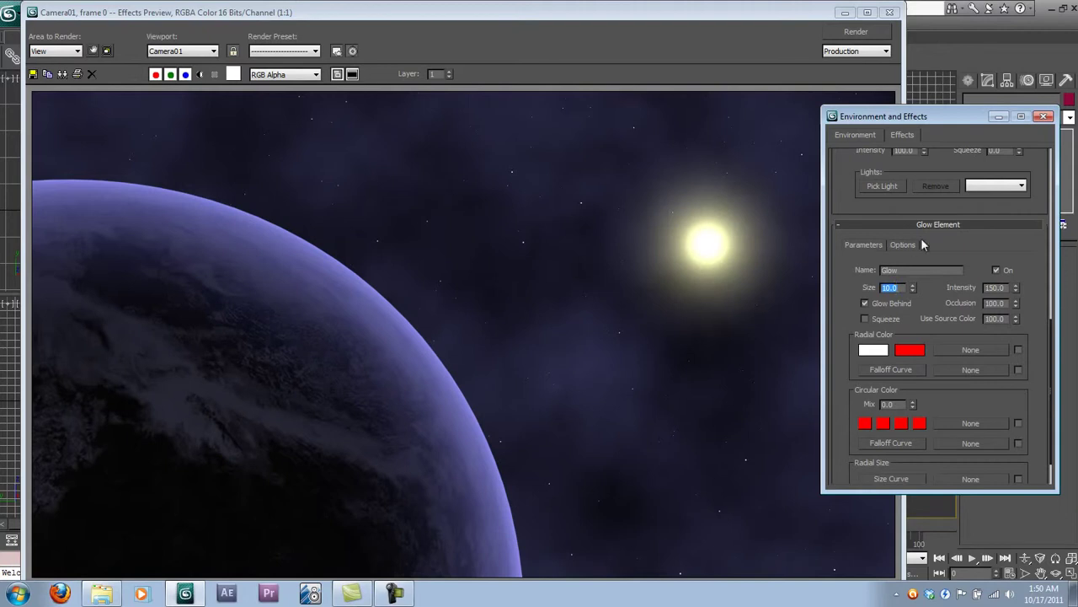
Add a second Glow element to the Lens Effects.
drag(950, 245, 953, 477)
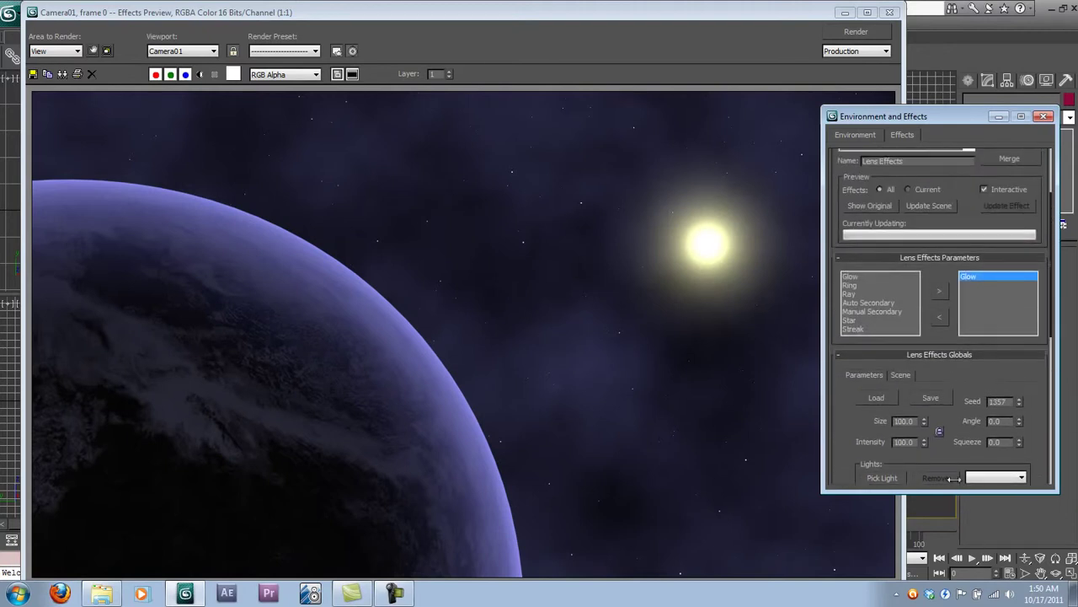
click(881, 277)
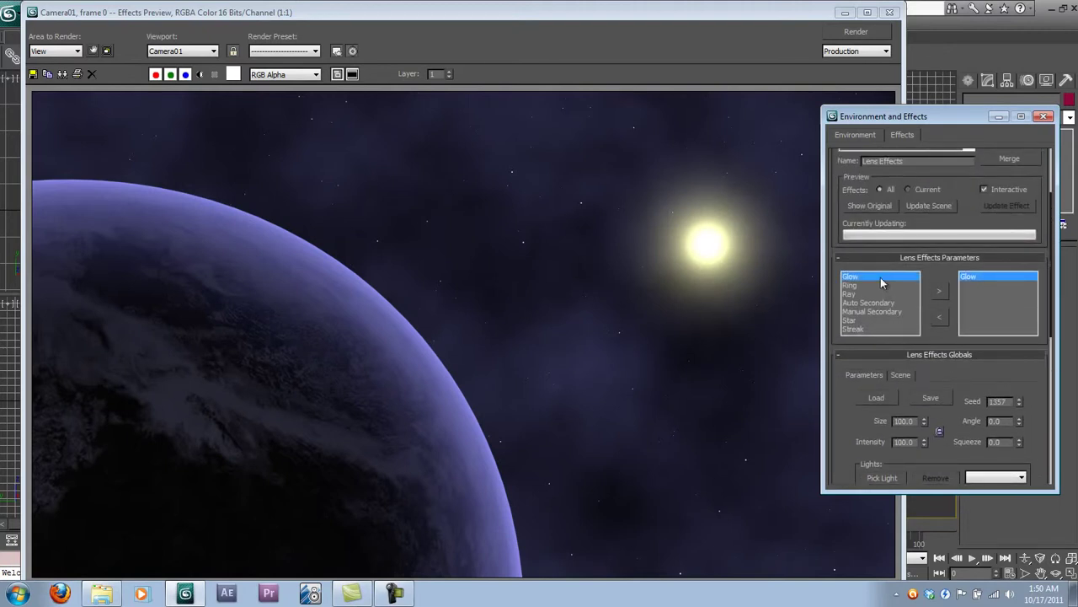
click(940, 292)
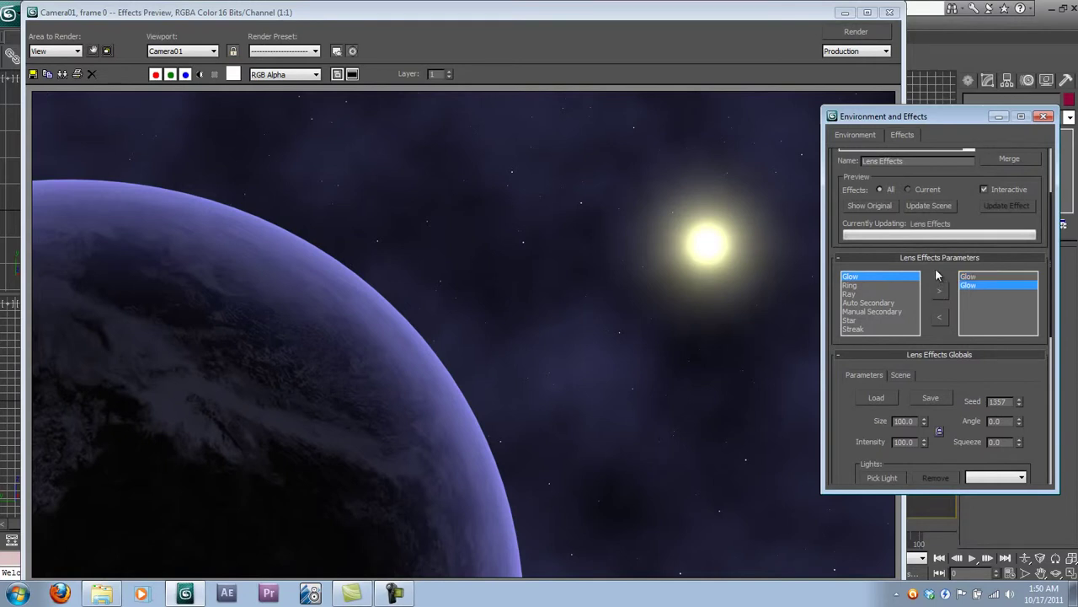
Set the second Glow's Intensity to 75, Use Source Color to 100 and Size to 500, with Glow Behind turned off.
scroll(933, 244, down, 8)
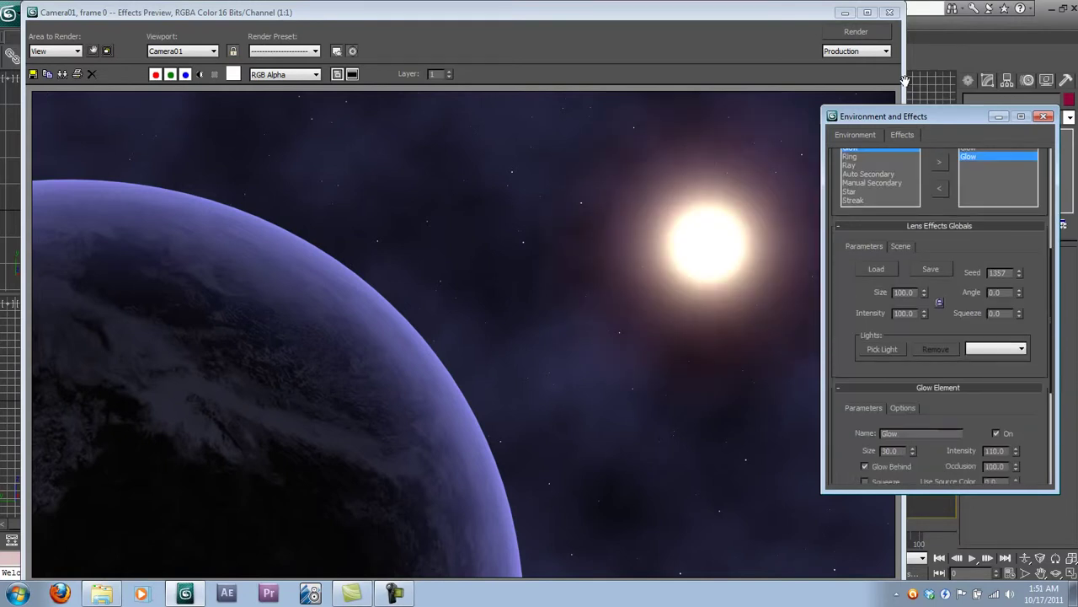
scroll(975, 317, down, 3)
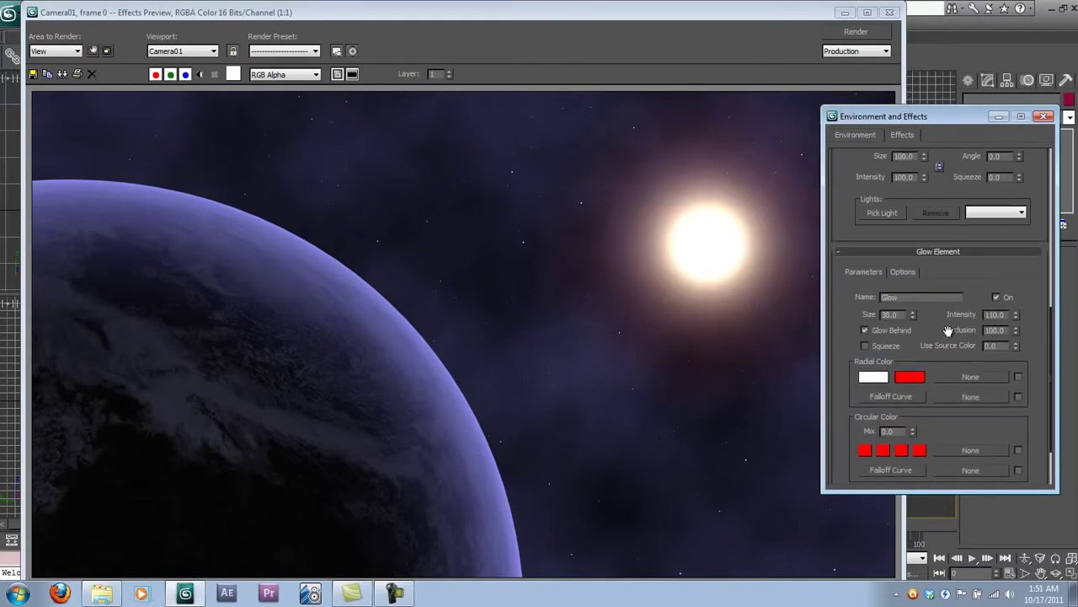
click(996, 243)
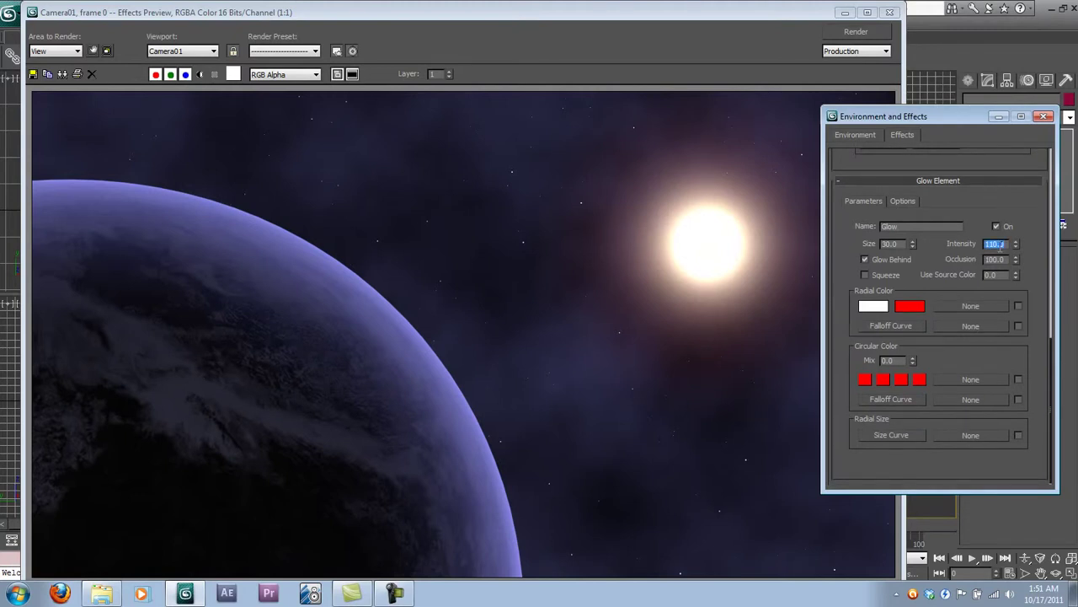
text(75)
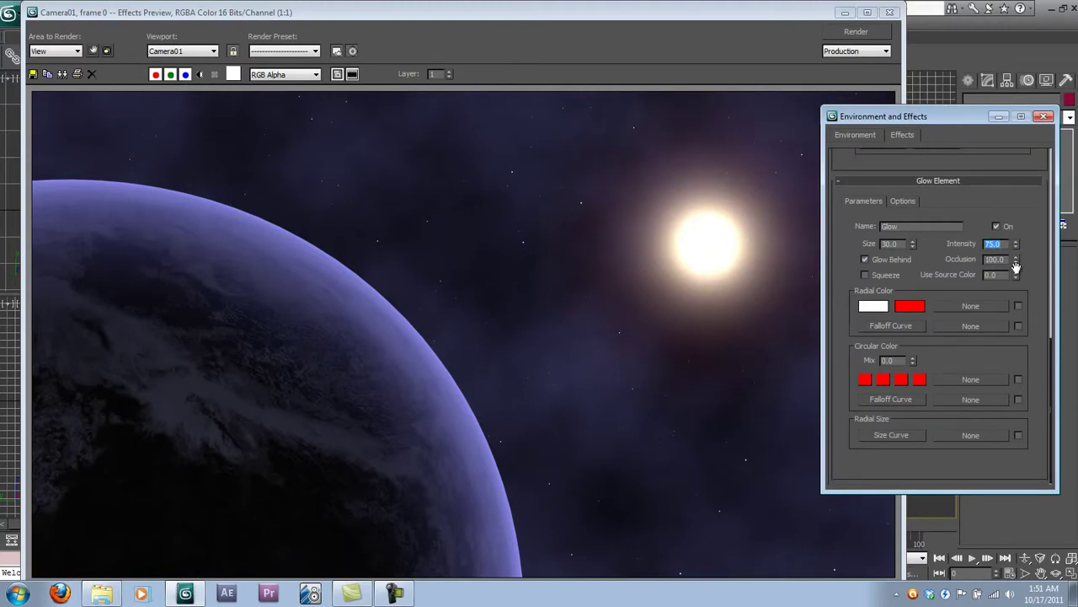
drag(1018, 274, 1018, 268)
text(5)
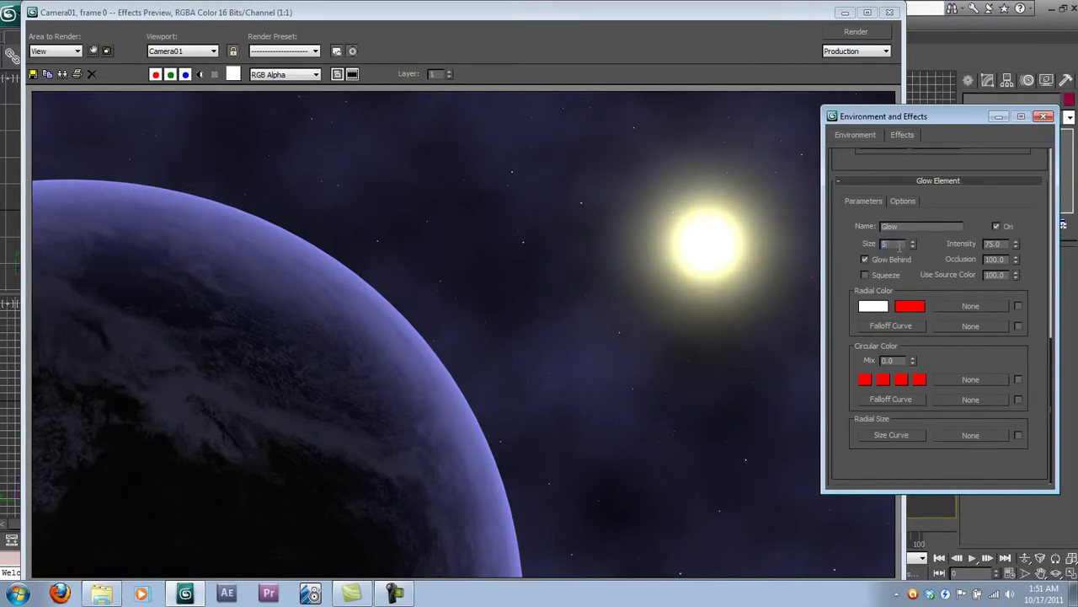
text(00)
key(Return)
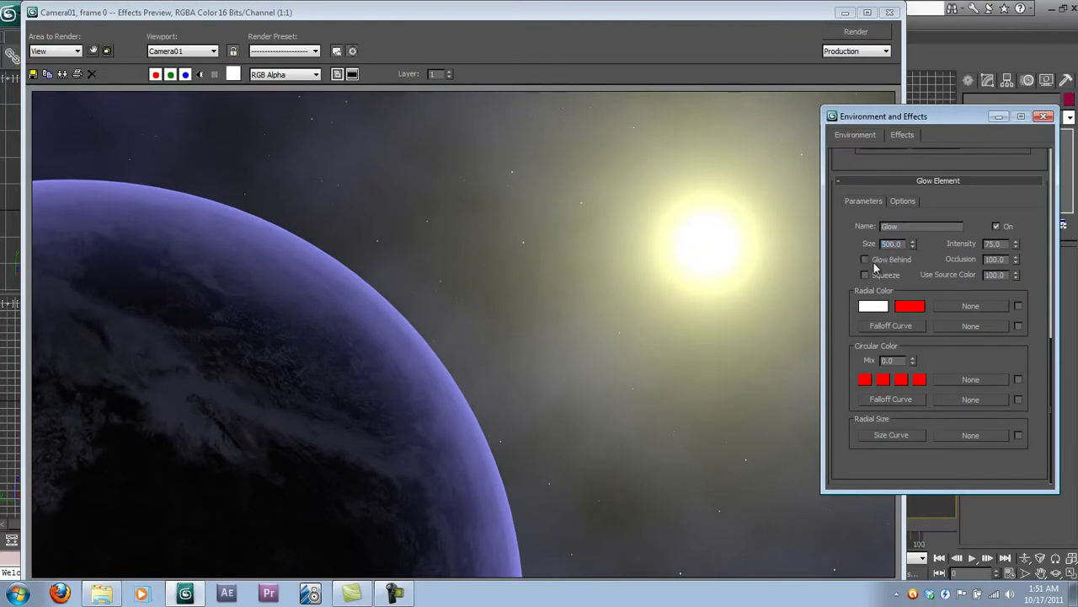
Reduce the second Glow's Intensity to 25 and close the Environment and Effects window.
double_click(1002, 245)
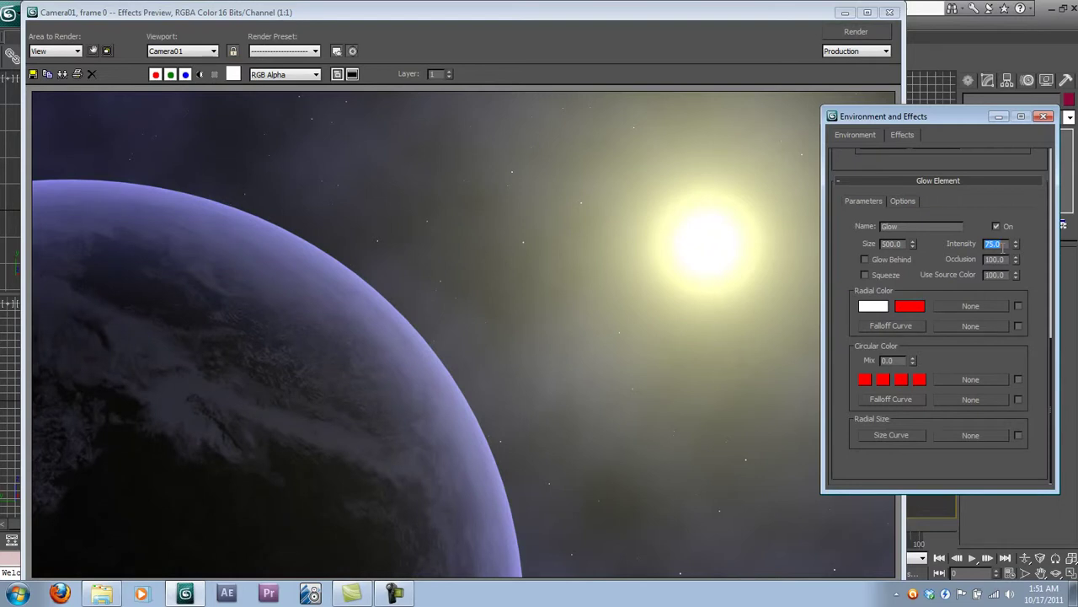
key(Return)
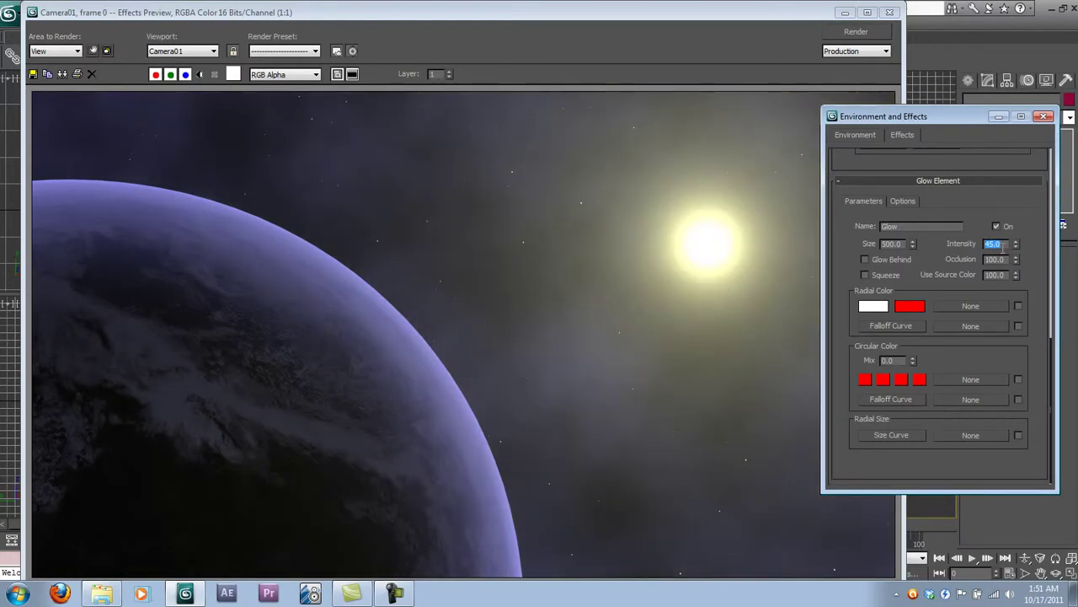
drag(958, 199, 957, 214)
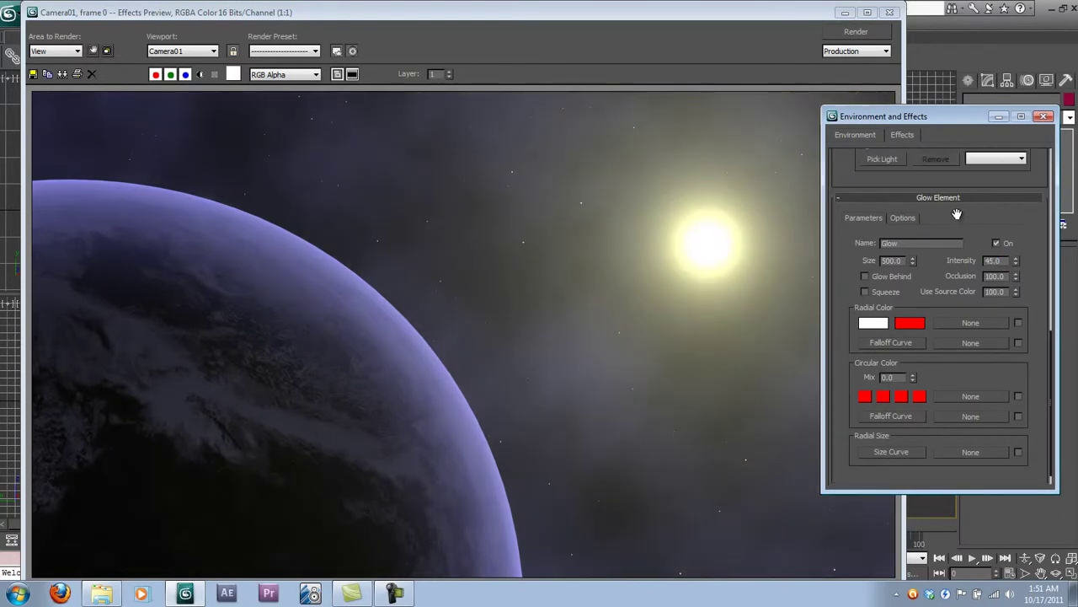
double_click(996, 261)
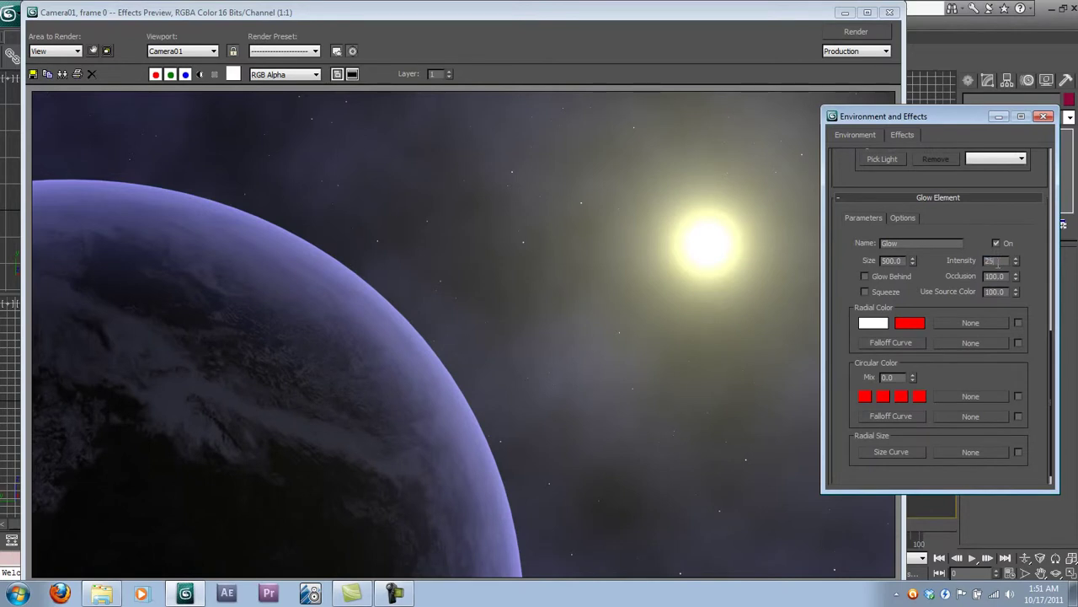
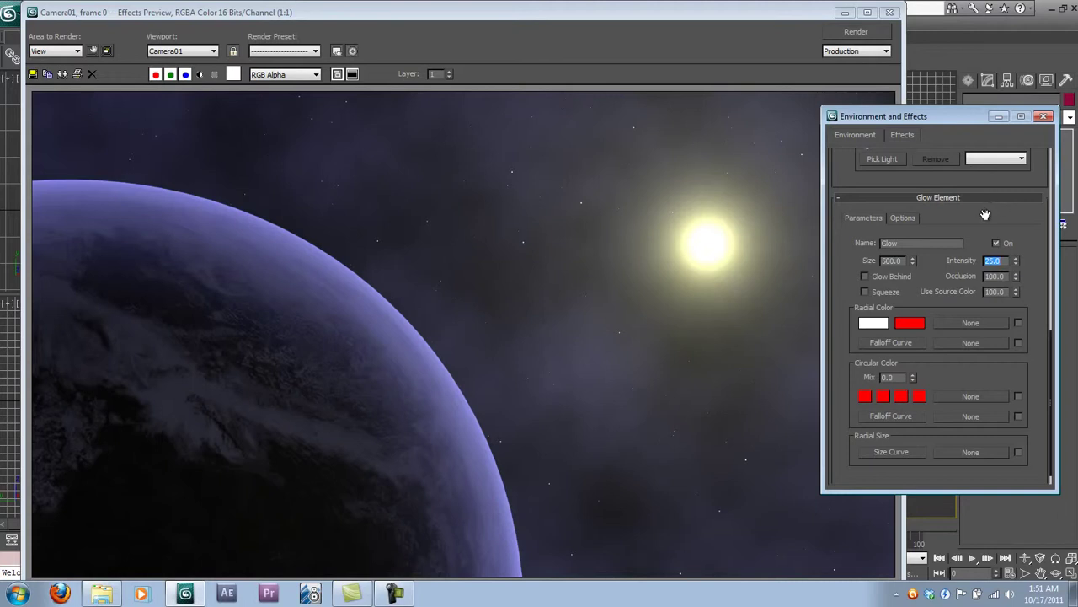
drag(985, 216, 975, 509)
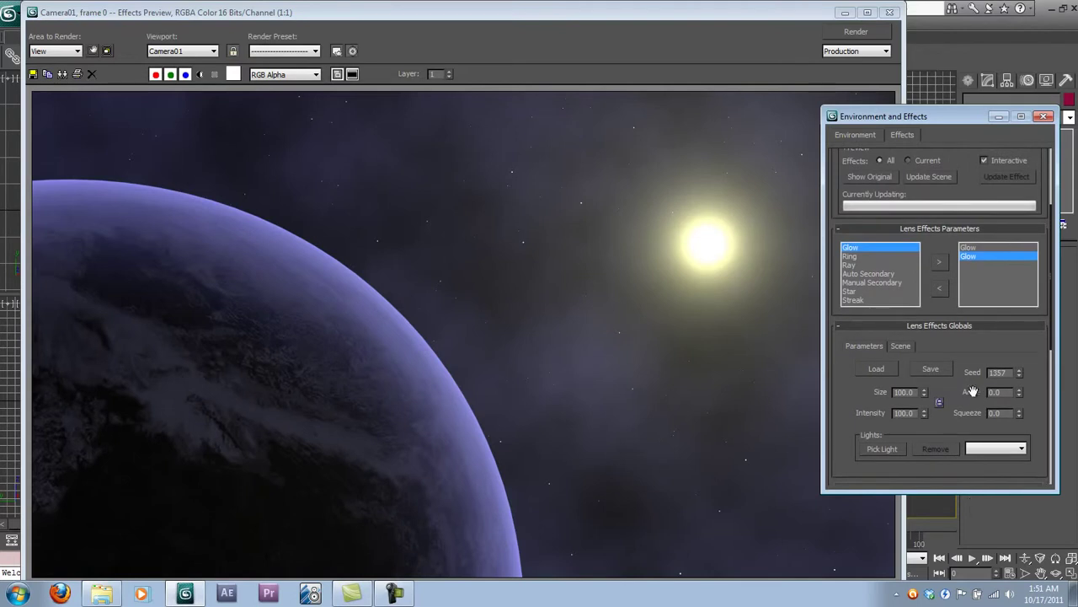
drag(970, 338, 973, 426)
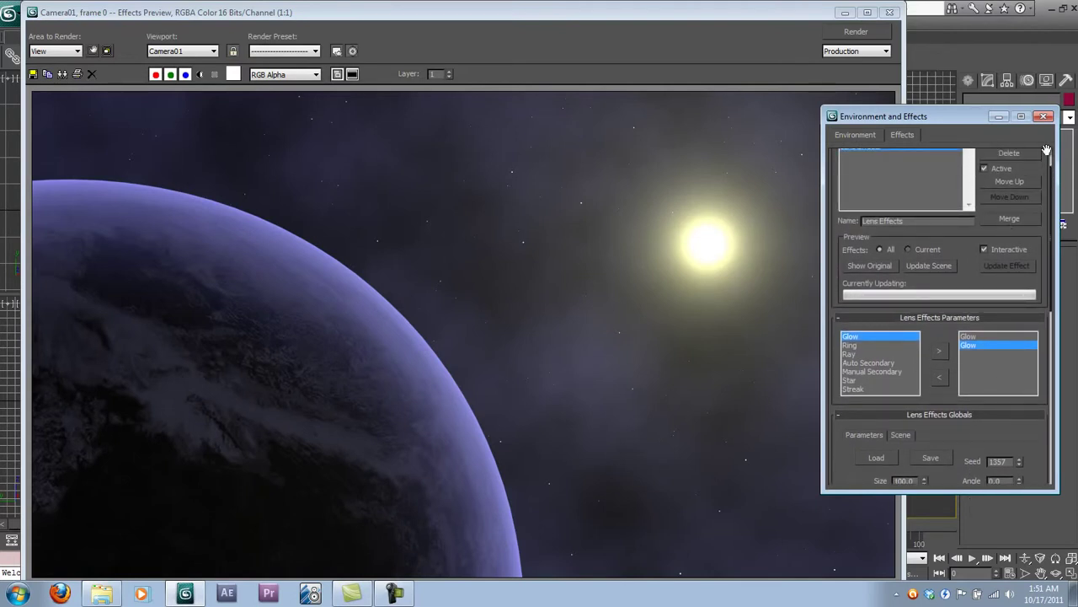
click(1044, 117)
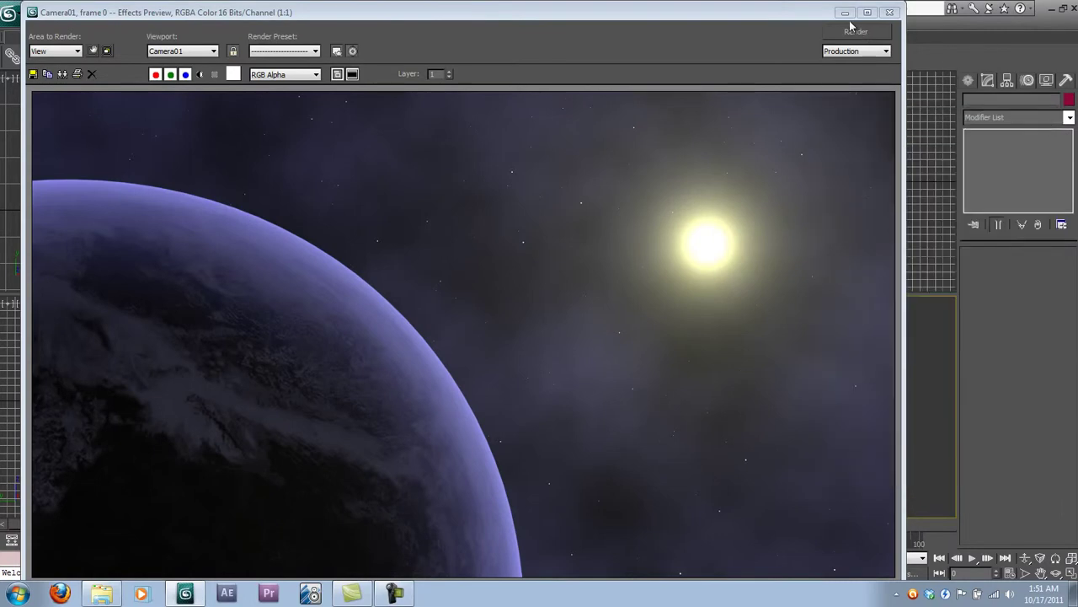
Create a small GeoSphere in the Top view, just right of the planet and skylight.
click(969, 82)
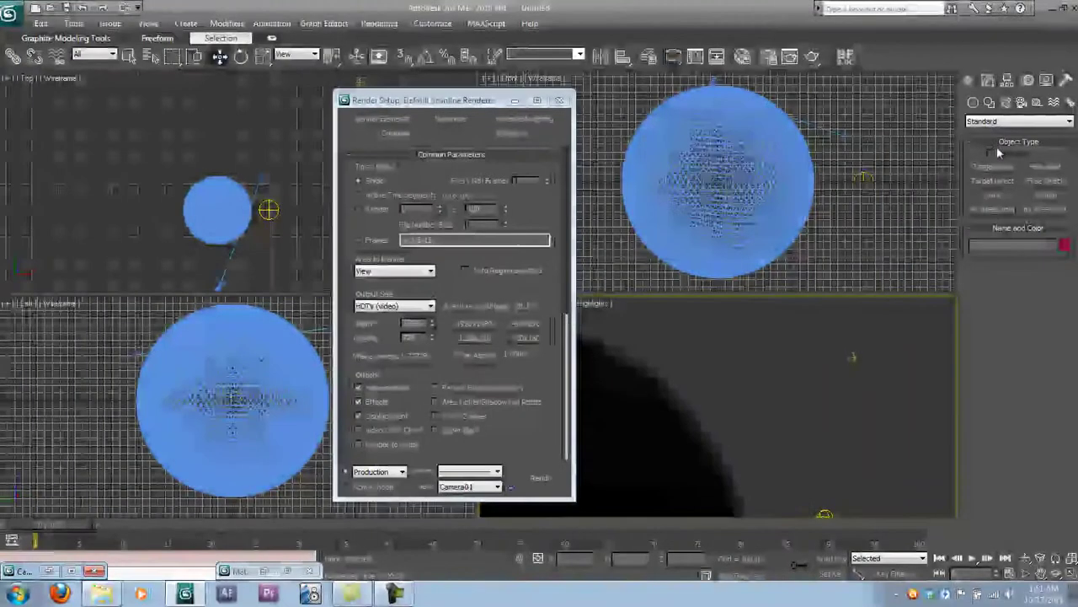
click(973, 102)
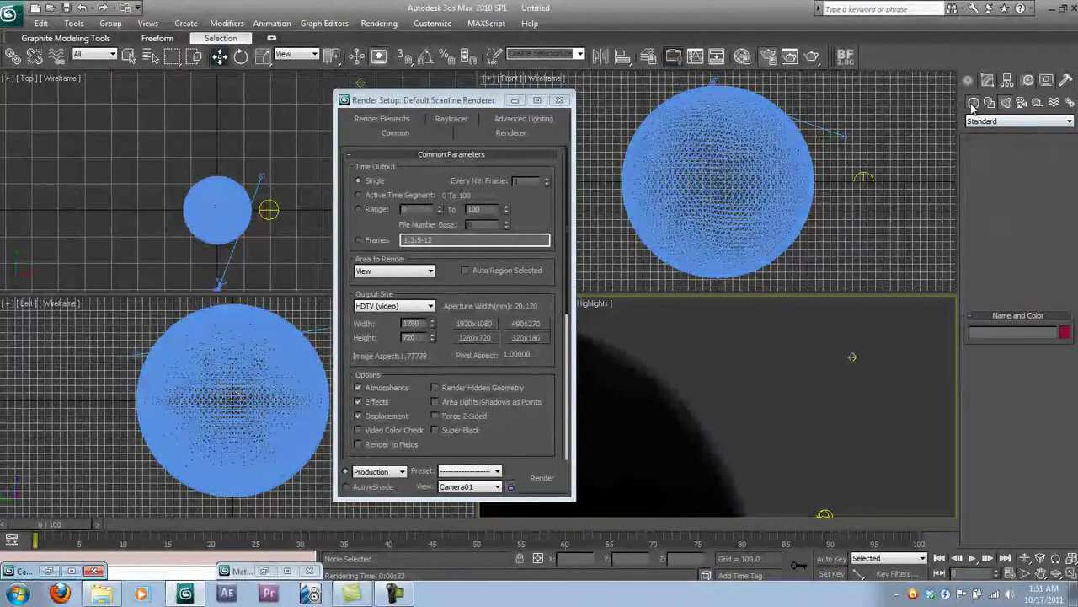
click(516, 100)
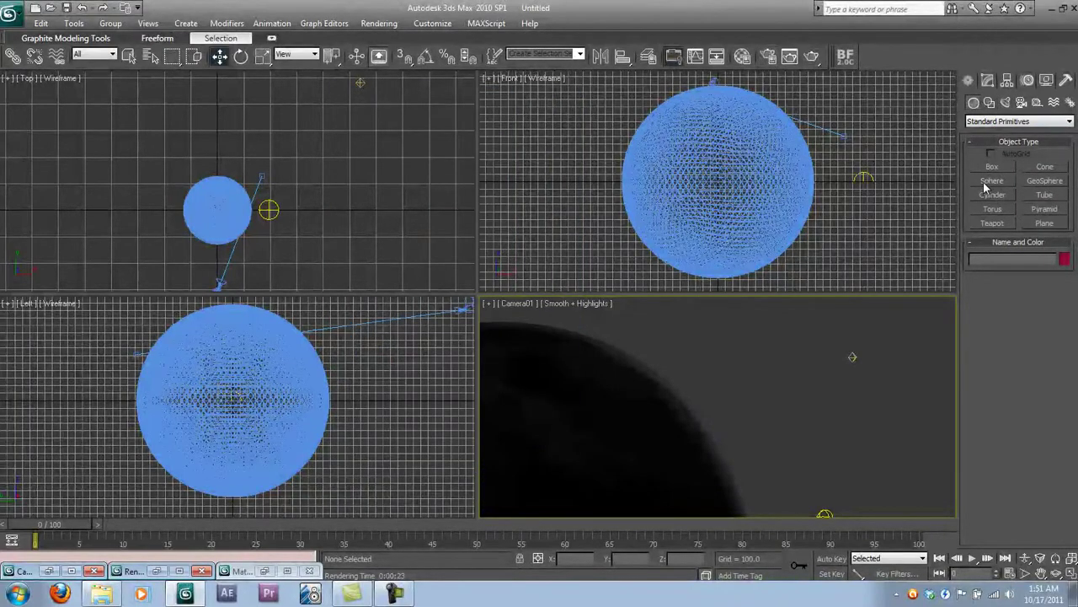
click(1045, 180)
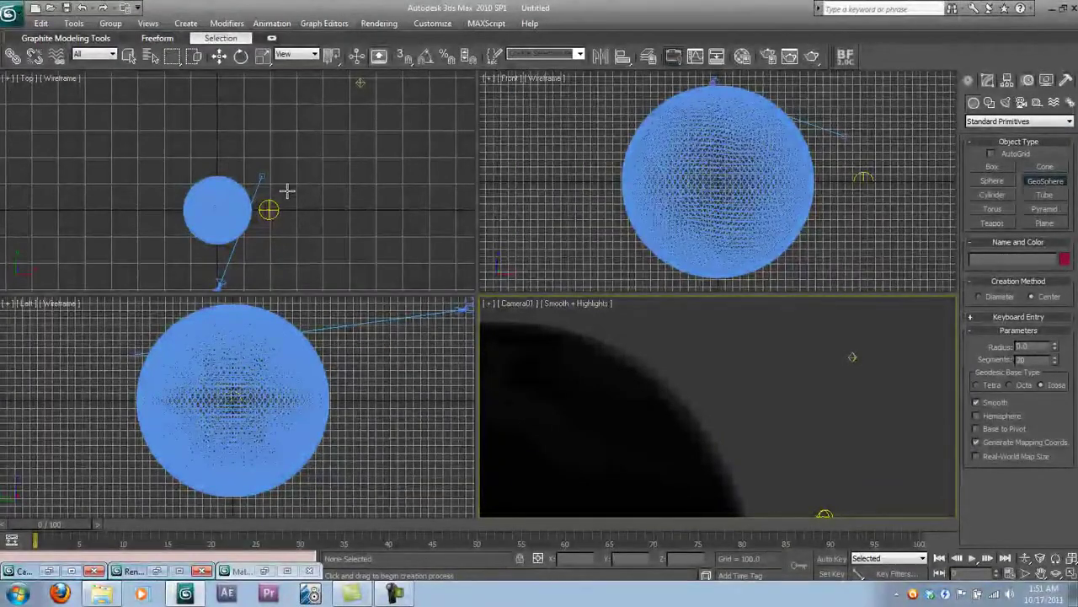
drag(290, 187, 292, 184)
drag(213, 74, 215, 76)
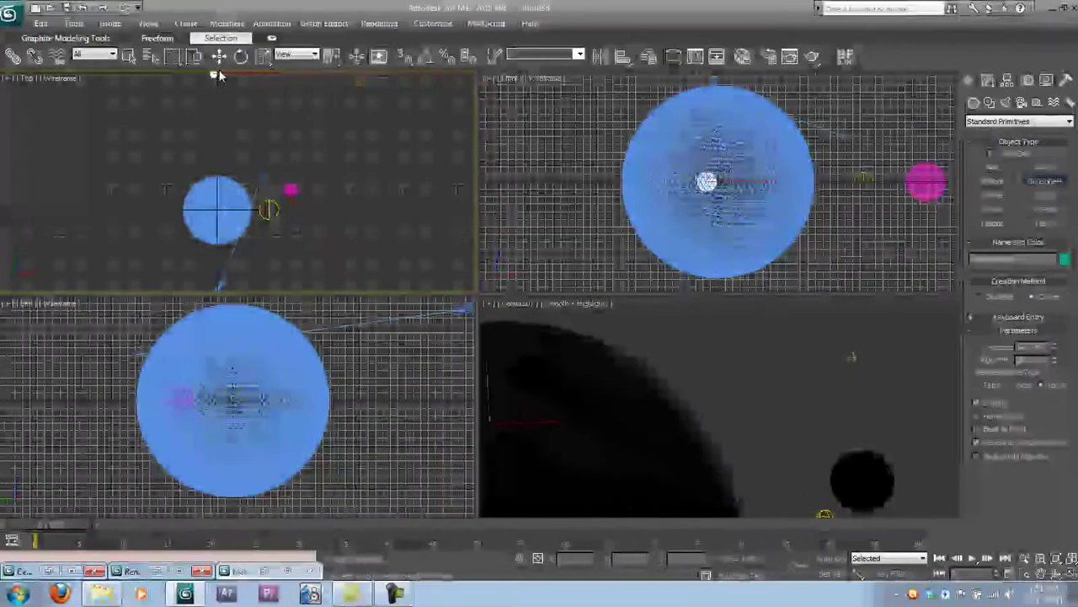
key(ctrl+z)
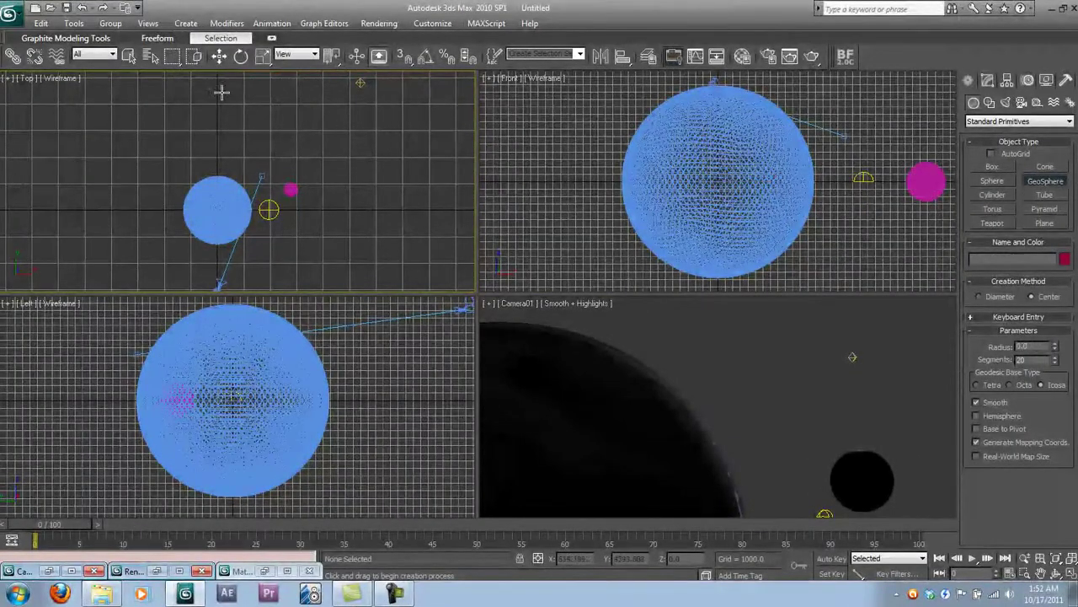
Raise the small GeoSphere to a Z of about 1094 and shift it closer to the planet, to an X of about 1584.
click(220, 56)
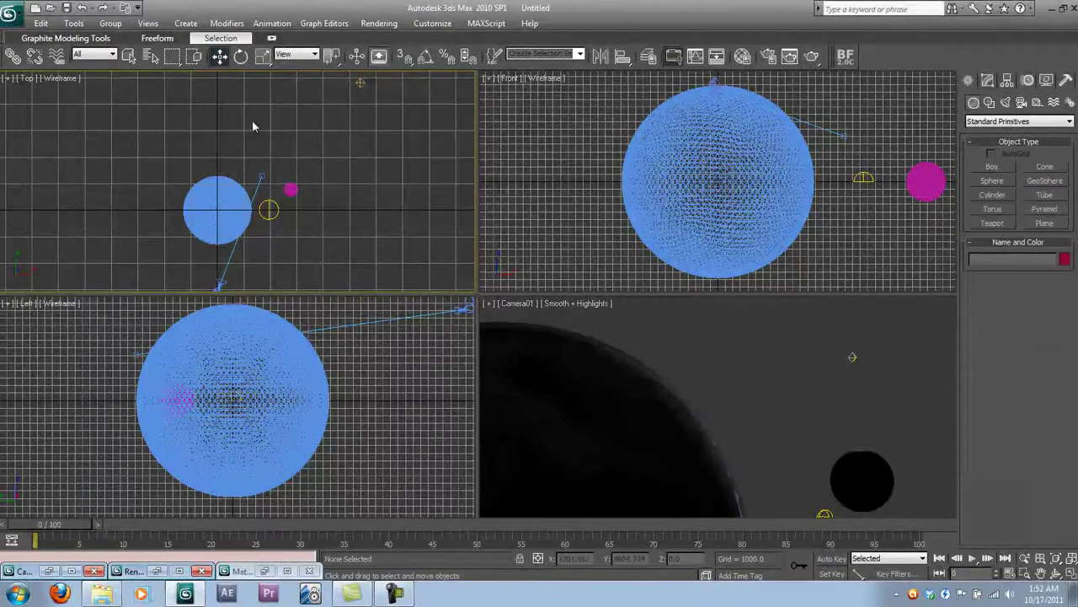
click(291, 188)
drag(712, 562, 712, 529)
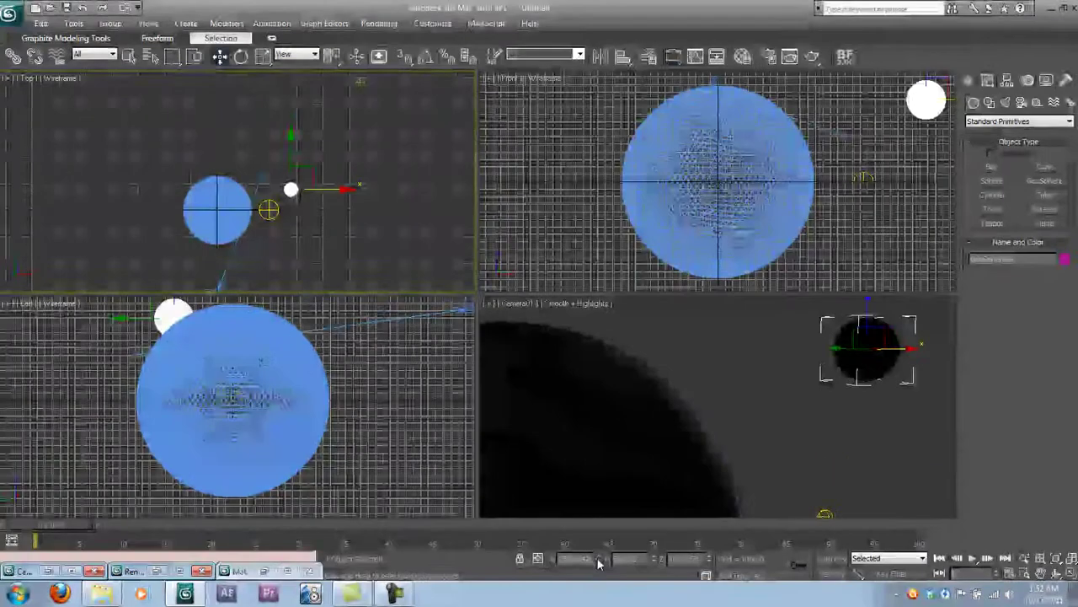
drag(600, 560, 605, 594)
click(815, 443)
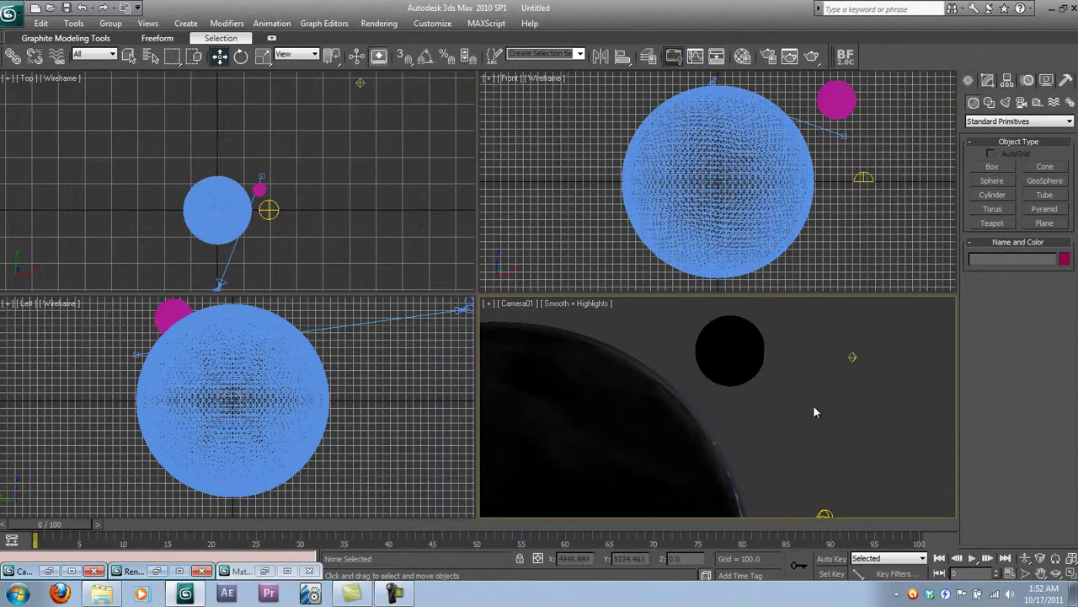
Rename the small GeoSphere as Moon.
drag(764, 353, 763, 350)
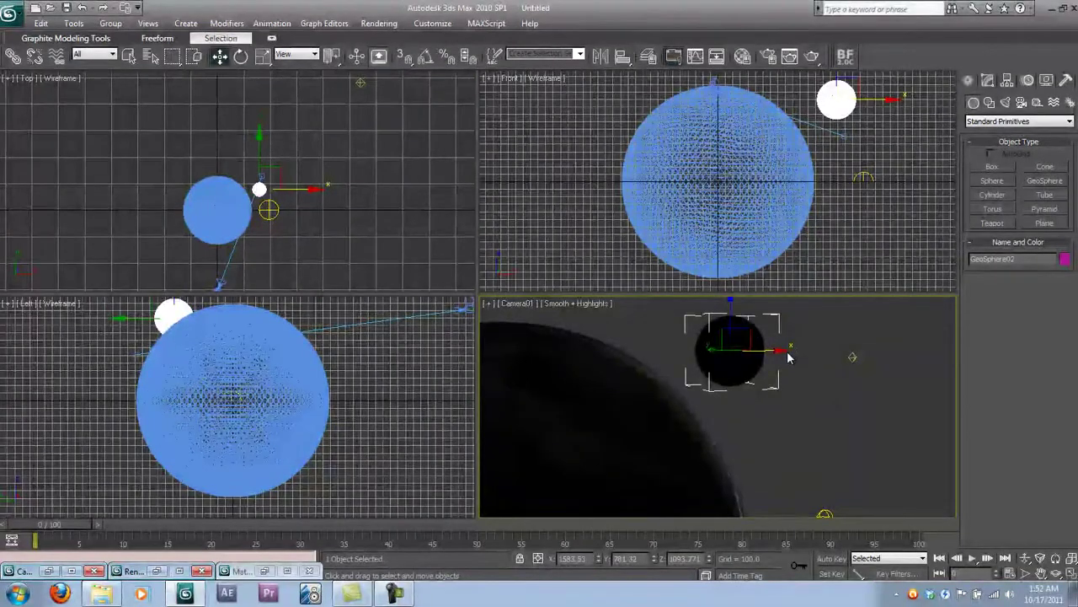
click(1027, 259)
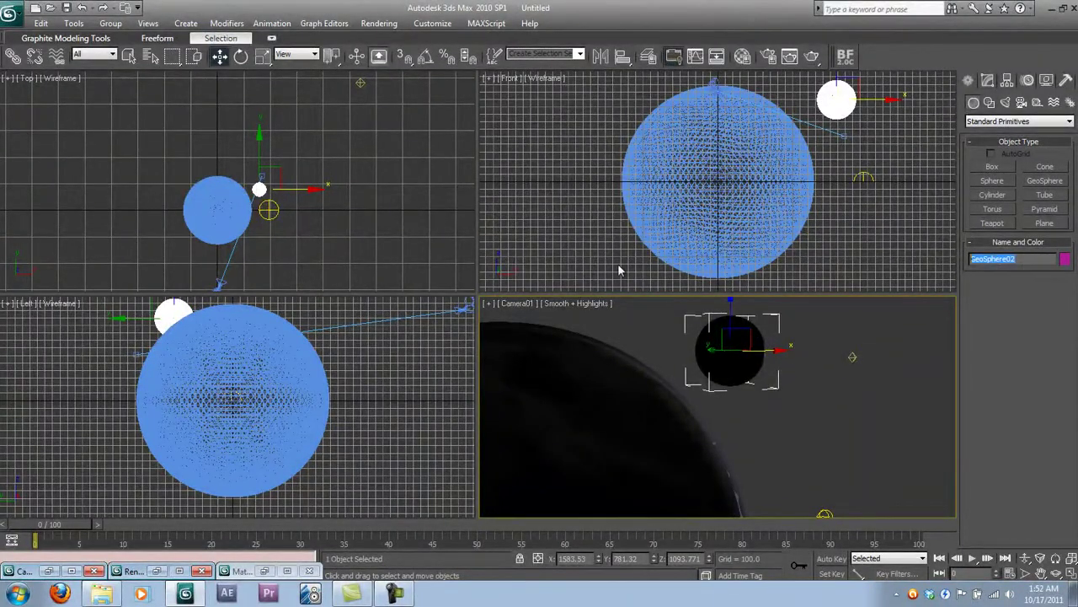
text(Moon)
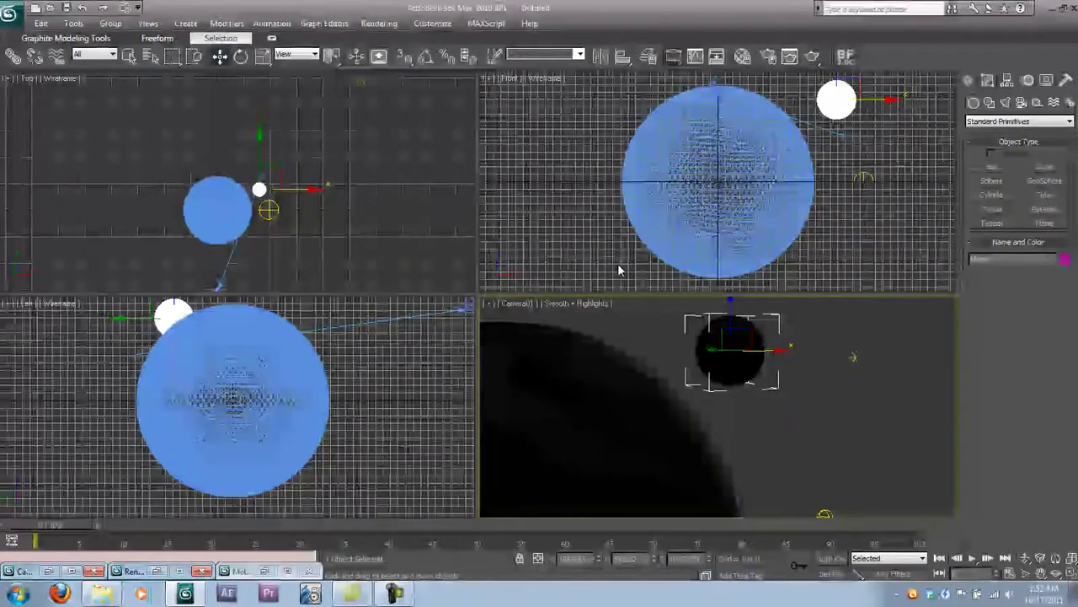
click(838, 437)
Select GeoSphere01 from the scene's object list and rename it as Planet.
key(h)
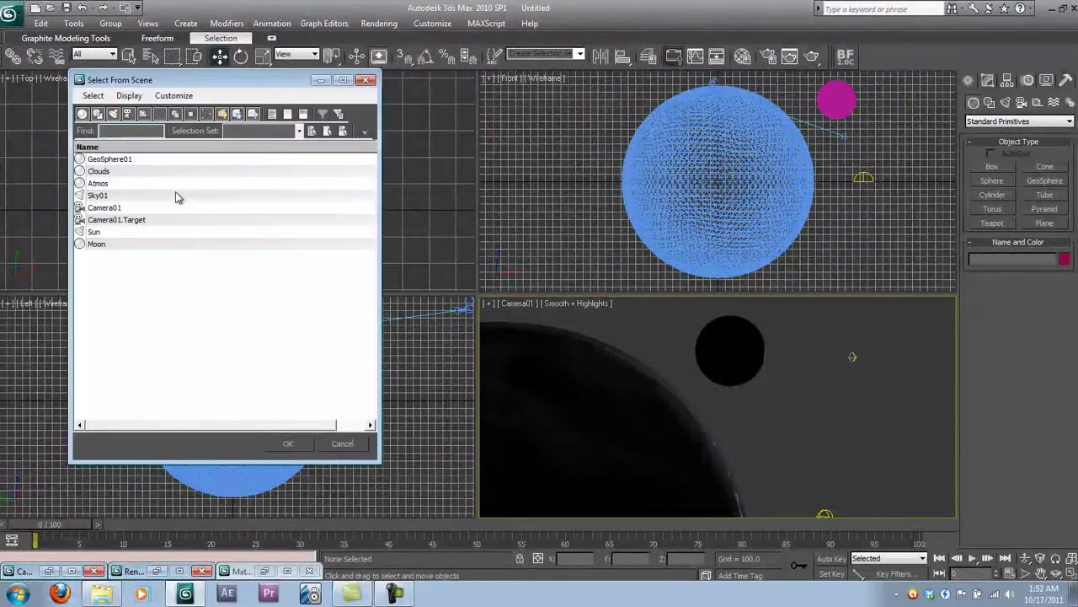
click(147, 170)
double_click(144, 161)
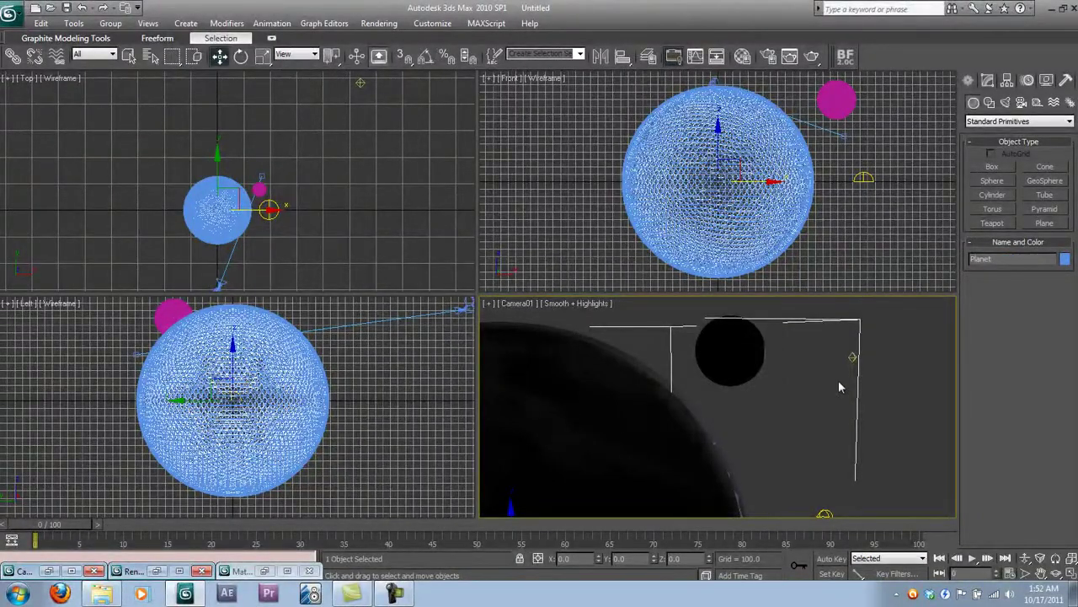
With the Moon selected, activate the unused 09 - Default material slot and open the Styx folder under Texture Maps in Windows Explorer.
click(749, 348)
key(m)
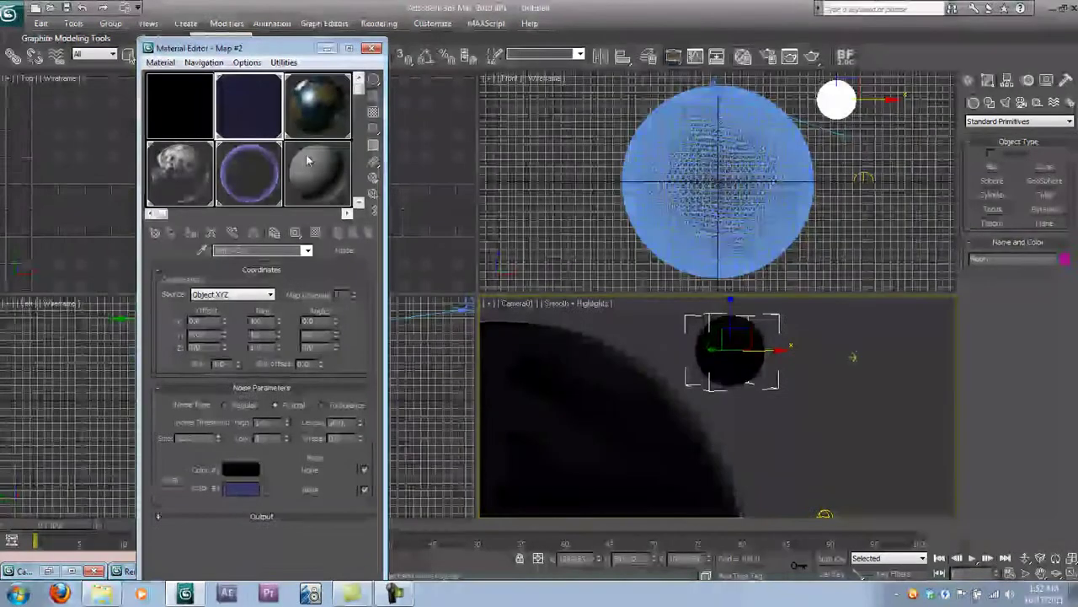
click(308, 199)
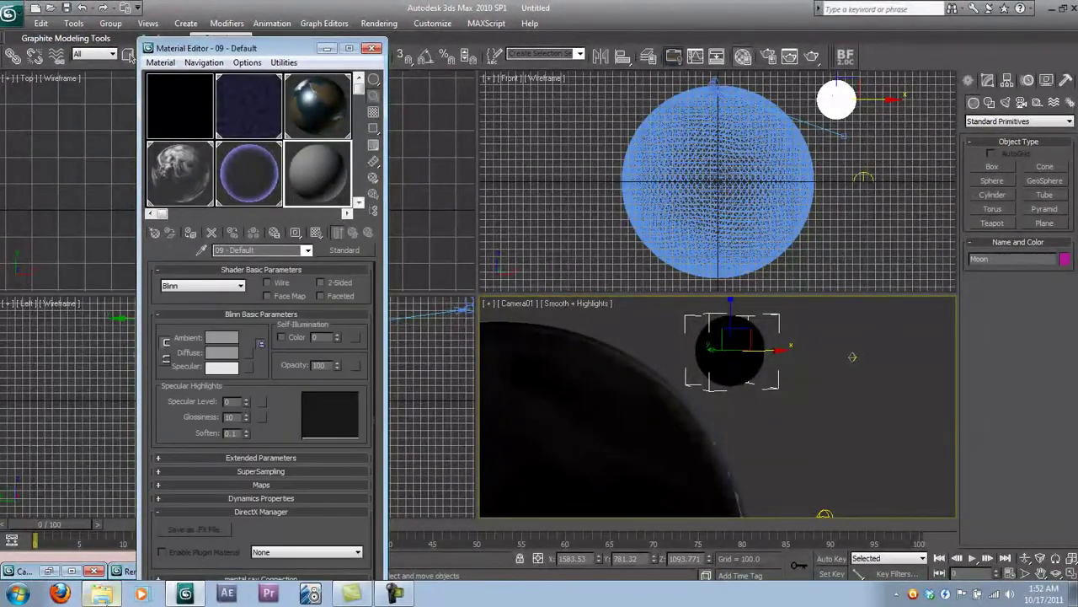
click(101, 594)
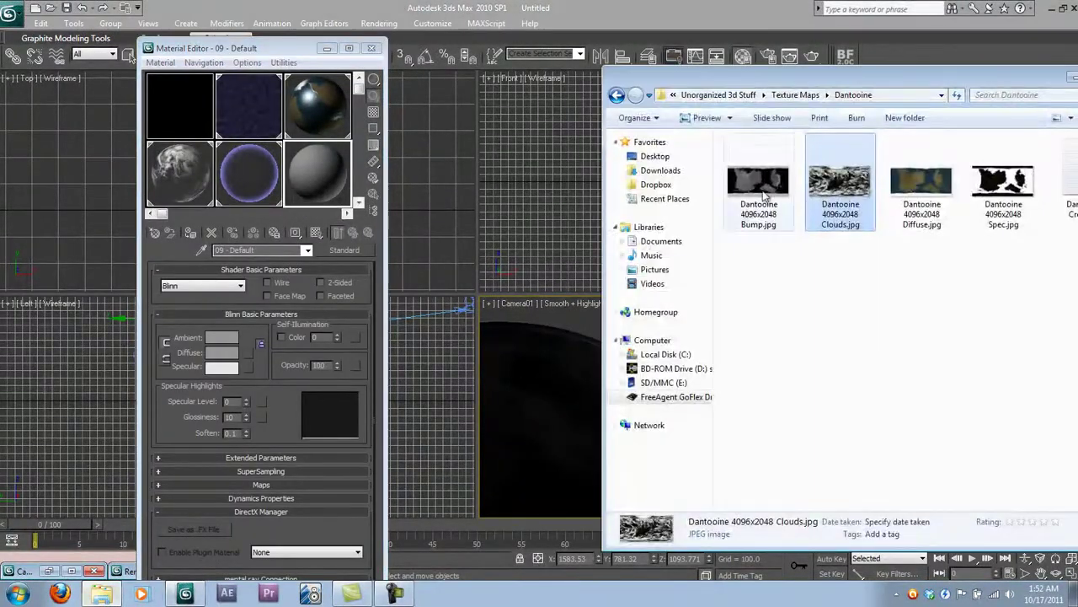
click(796, 95)
drag(884, 88, 664, 87)
double_click(777, 169)
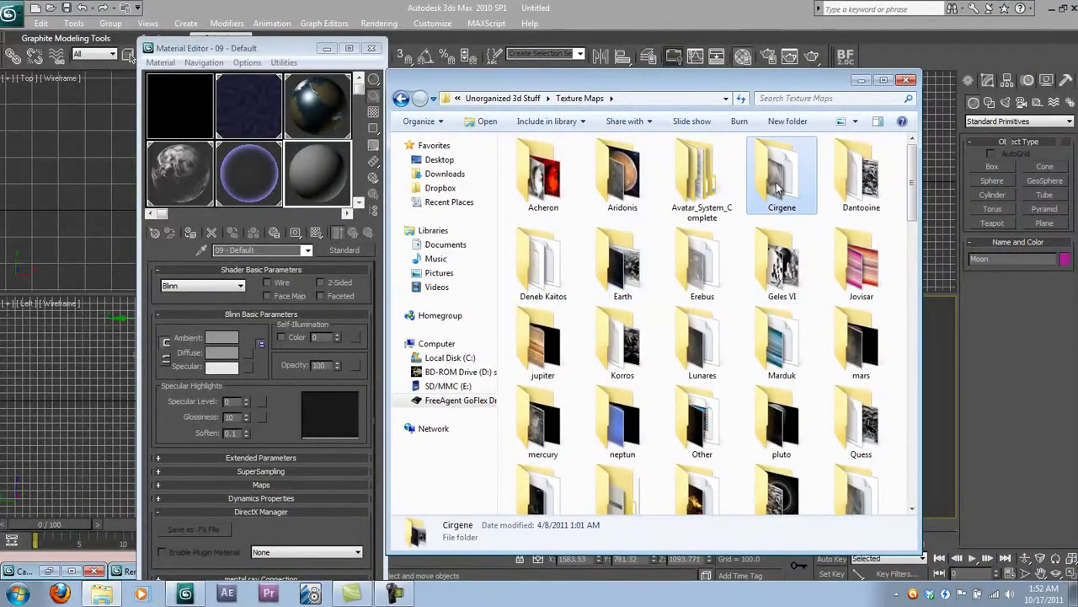
click(603, 99)
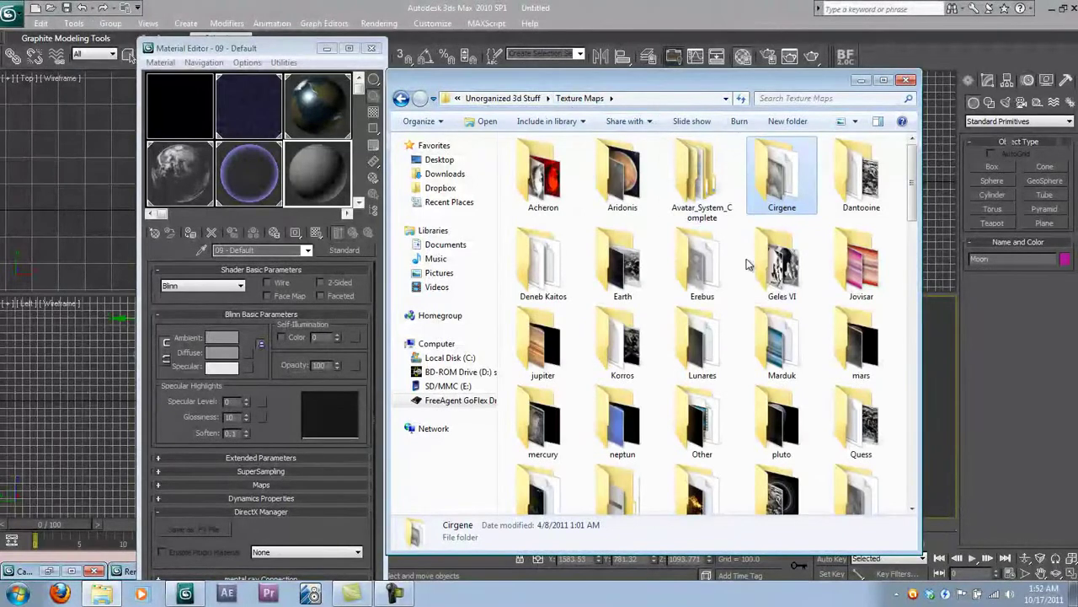
click(790, 287)
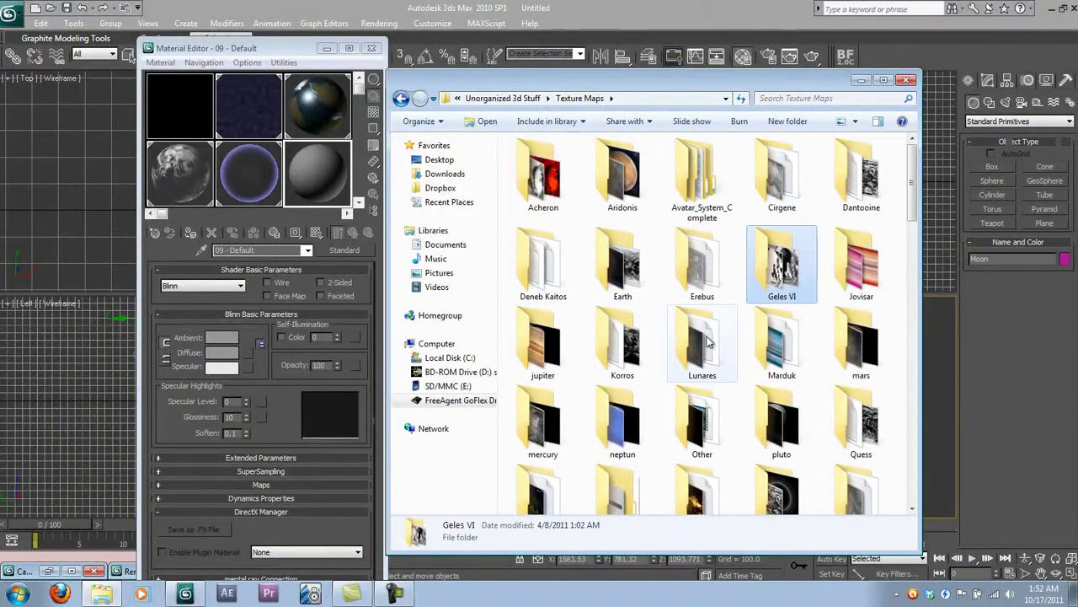
scroll(758, 345, down, 3)
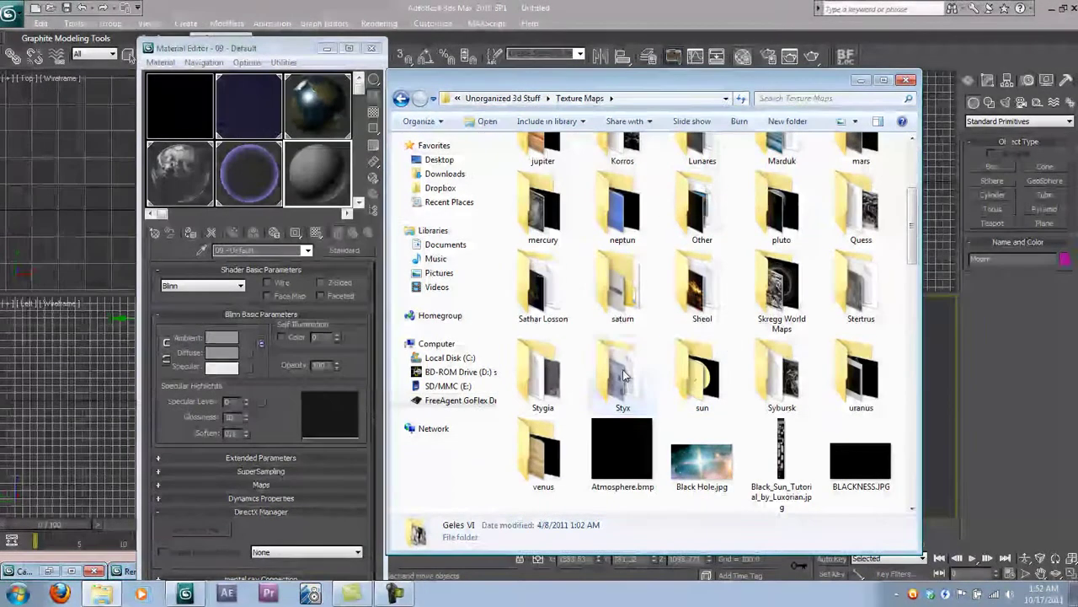
double_click(623, 371)
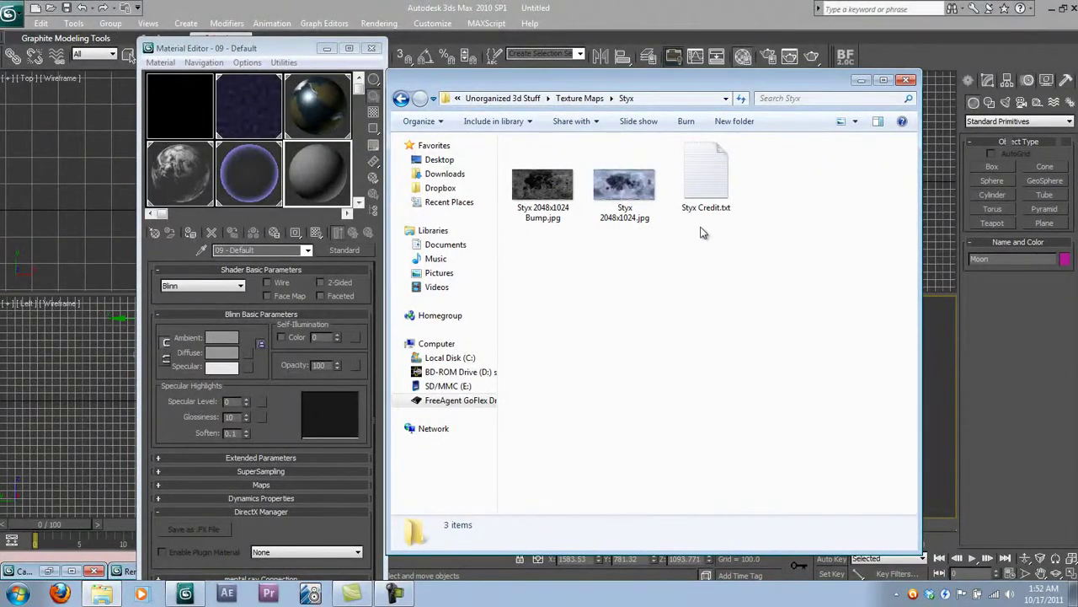
Assign Styx 2048x1024.jpg to the material's Diffuse Color map and Styx 2048x1024 Bump.jpg to its Bump map.
click(253, 485)
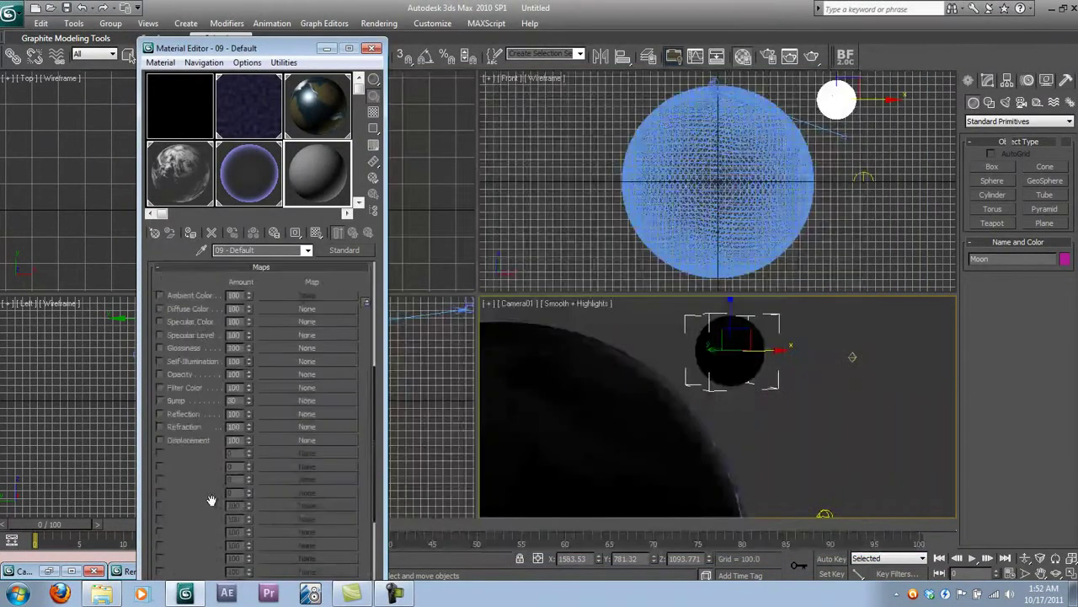
click(101, 593)
drag(625, 185, 307, 310)
drag(543, 186, 284, 324)
drag(278, 393, 279, 400)
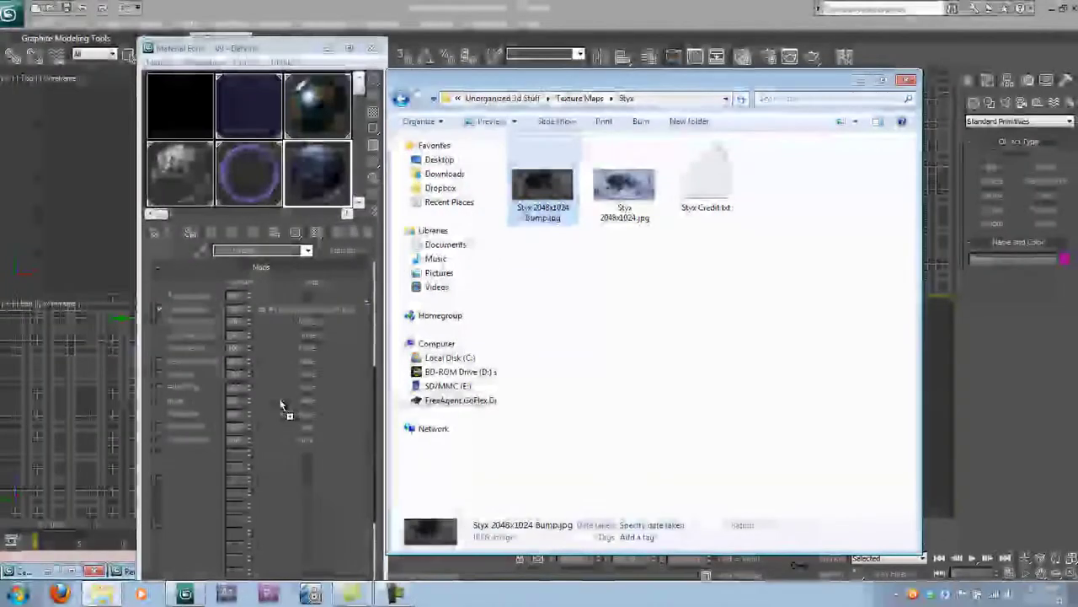
click(327, 263)
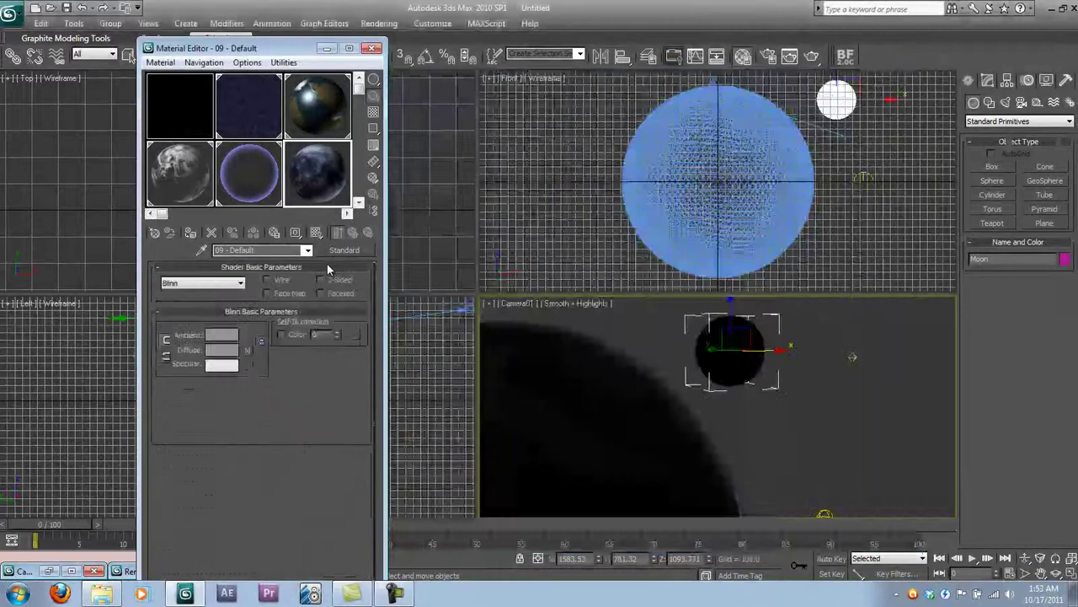
Set the Moon material's ambient and diffuse colors to black and minimize the Material Editor.
click(223, 349)
drag(385, 173, 385, 84)
click(494, 196)
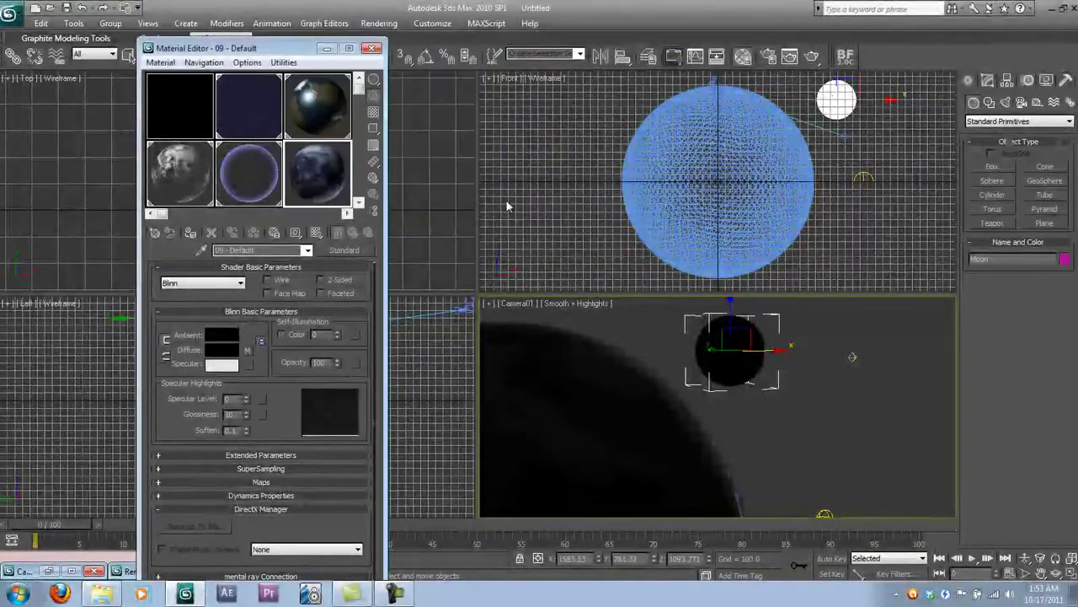
click(646, 323)
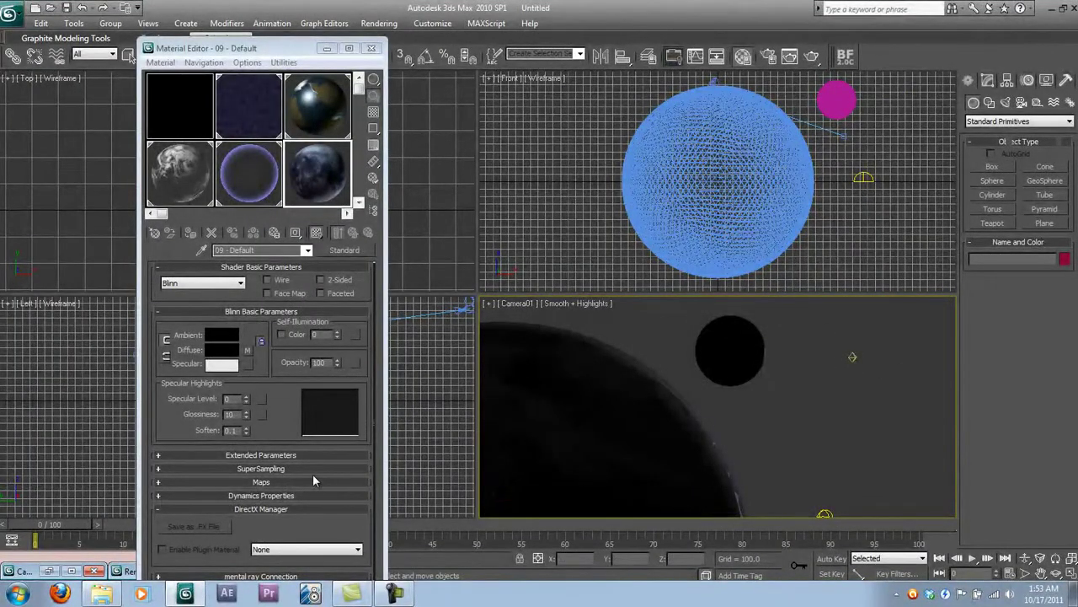
click(327, 48)
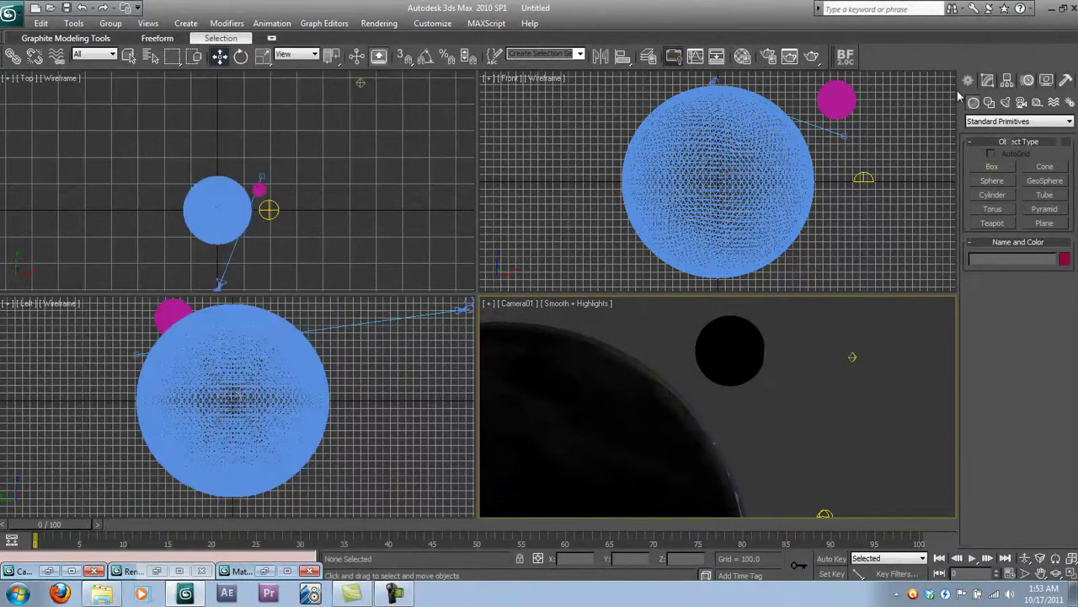
Create a standard Omni light in the Top view, far to the right of the planet, and raise it to a Z of about 1374.
click(1005, 102)
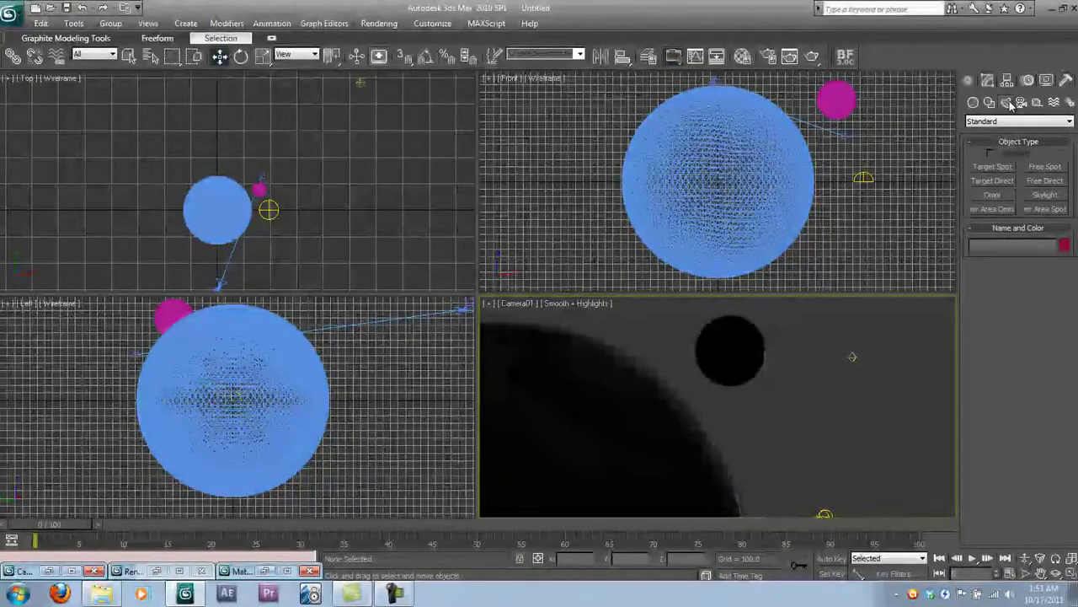
click(995, 195)
click(428, 180)
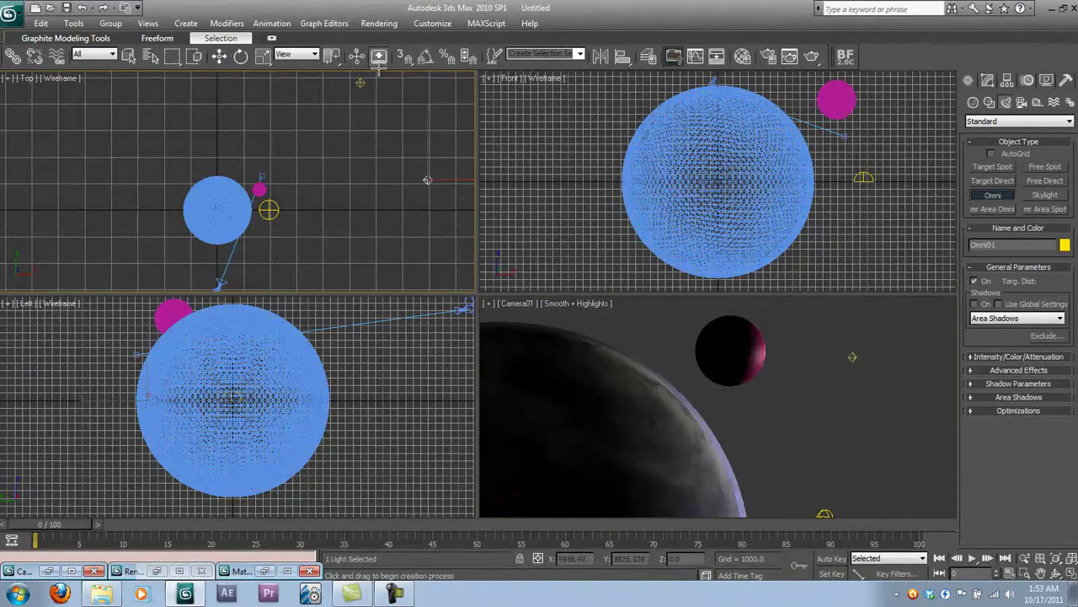
click(219, 56)
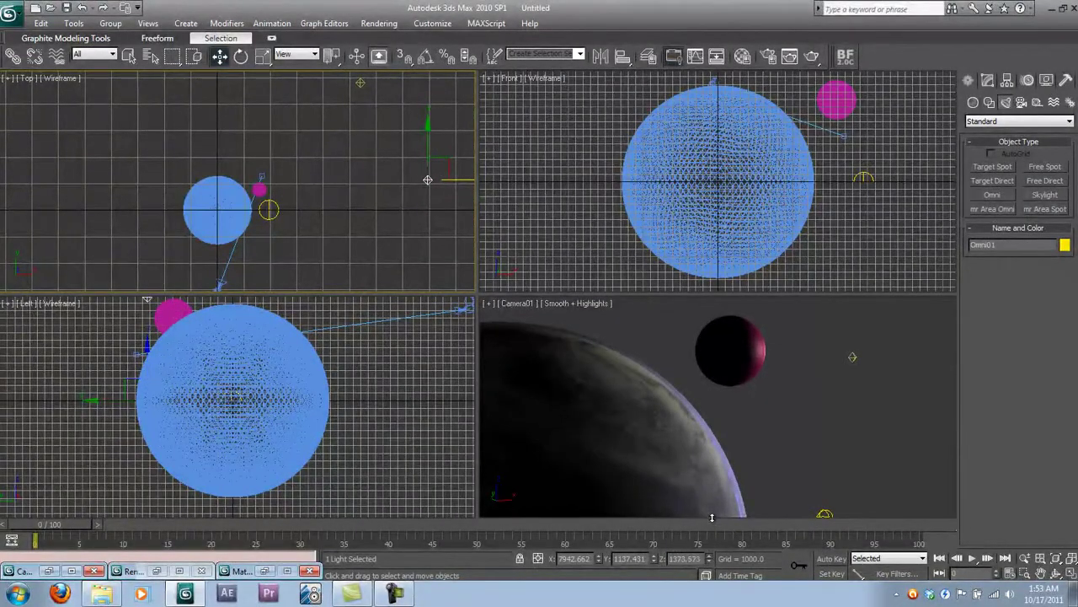
Select the Planet from the scene's object list and inspect its material in the Material Editor.
click(750, 348)
key(h)
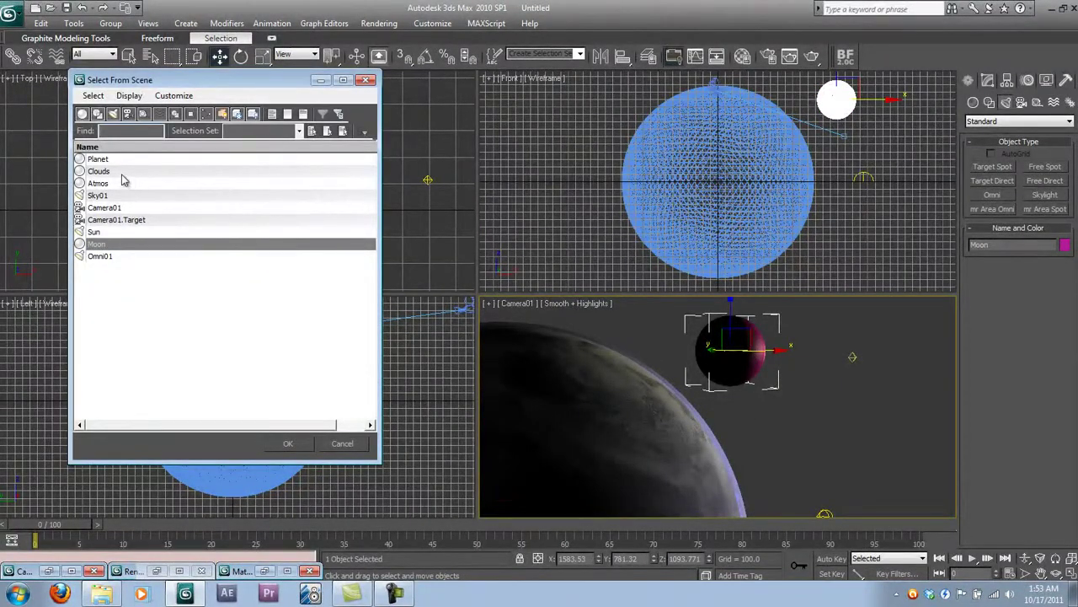
click(98, 160)
click(287, 443)
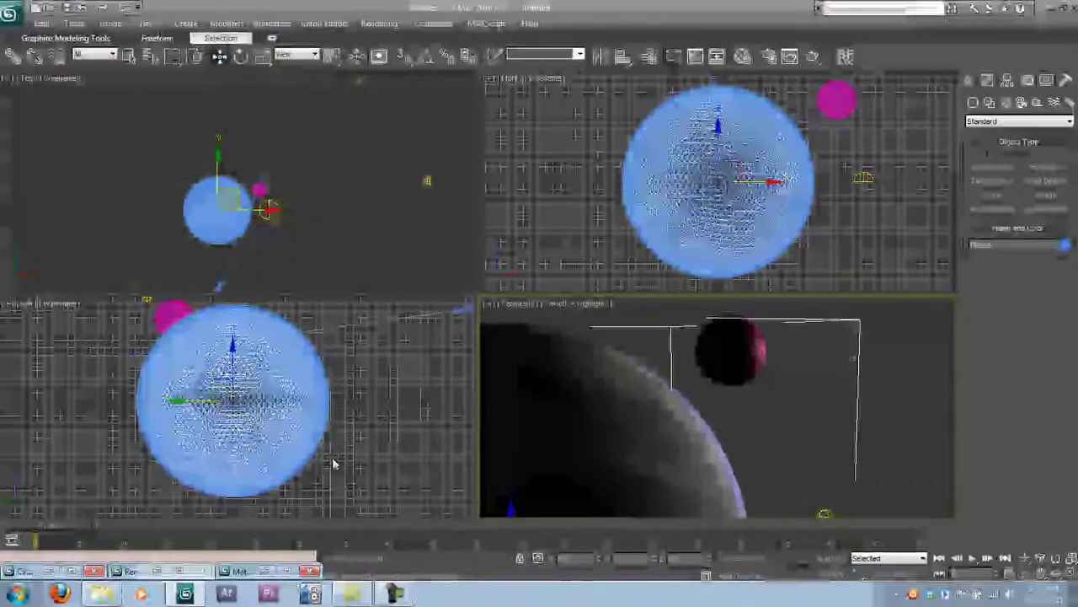
key(m)
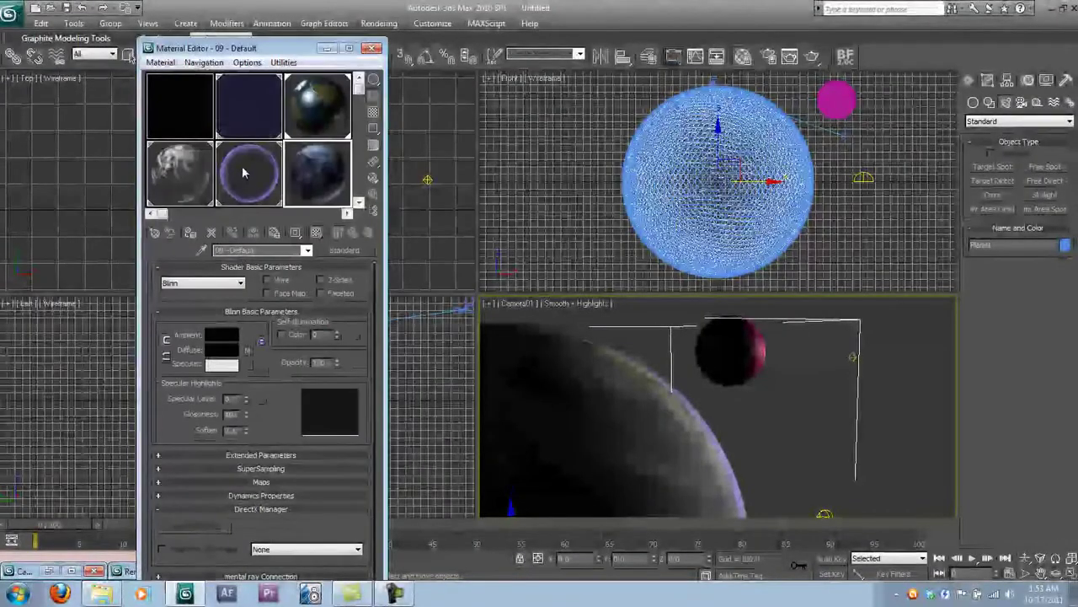
click(307, 116)
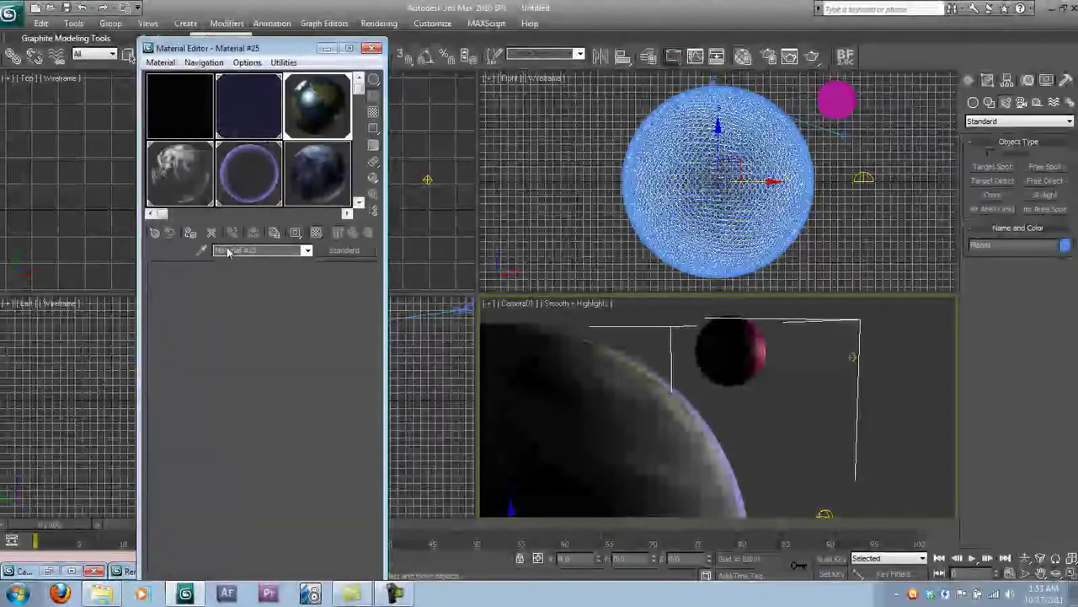
Assign the Styx-textured 09 - Default material to the Moon and minimize the Material Editor.
click(732, 337)
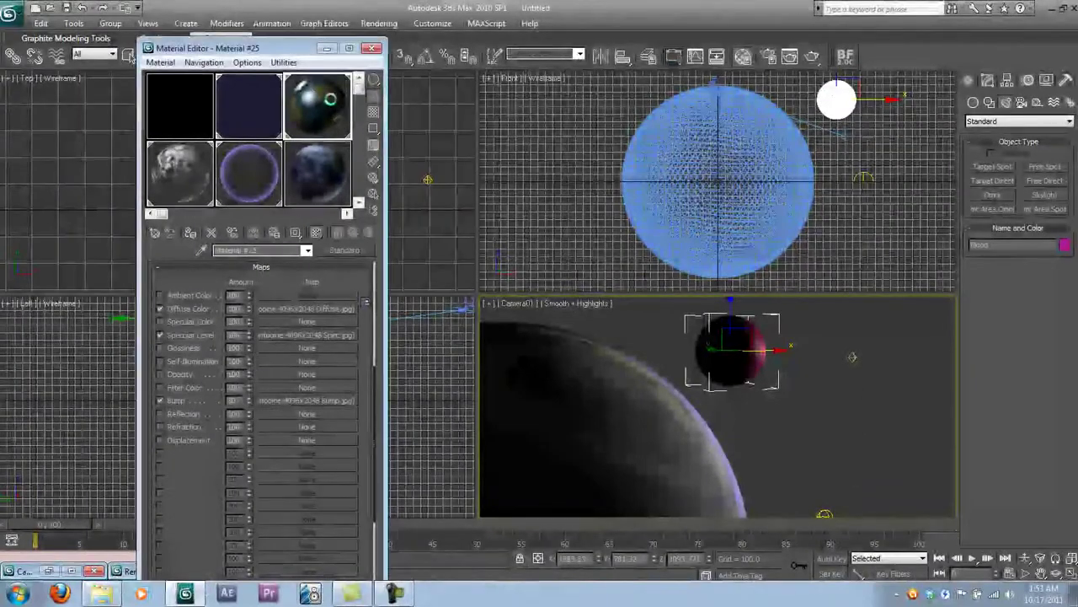
click(325, 175)
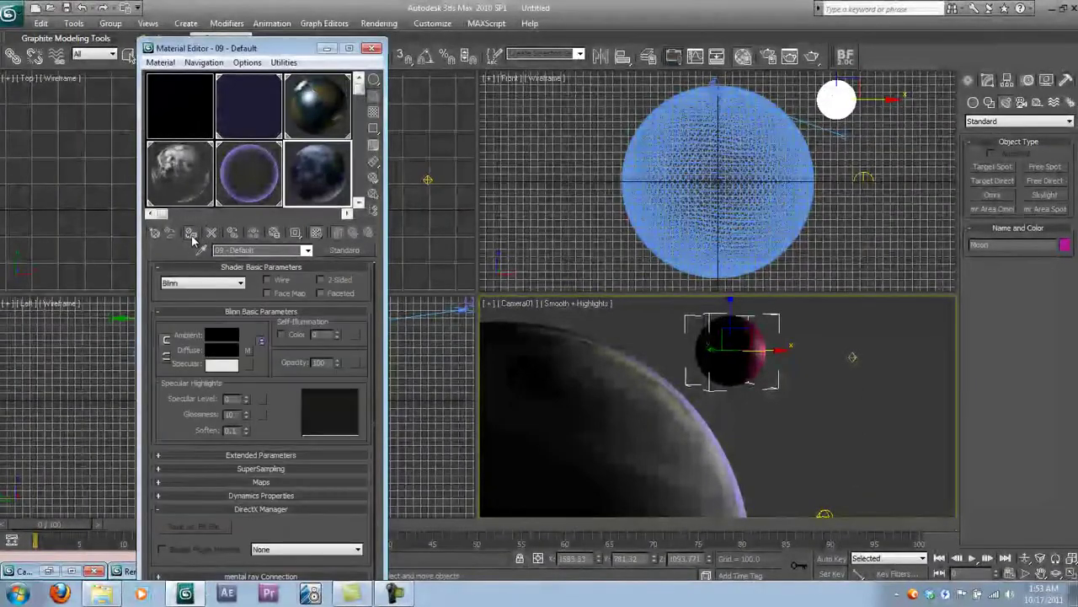
click(669, 338)
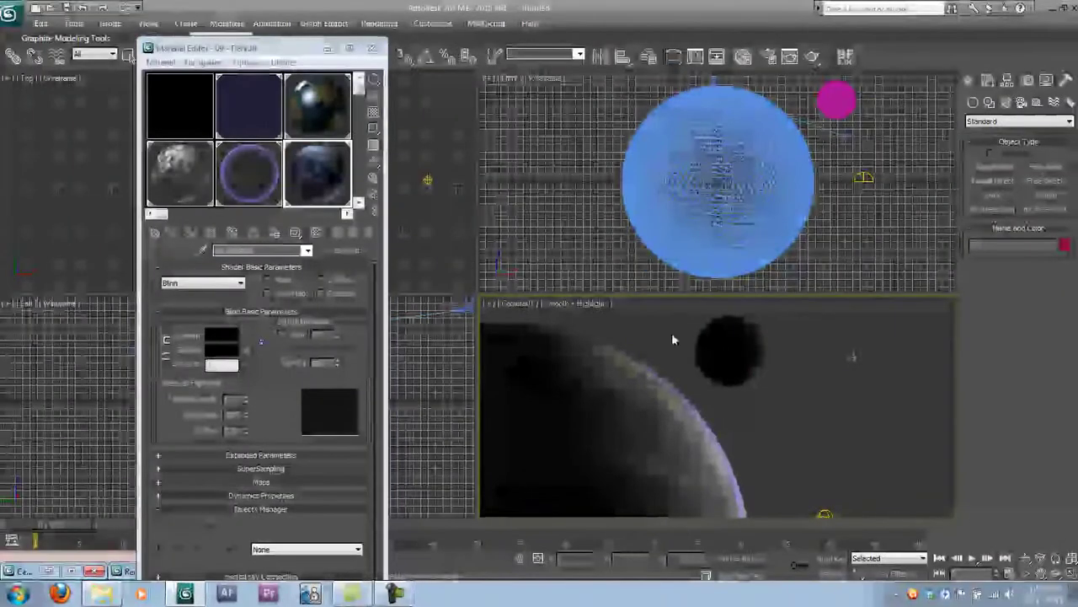
click(327, 47)
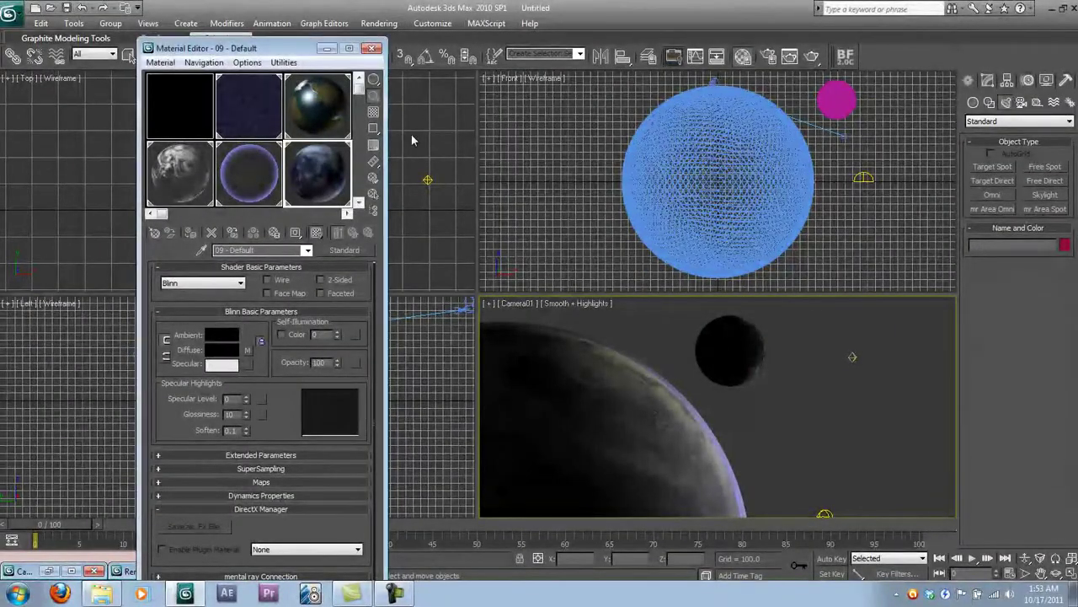
Rename the Omni light placed far to the right of the planet as Fill and deselect it.
click(428, 179)
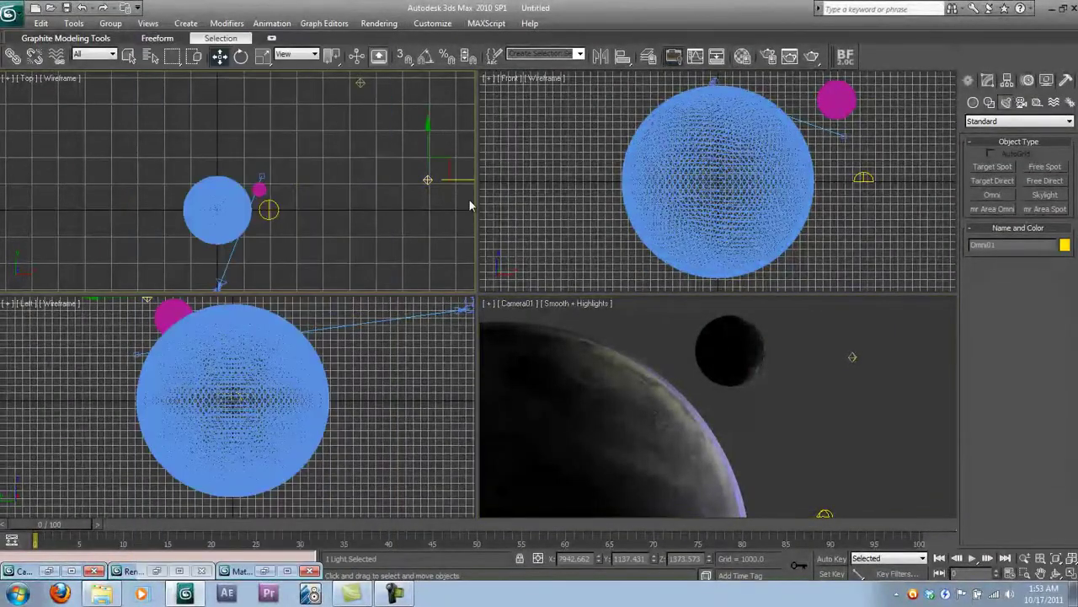
click(1004, 246)
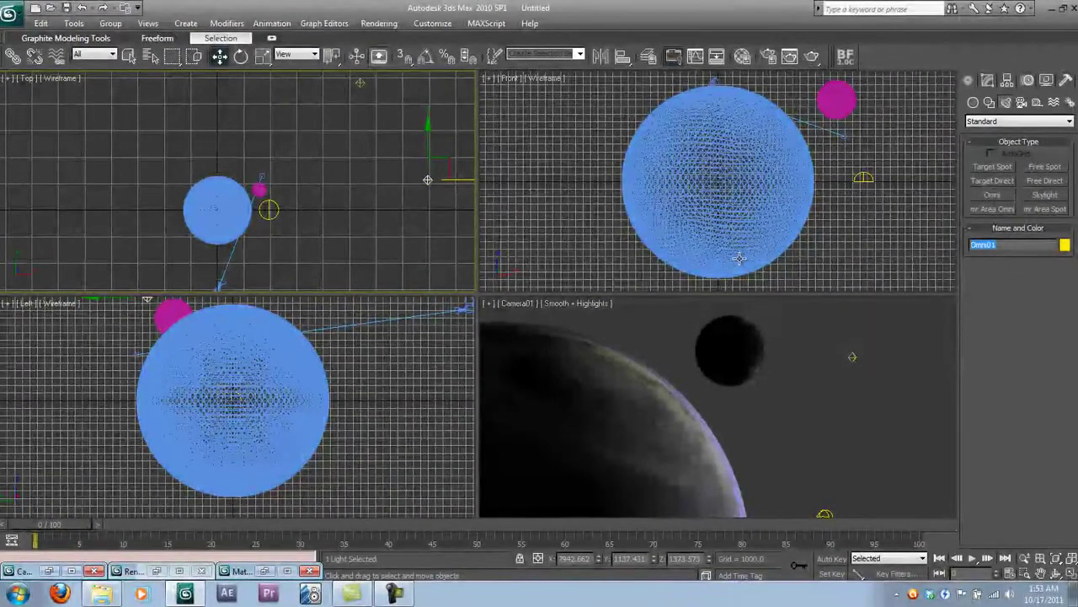
text(Fill)
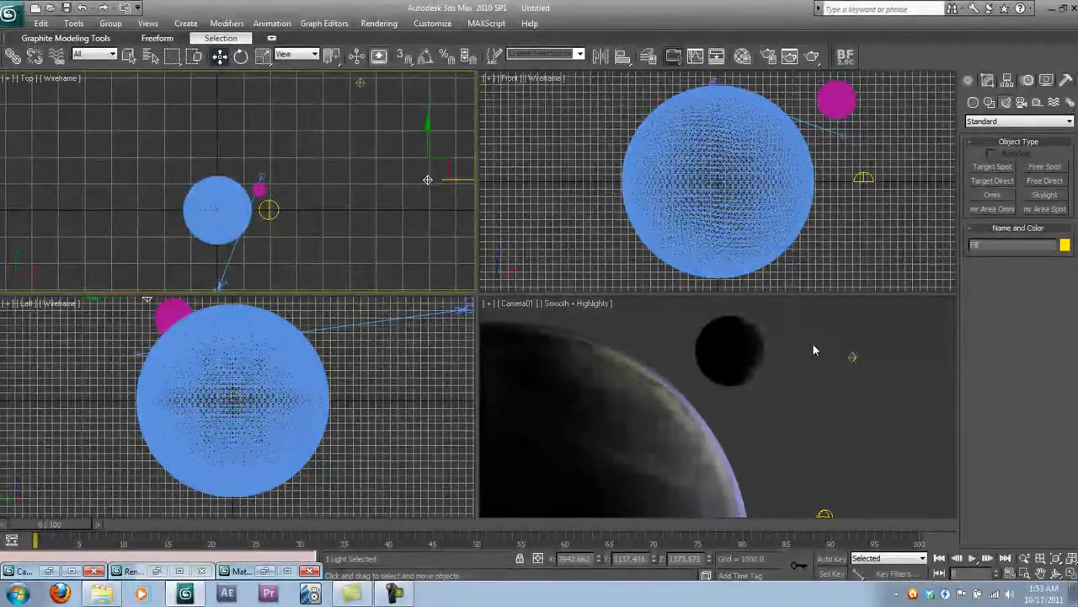
drag(813, 342, 834, 359)
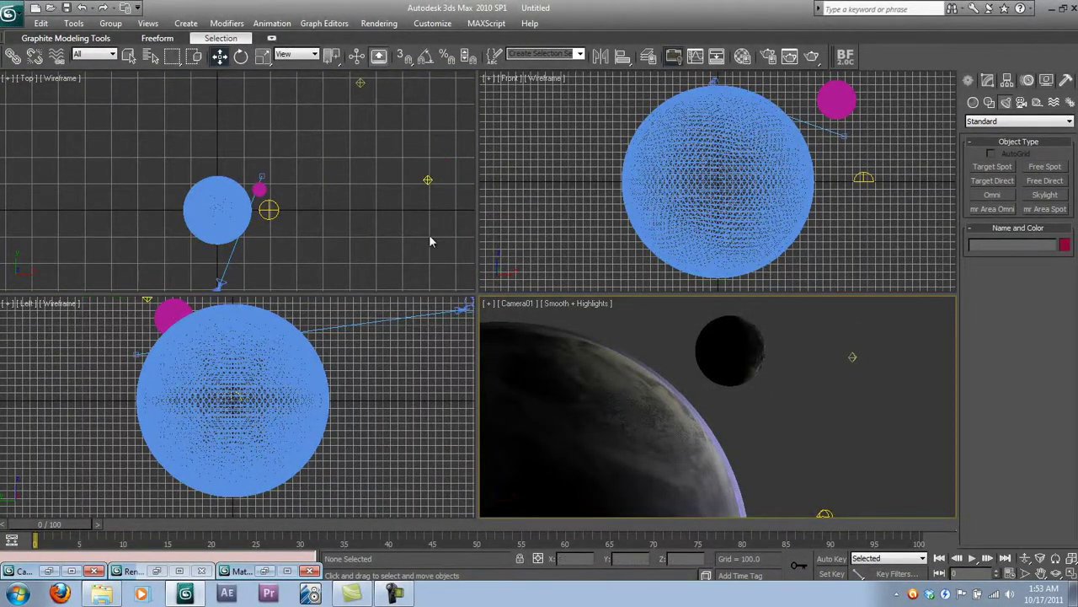
Raise the Fill light to a Z of about 3510 and make the Camera01 view active.
click(360, 84)
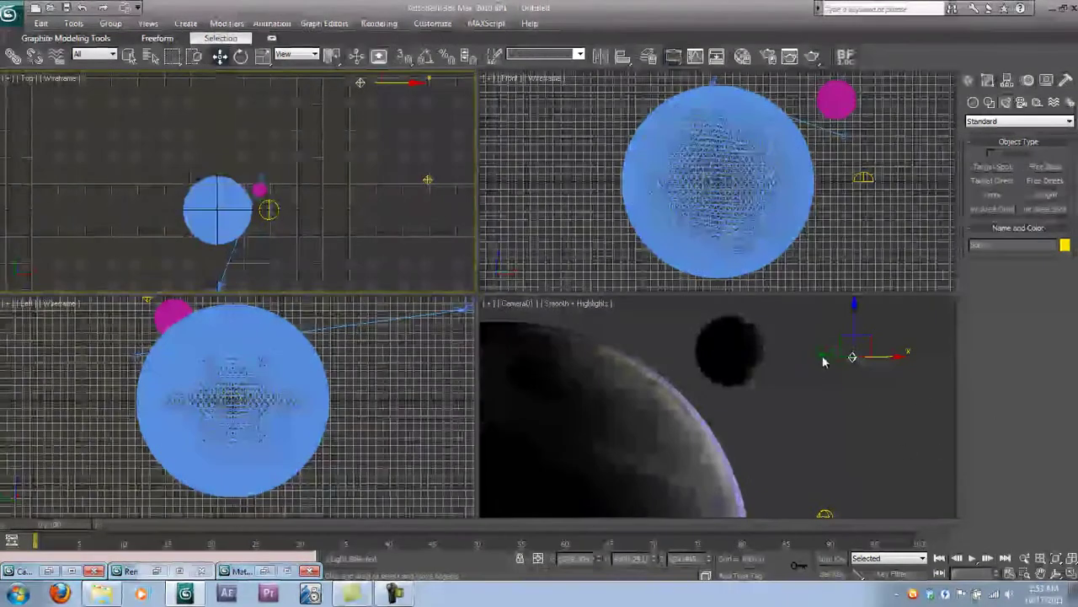
click(428, 179)
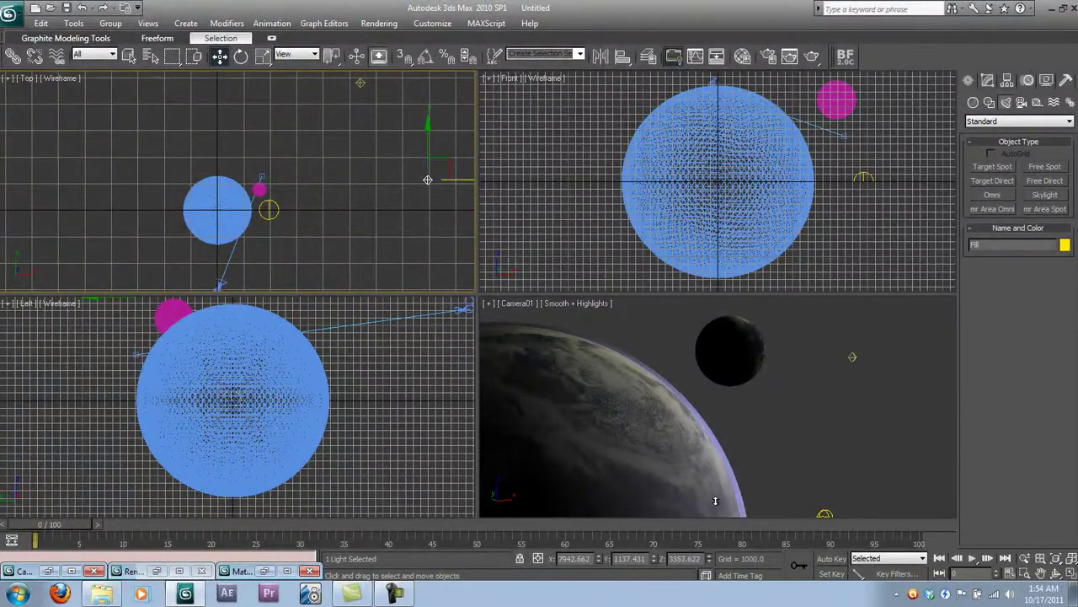
drag(715, 500, 715, 497)
right_click(779, 421)
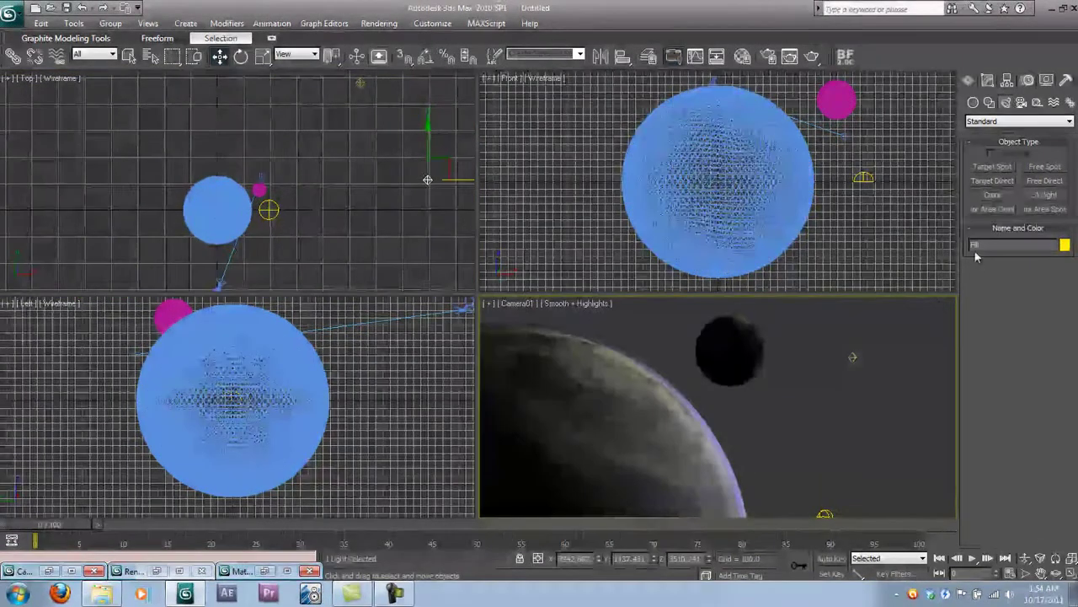
Set the Fill light's intensity multiplier to 1.2 and turn on its shadows.
click(990, 84)
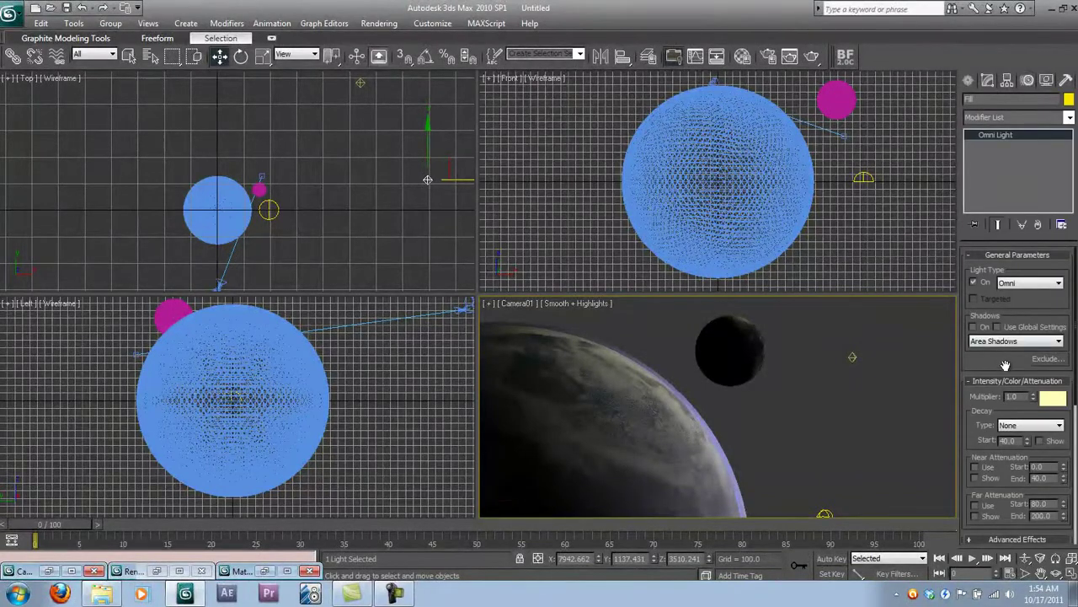
scroll(1007, 363, down, 5)
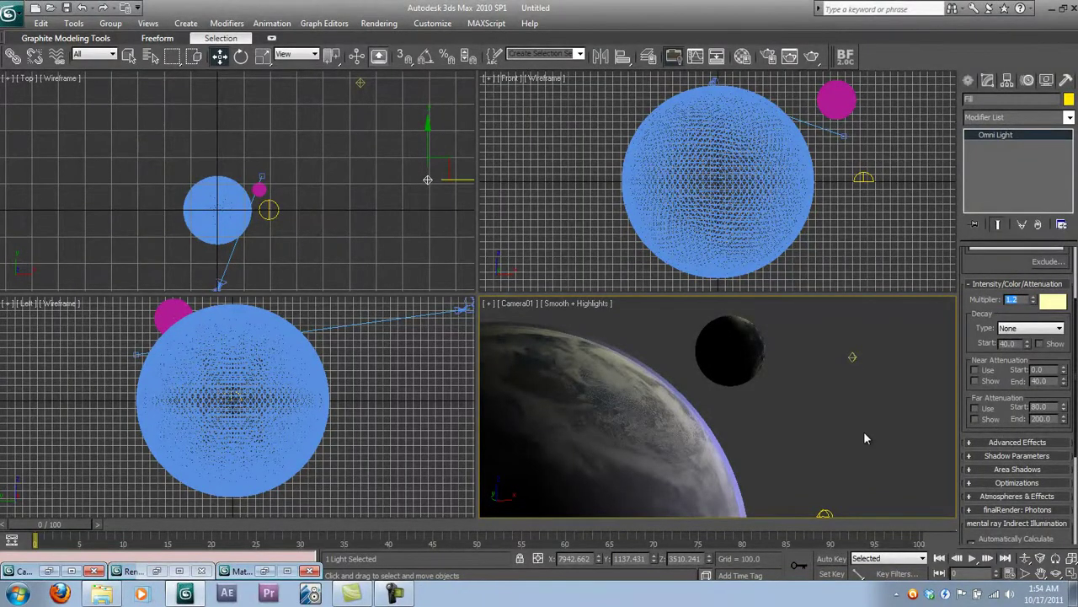
scroll(1011, 370, up, 3)
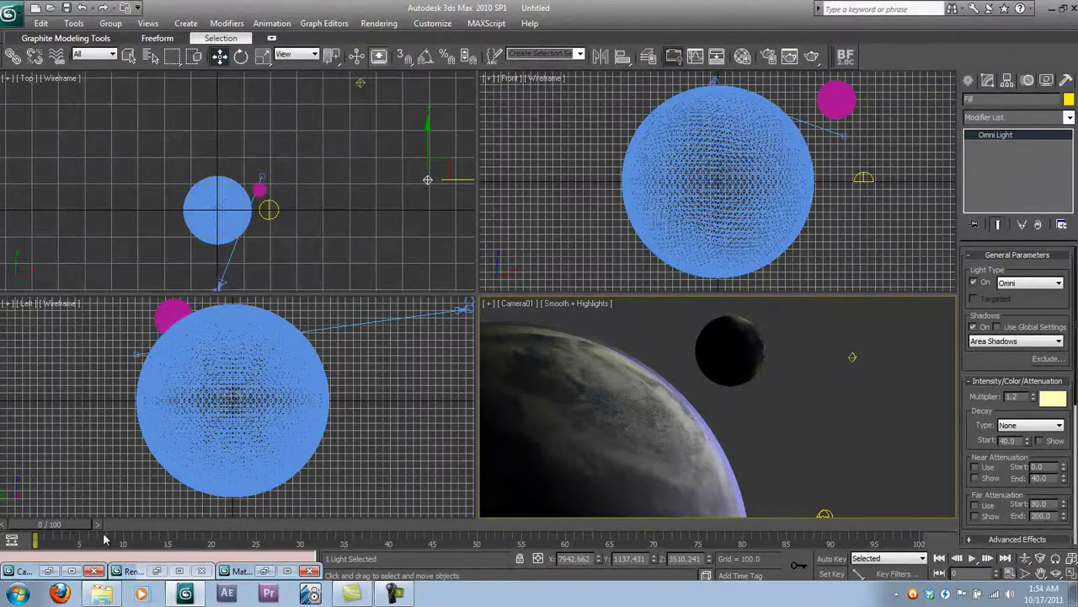
Render the Camera01 view again and maximize the rendered frame window to inspect the moon and planet lighting.
click(49, 571)
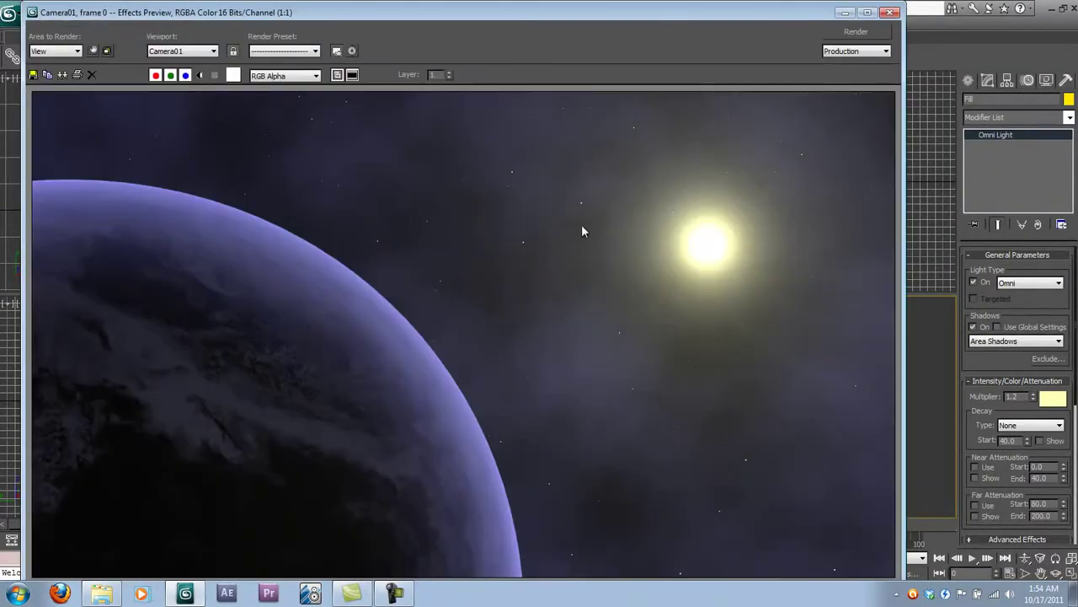
click(861, 36)
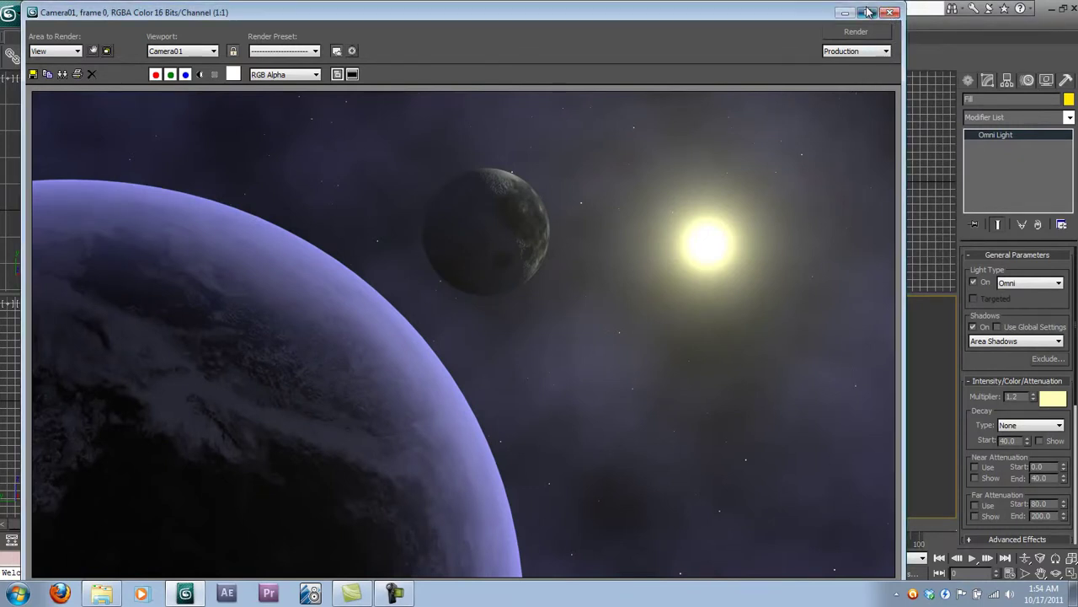
click(868, 13)
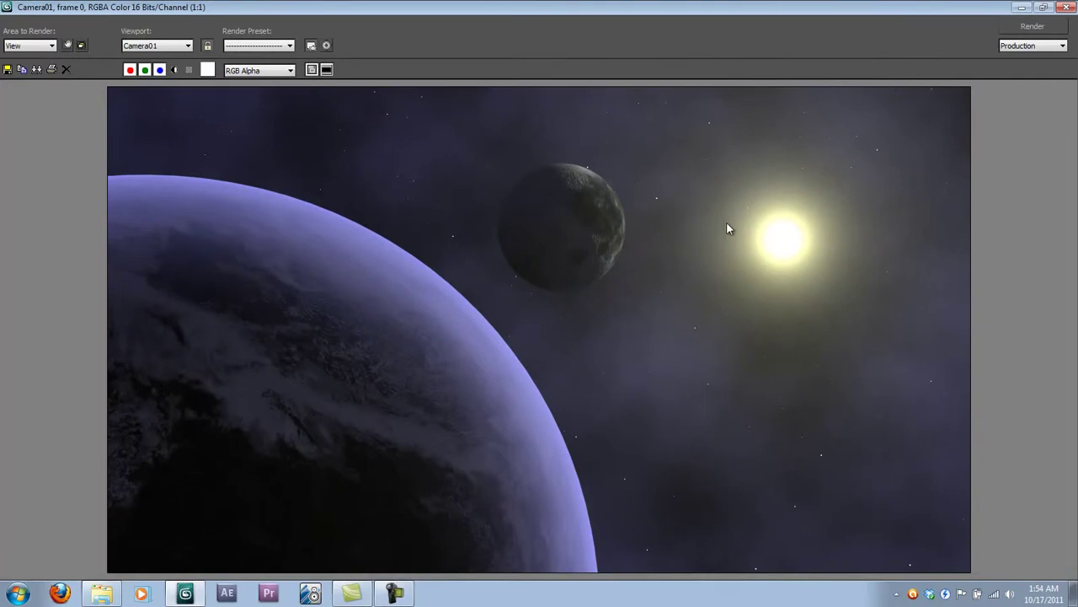